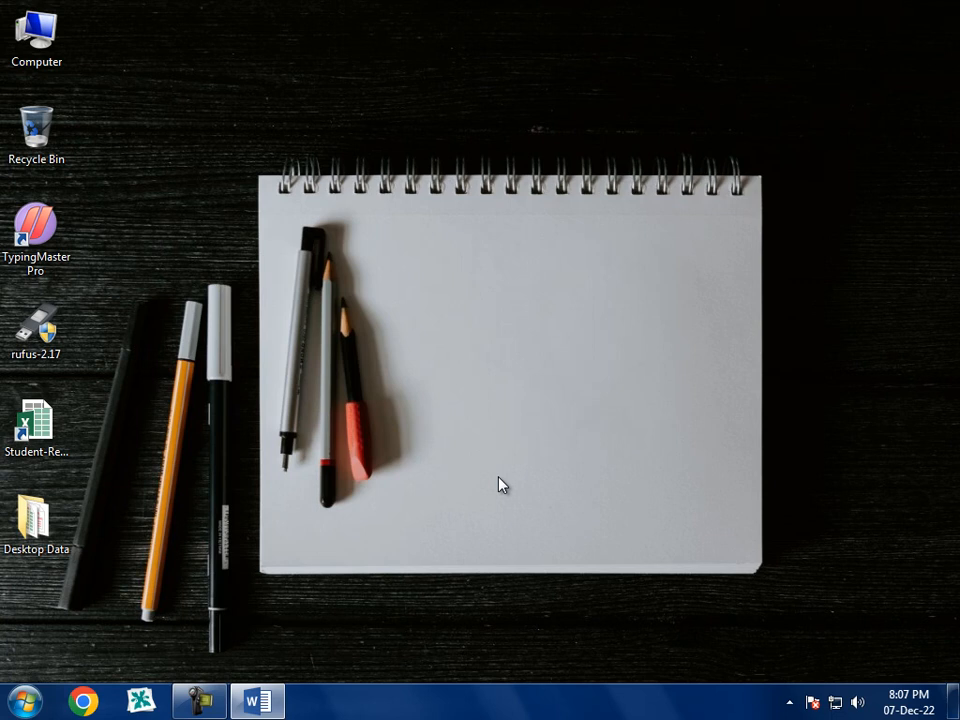
Step: Switch to Word and create a new blank document
click(660, 530)
click(7, 10)
click(49, 28)
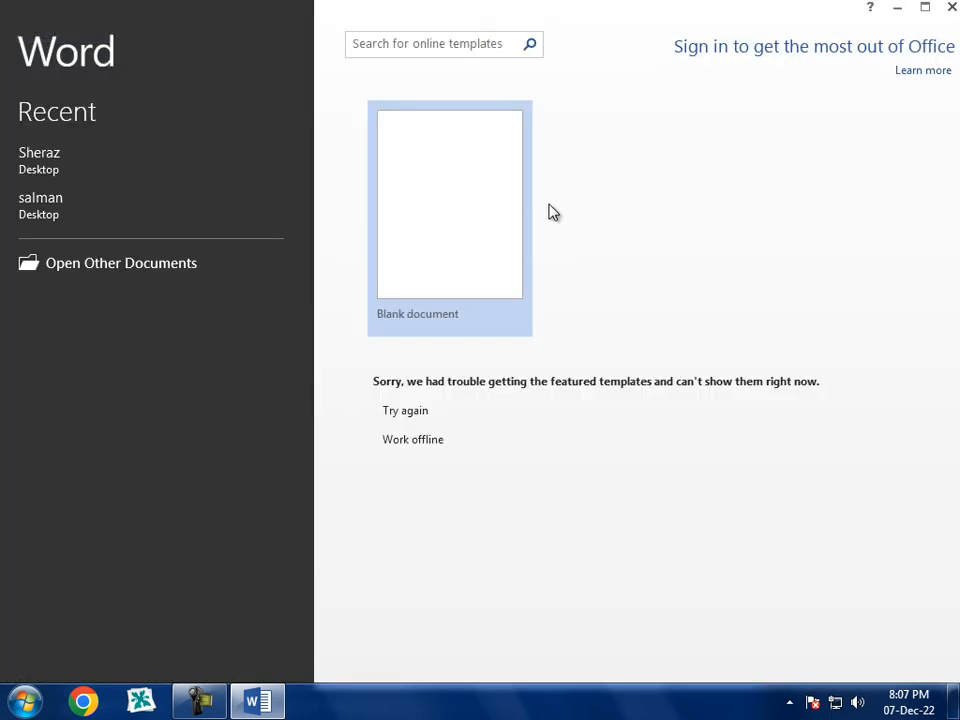
click(465, 330)
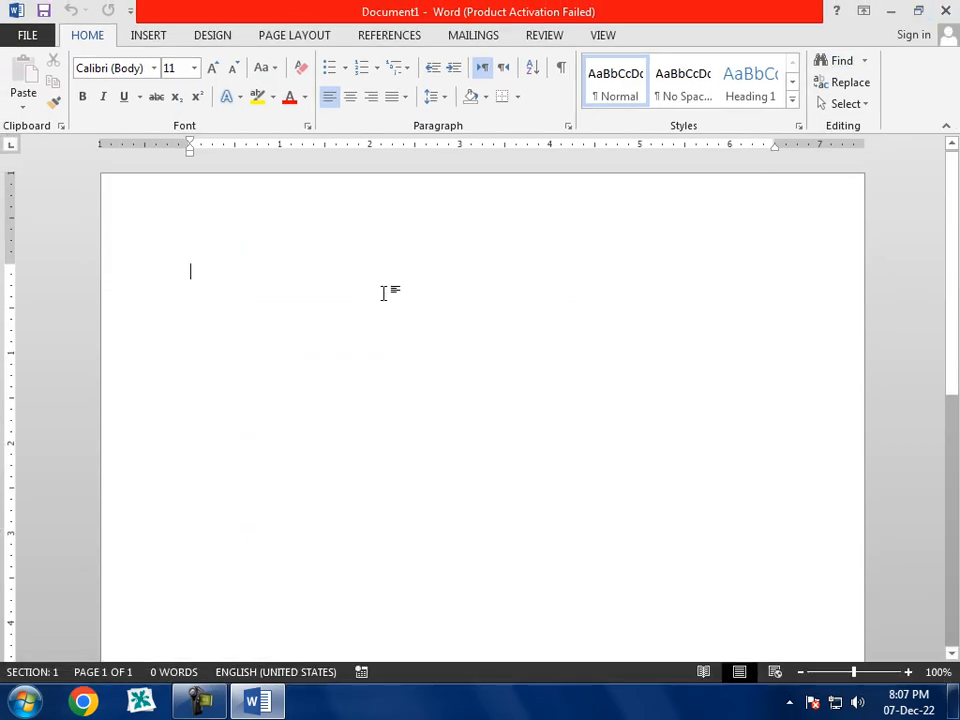
Step: Insert a table with four columns and five rows into the document
click(154, 38)
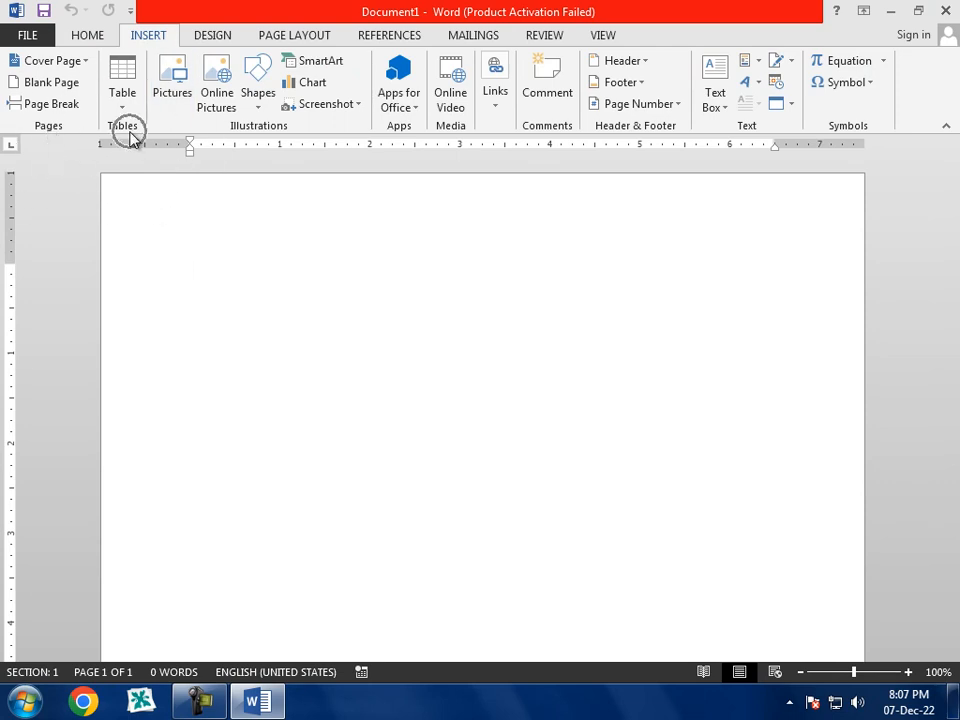
click(122, 100)
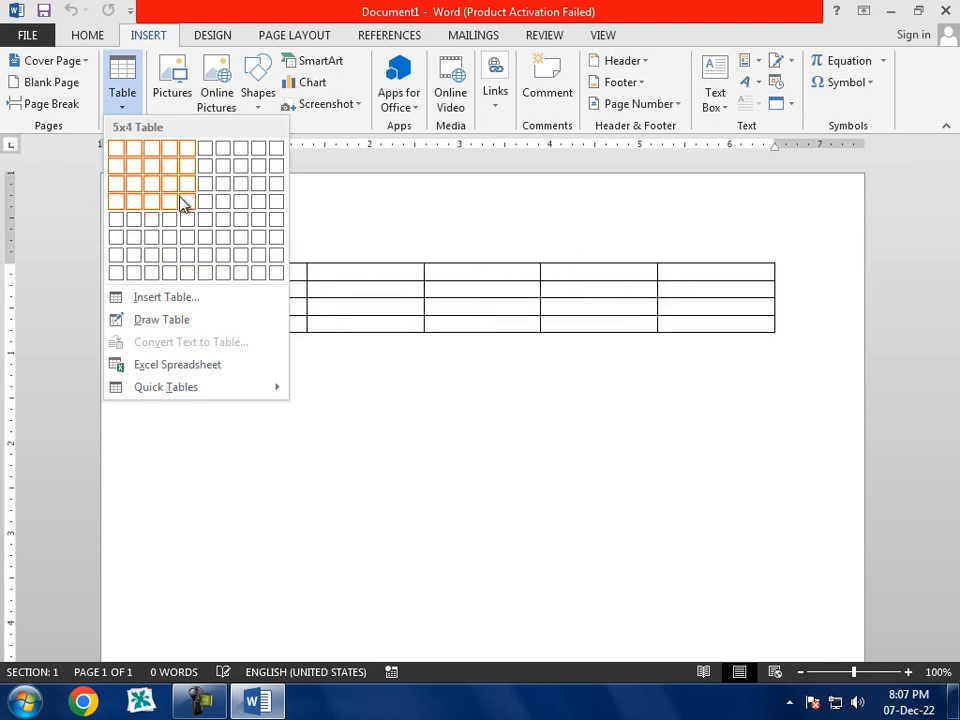
click(176, 230)
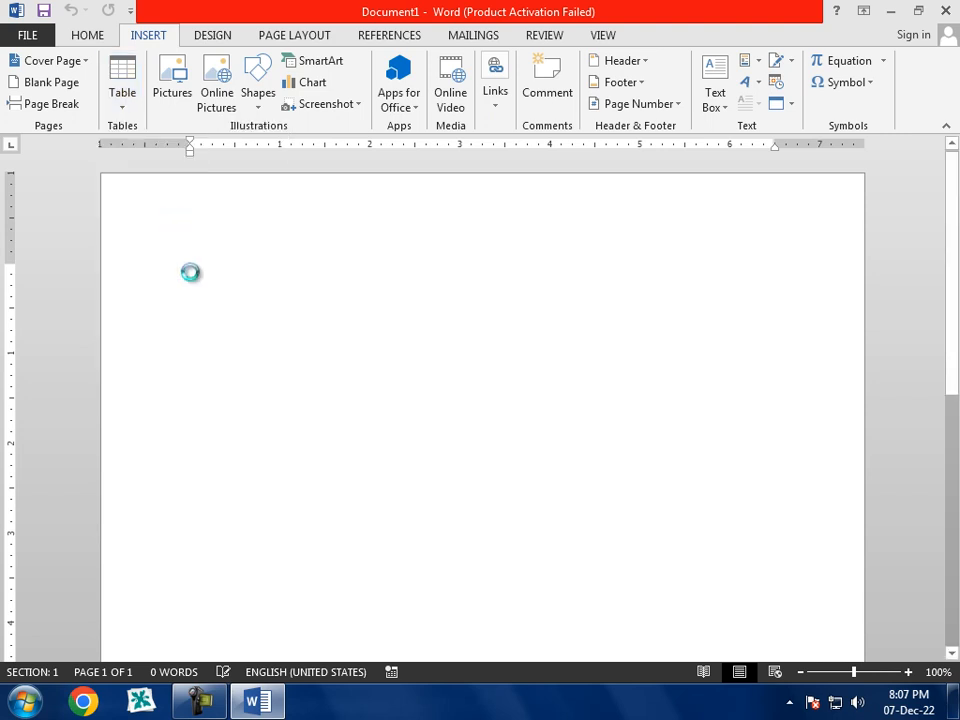
click(447, 459)
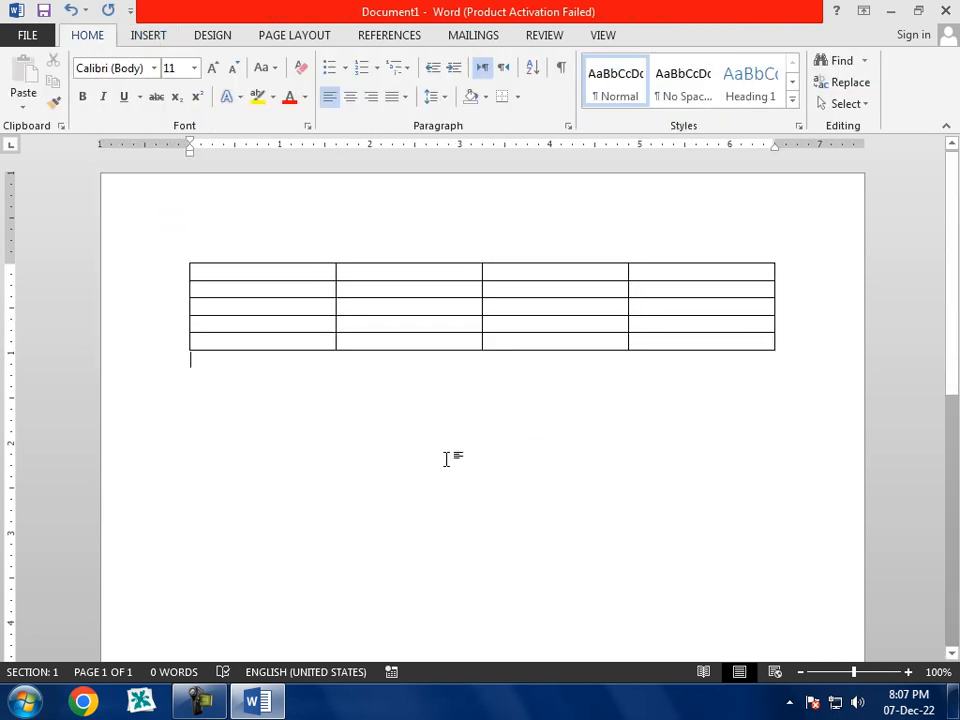
double_click(197, 381)
Step: Apply the orange Grid Tables style with solid header row and first column to the table, and browse the List Tables styles
click(372, 324)
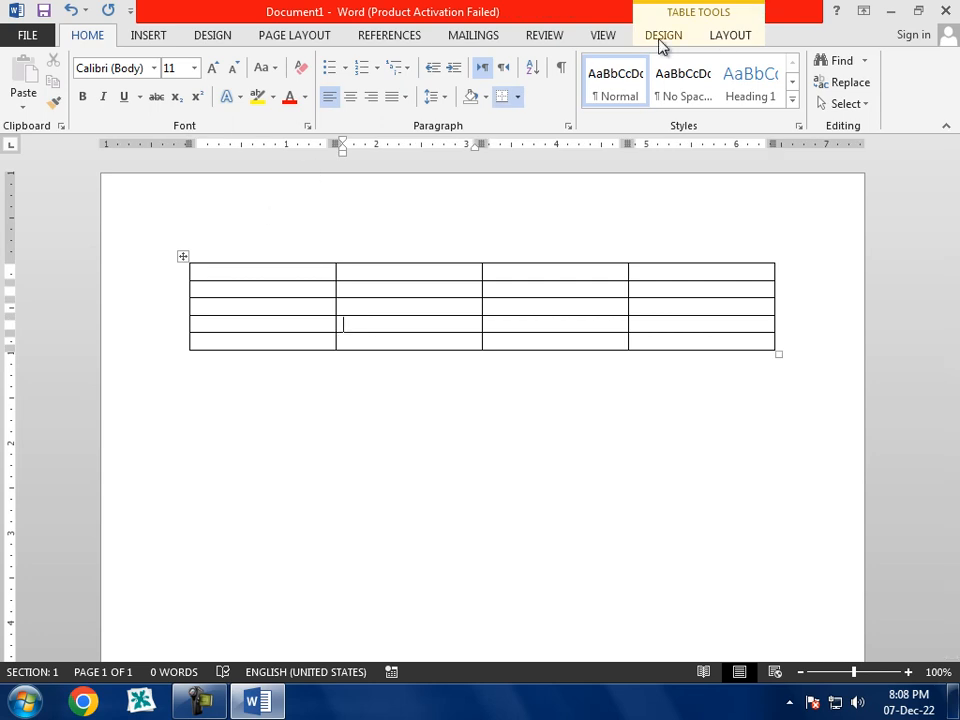
click(730, 40)
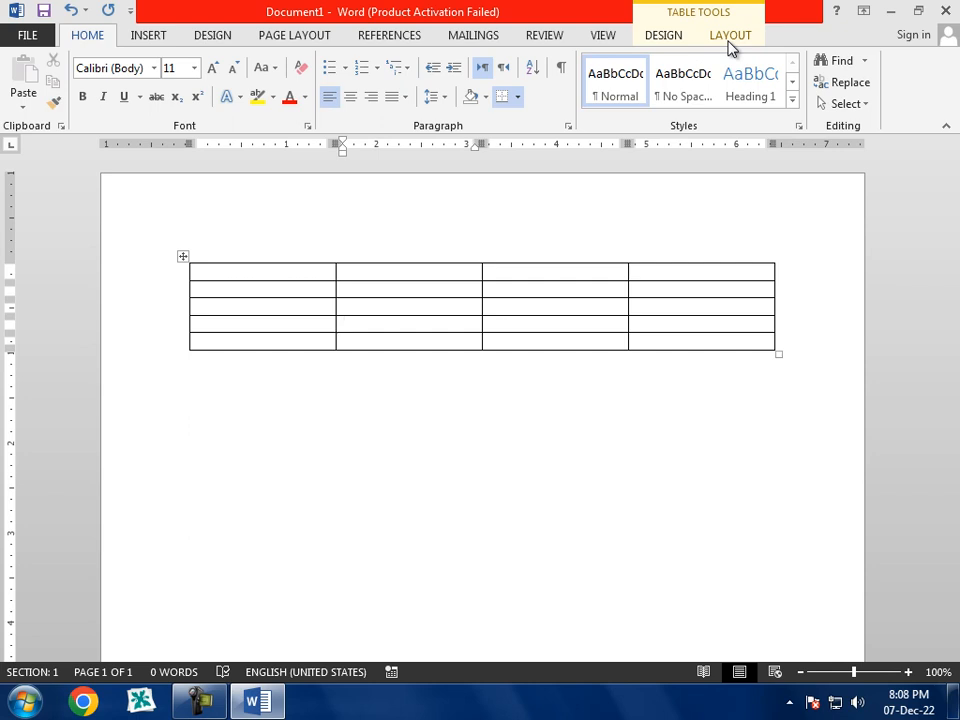
key(ctrl)
click(668, 45)
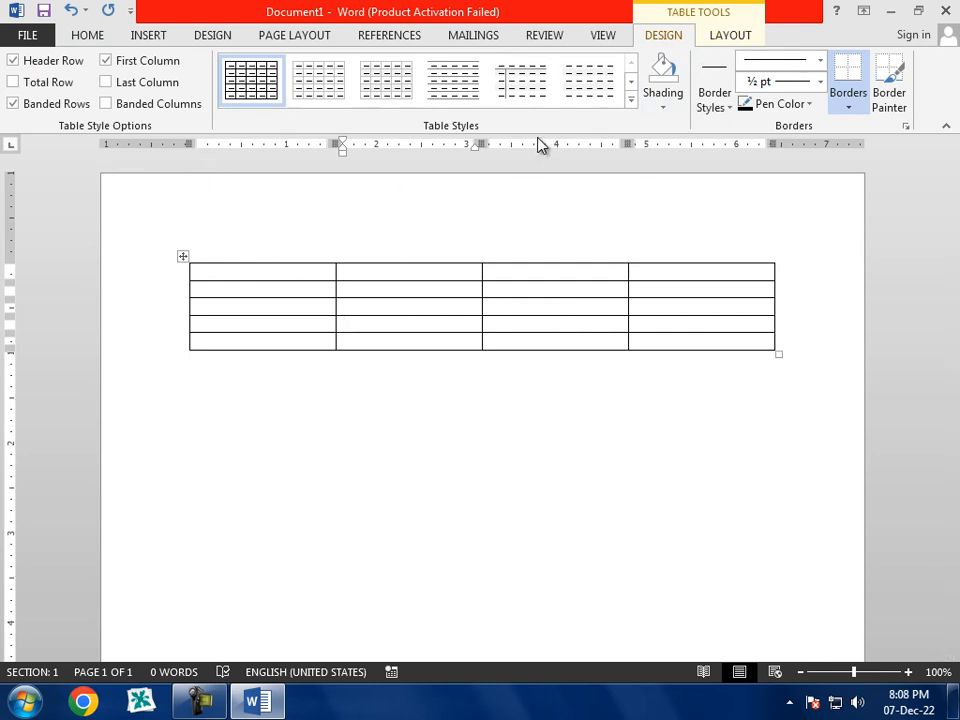
click(631, 99)
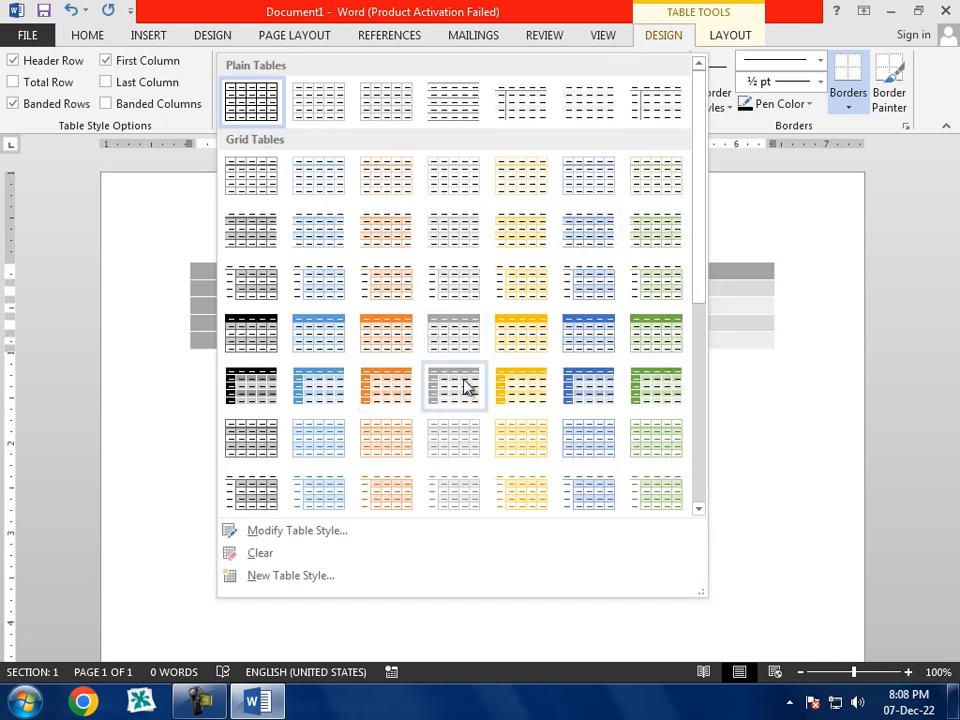
click(380, 386)
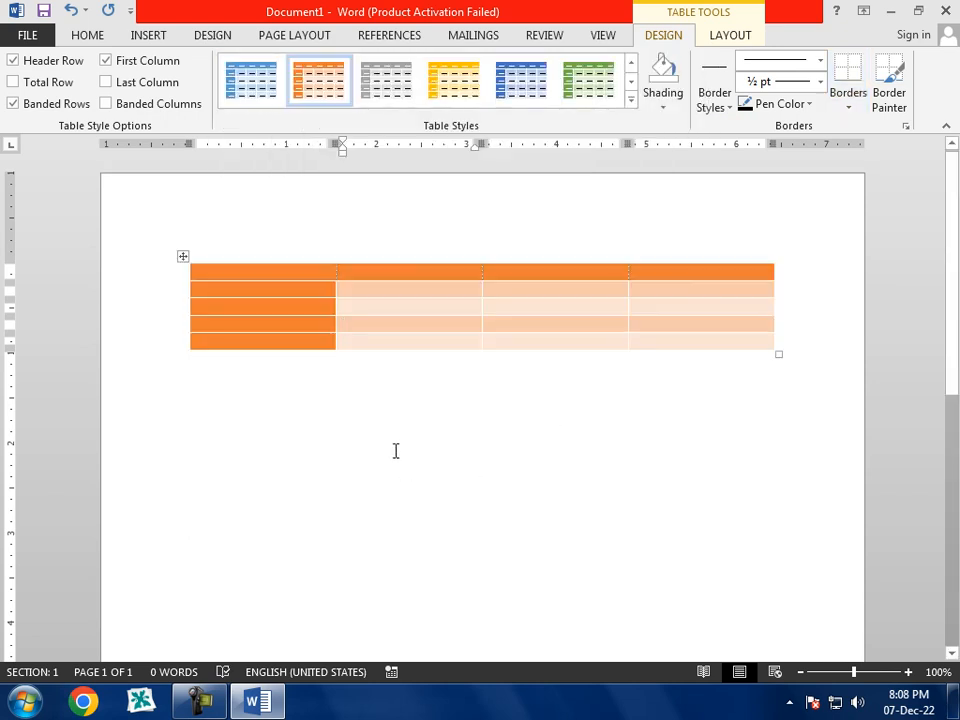
click(631, 100)
drag(701, 272, 703, 480)
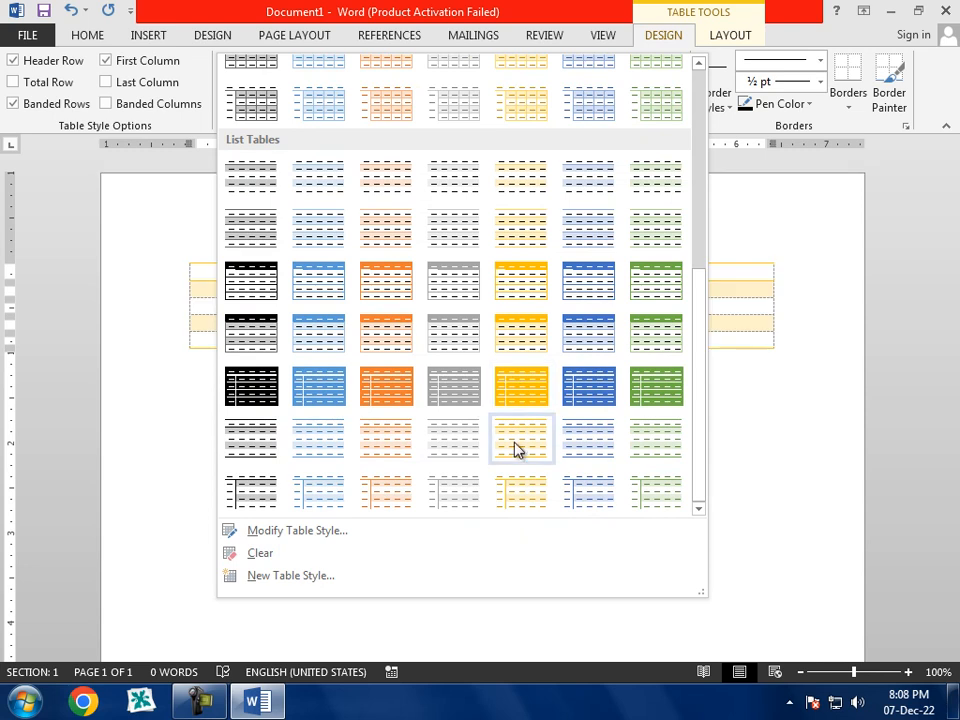
click(794, 459)
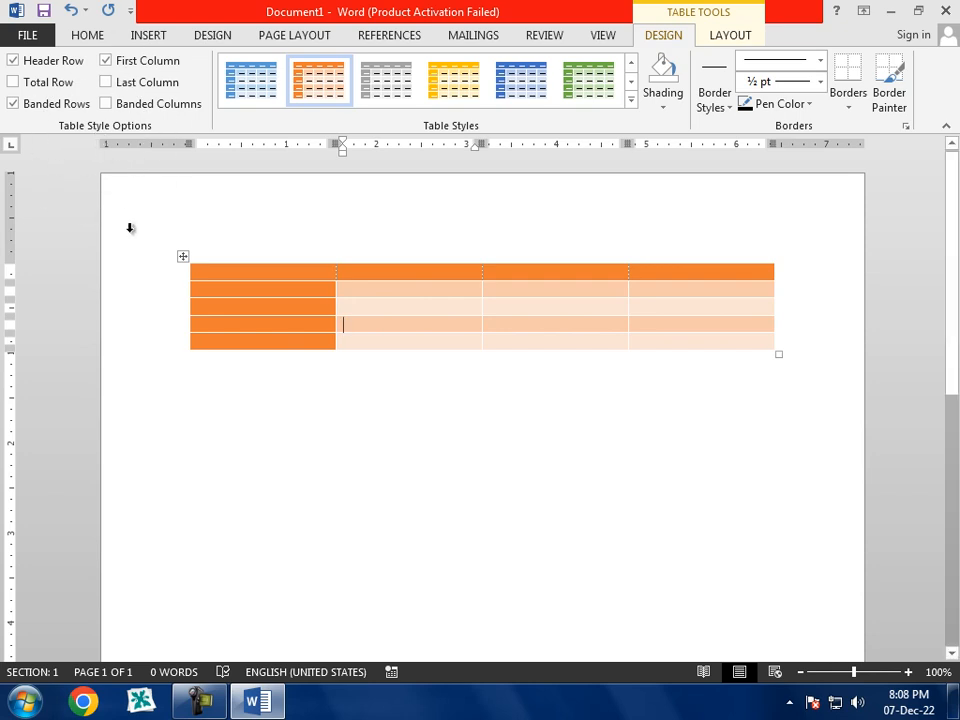
Step: Demonstrate the Header Row style option by turning it off and back on twice
click(13, 61)
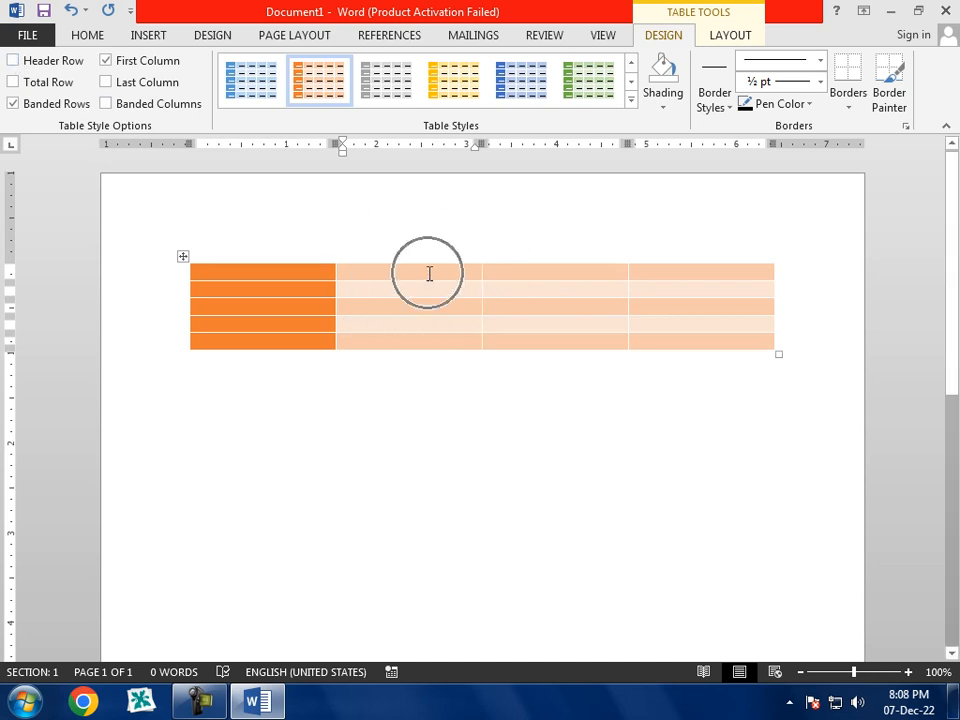
click(13, 61)
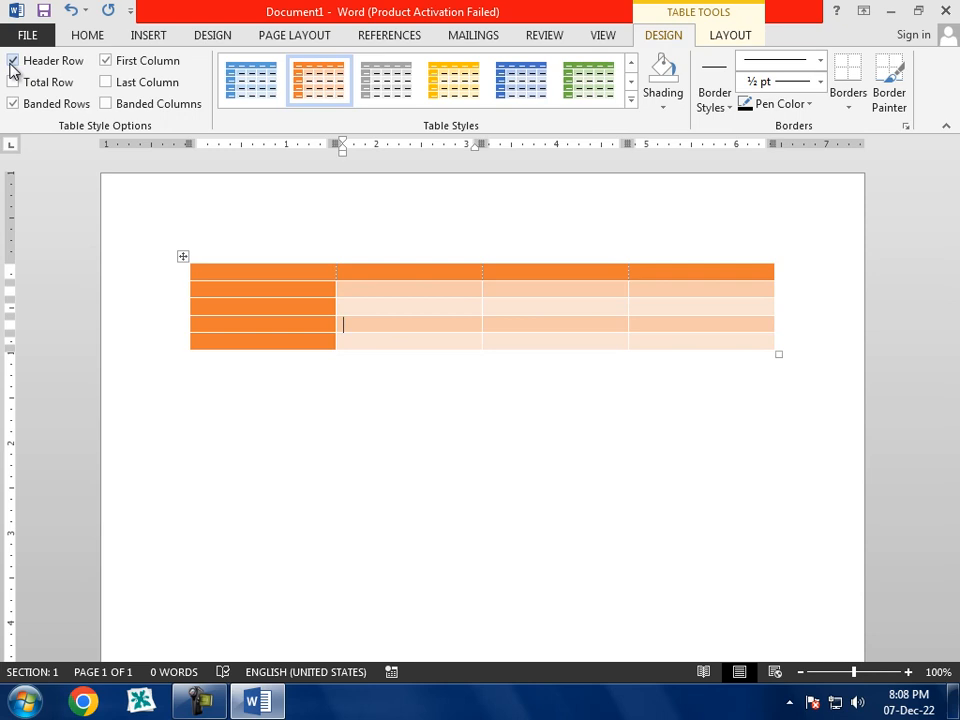
click(13, 63)
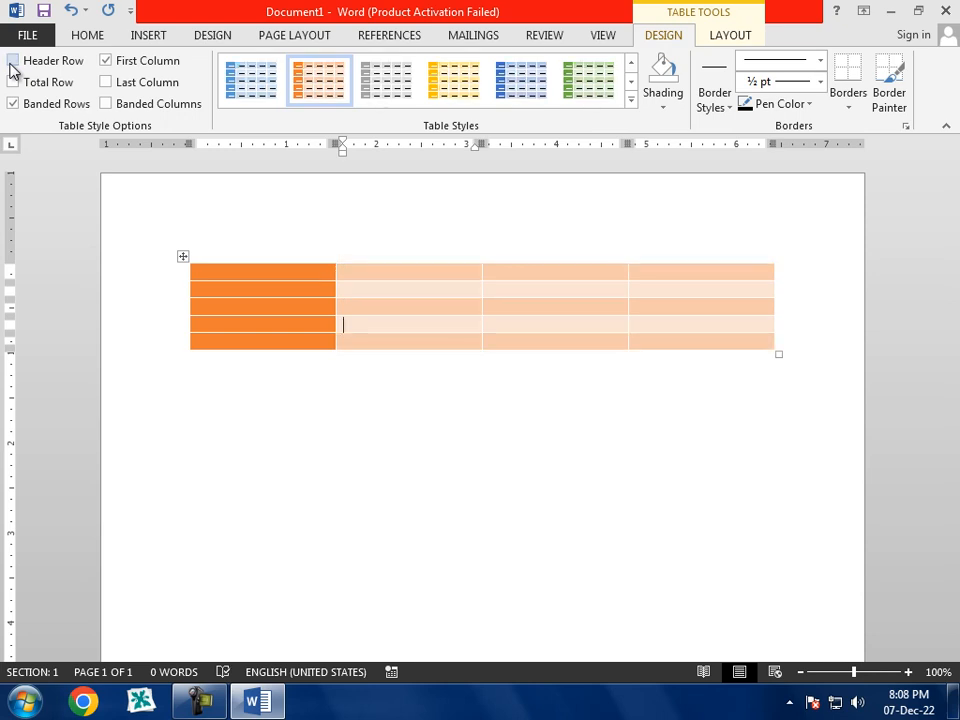
click(13, 61)
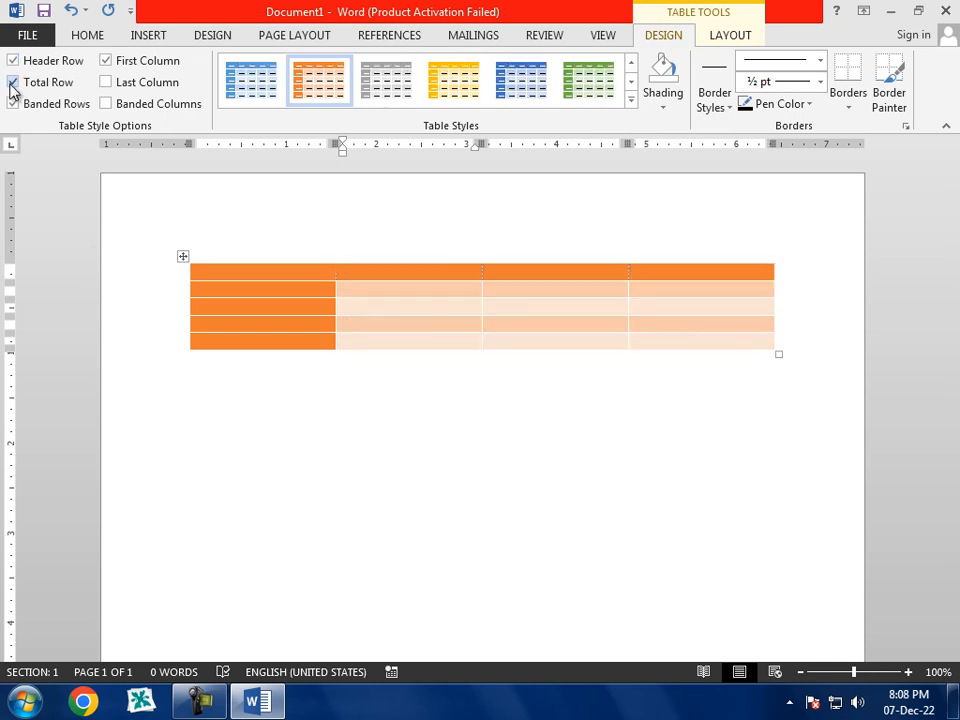
Step: Turn on the Total Row style option, highlight cells of the last row, and turn the option off again
click(13, 82)
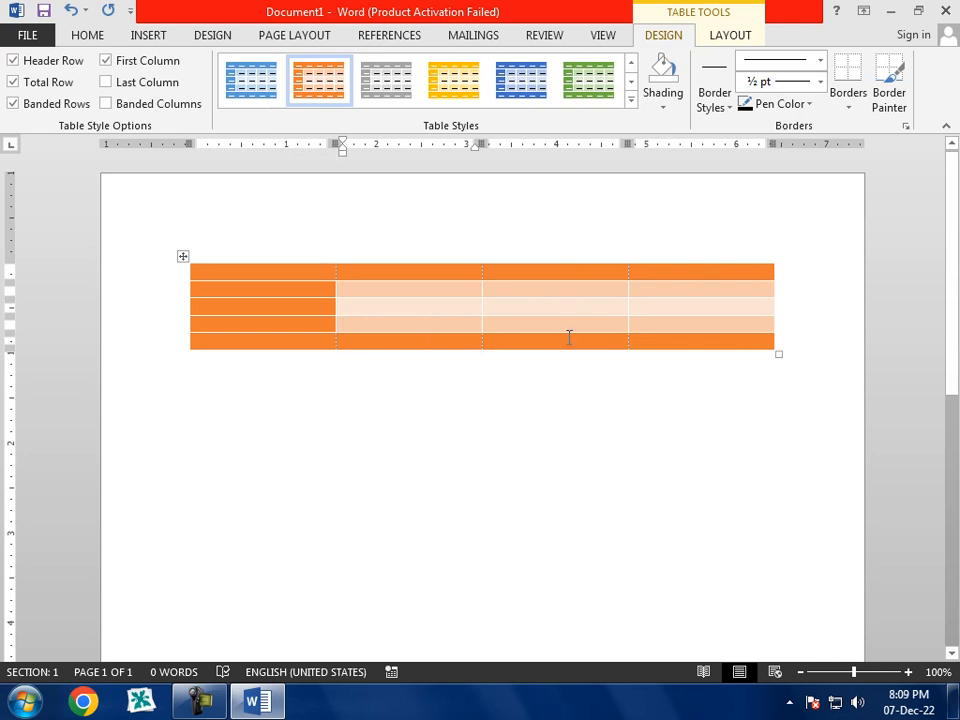
drag(441, 341, 690, 341)
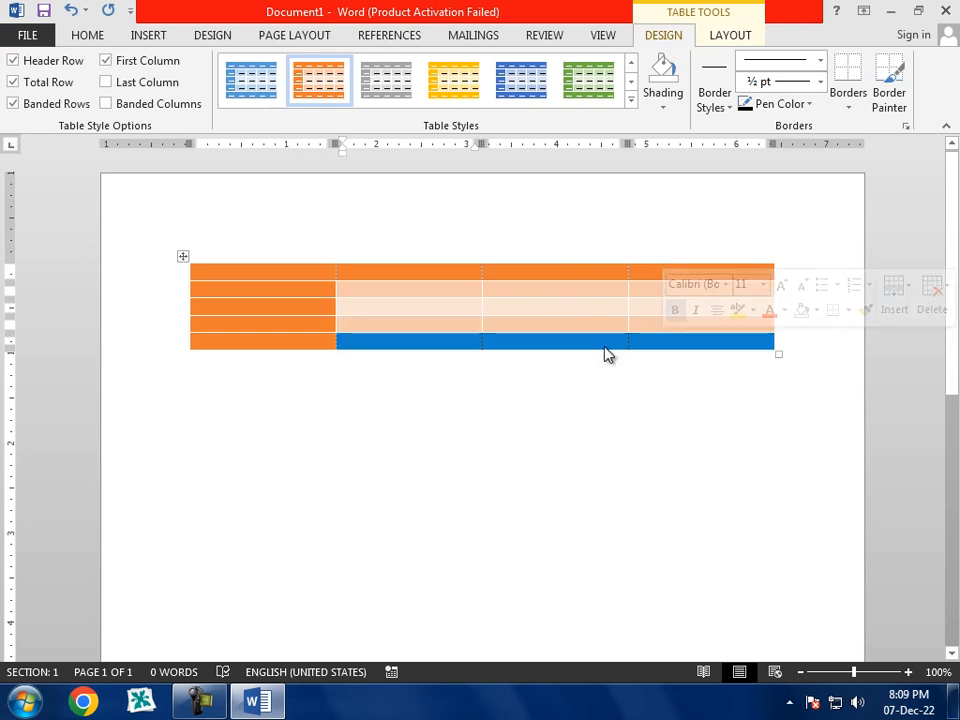
click(600, 341)
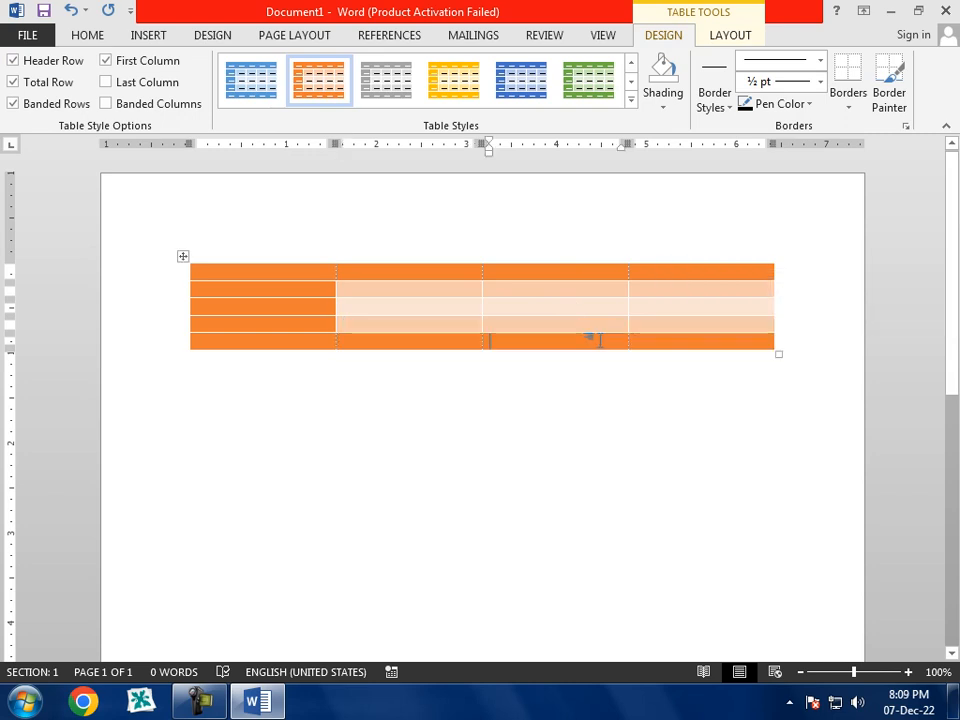
click(14, 83)
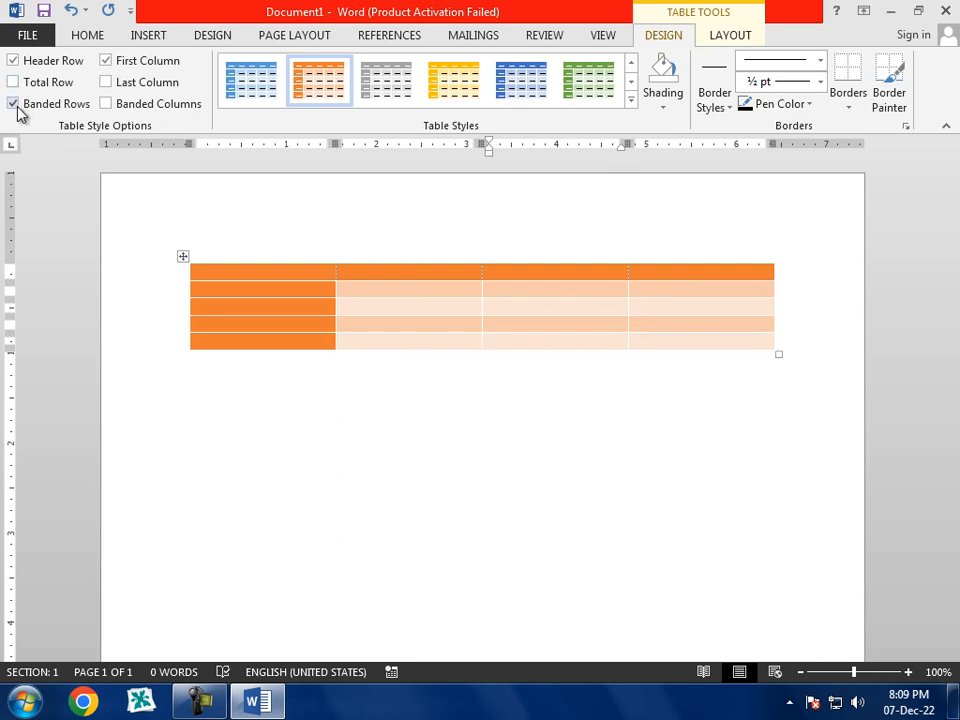
Step: Demonstrate the Banded Rows style option by switching it off and on, pointing out the alternating rows
click(15, 105)
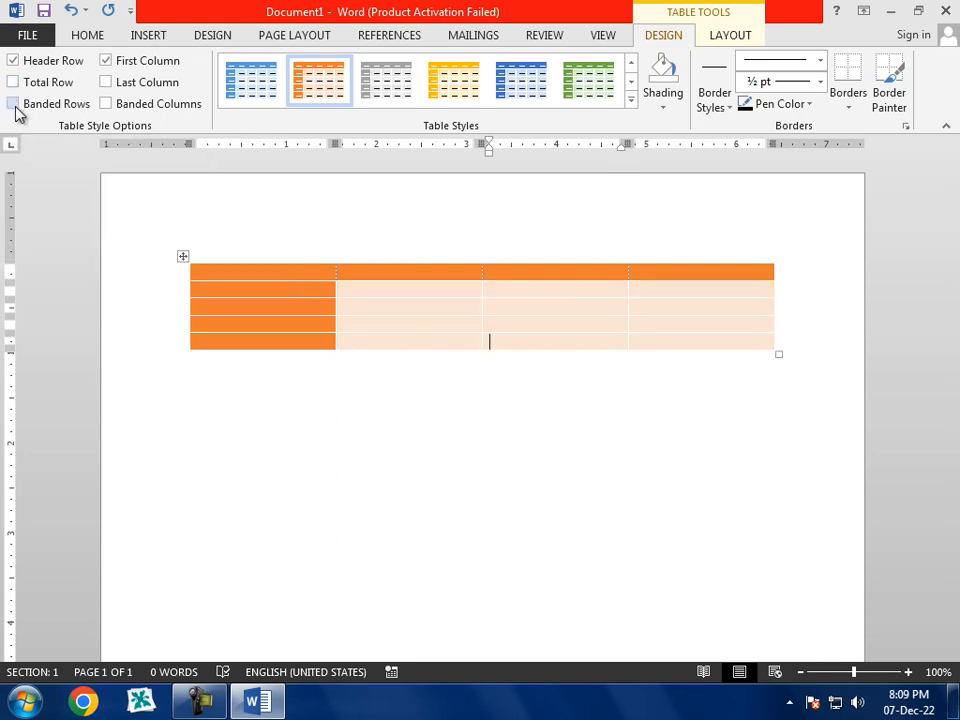
click(430, 288)
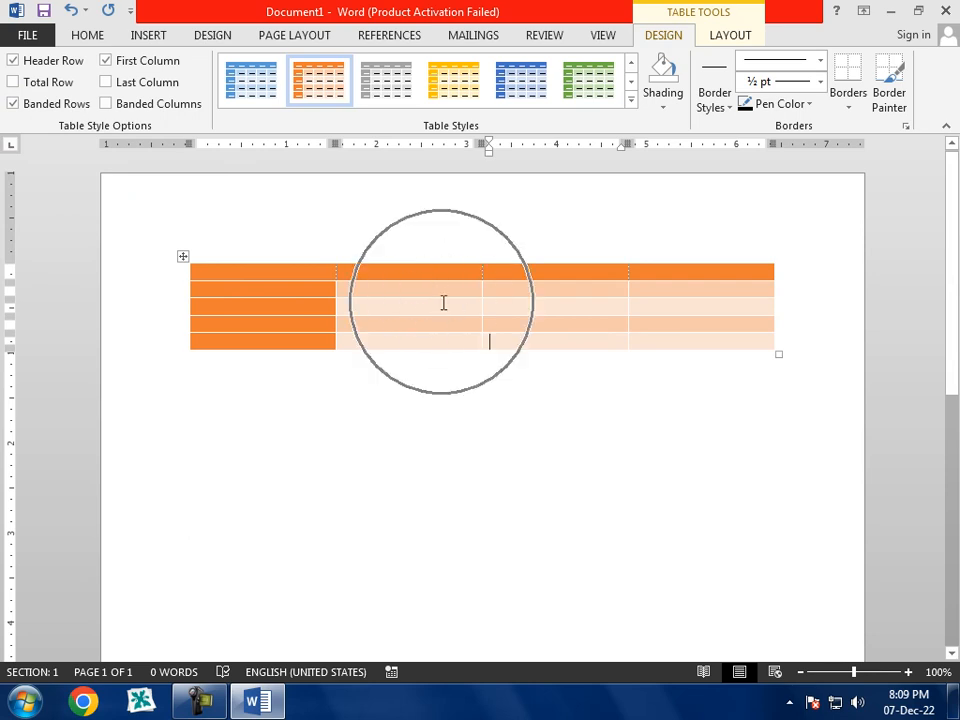
click(443, 306)
click(448, 326)
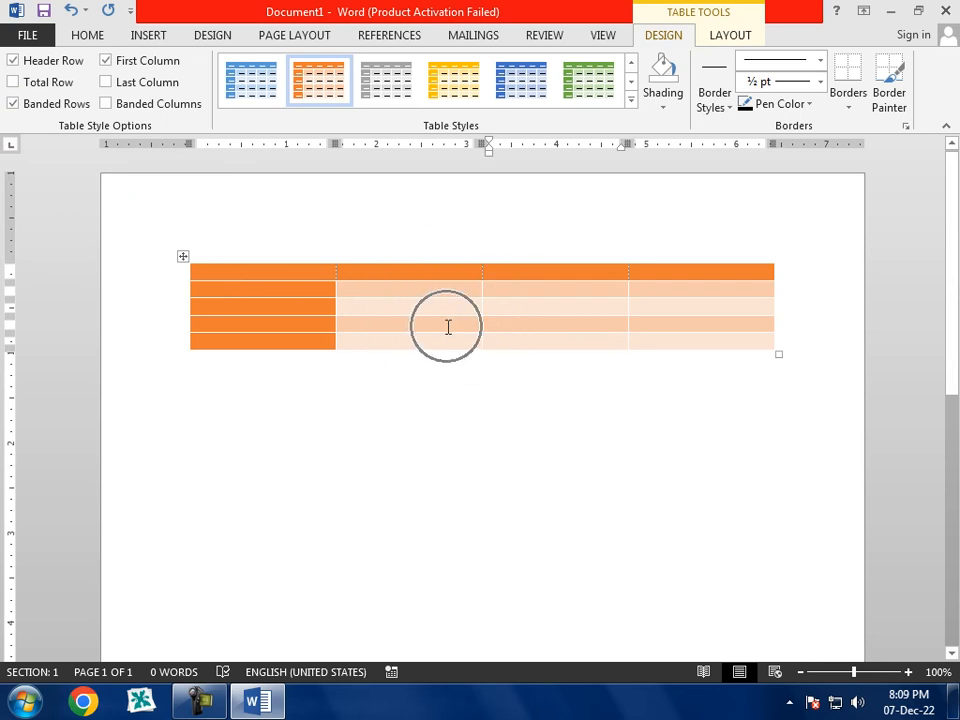
click(13, 104)
click(13, 104)
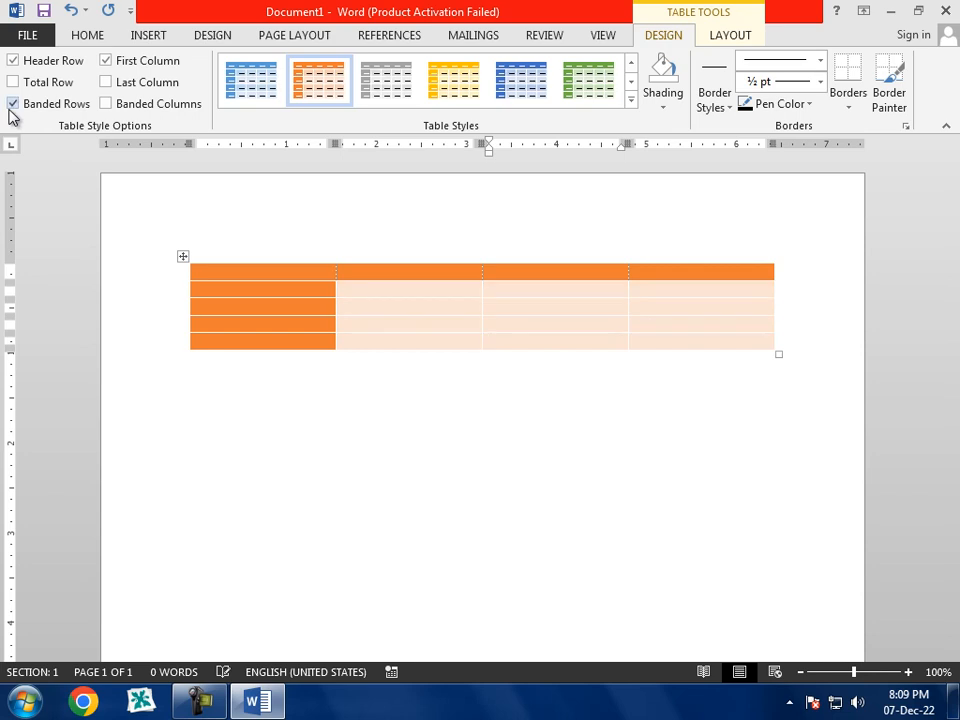
Step: Preview the First Column, Last Column and Banded Columns style options by switching each one and restoring its setting
click(106, 62)
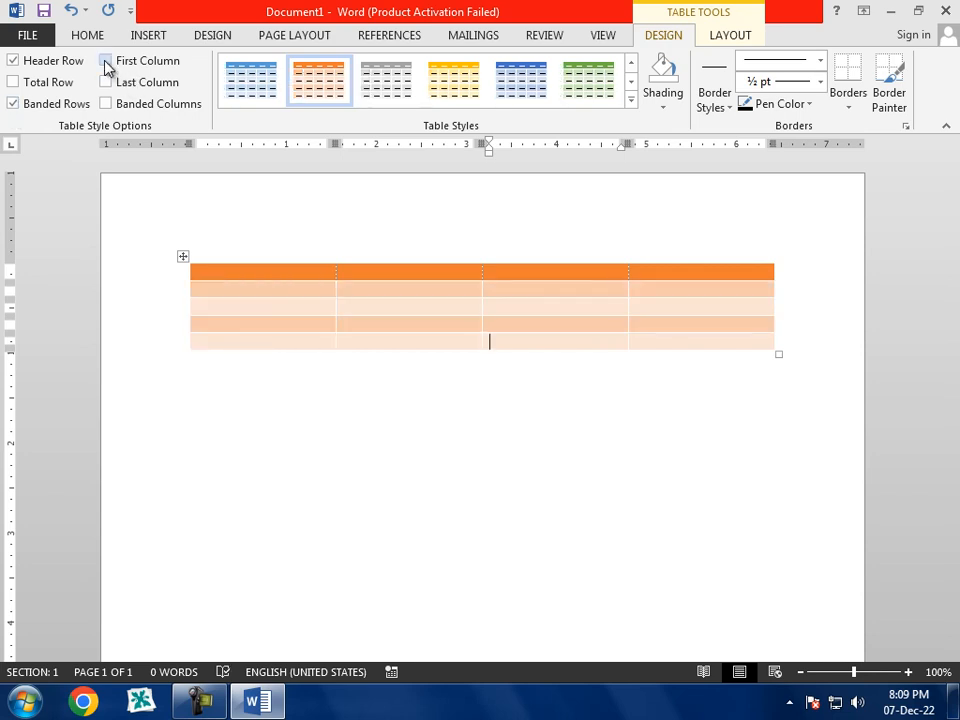
click(106, 64)
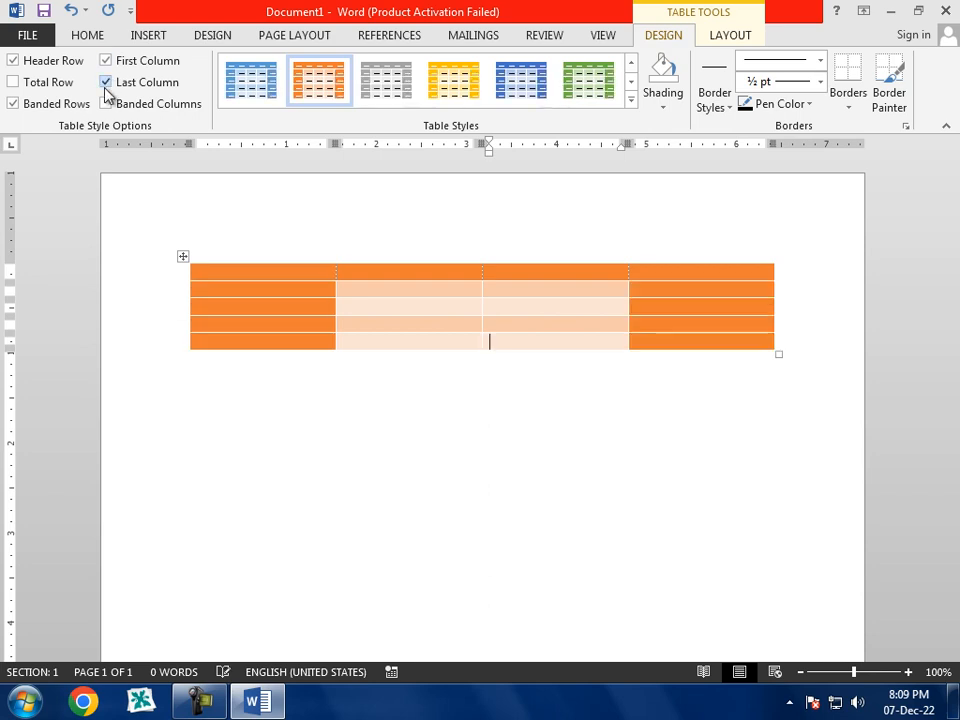
click(105, 86)
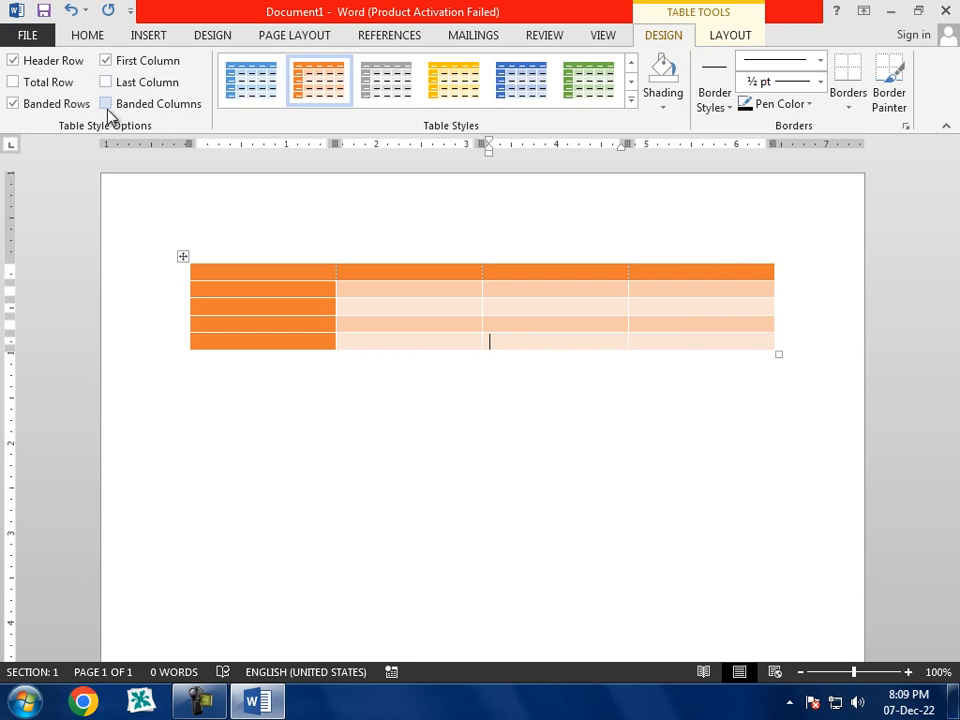
click(106, 104)
click(106, 104)
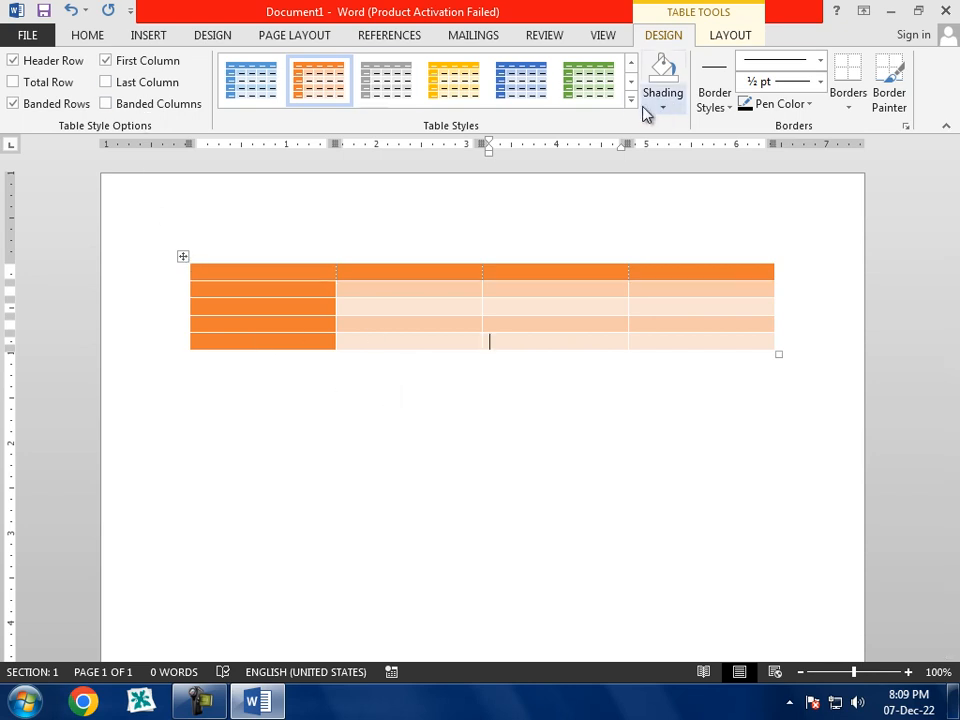
Step: Select the whole table and apply the first Plain Tables style with a simple black grid
click(183, 257)
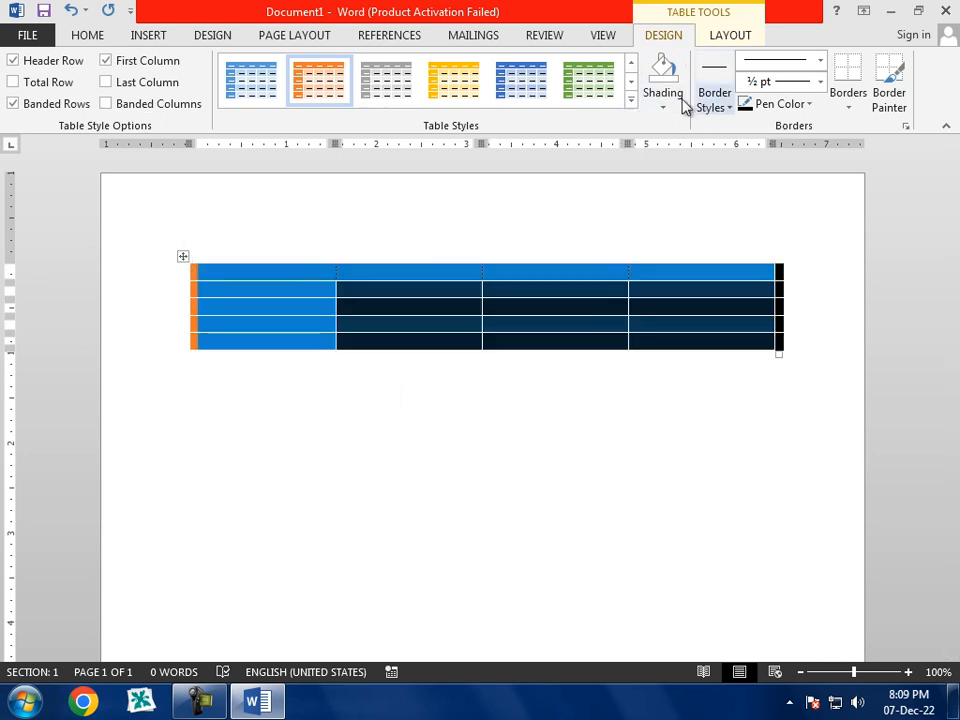
click(633, 102)
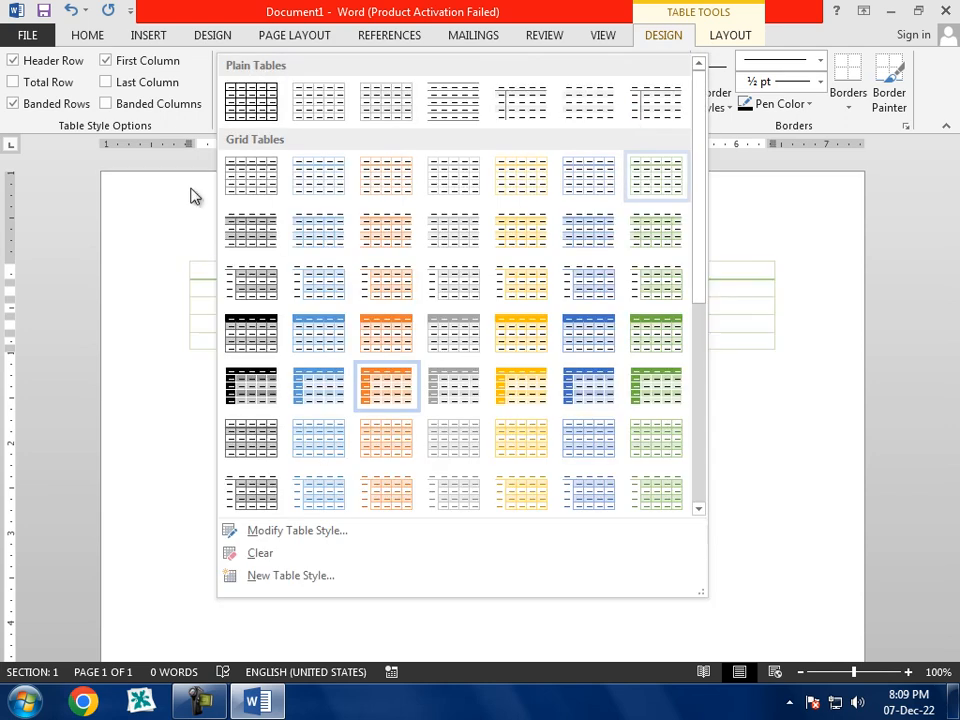
click(251, 101)
click(450, 441)
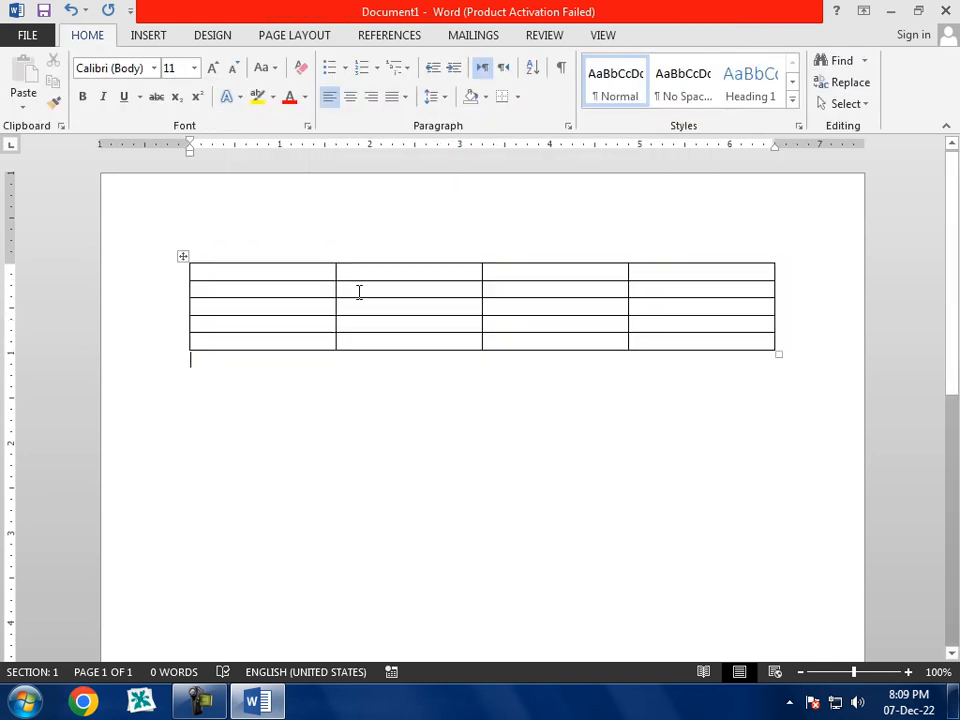
Step: Examine the shading options and the full gallery of styles available for the table
click(359, 291)
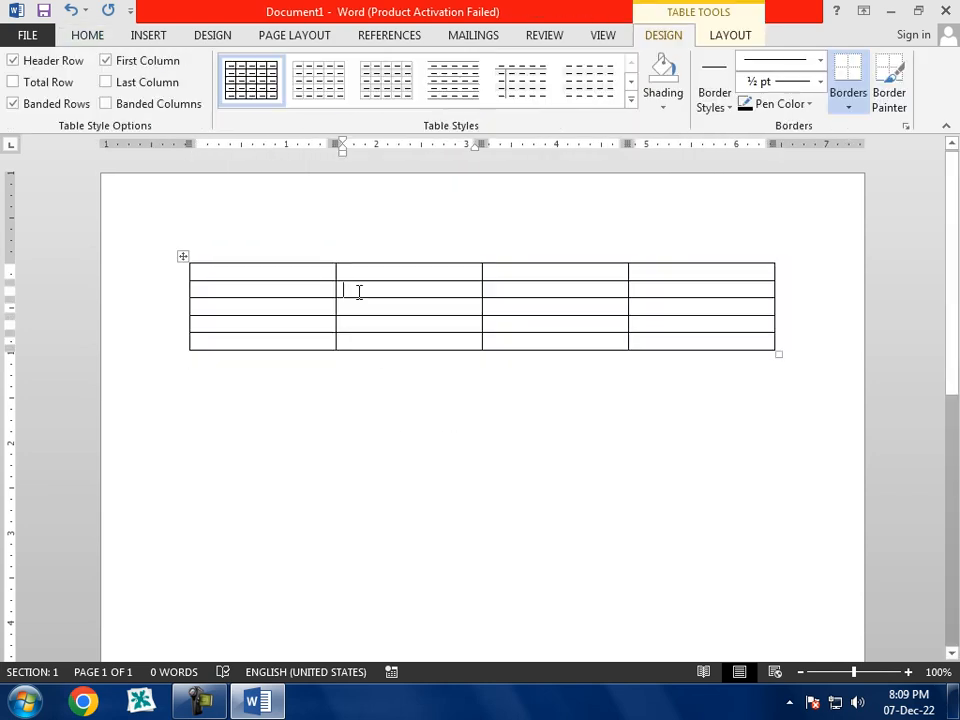
click(663, 107)
click(358, 489)
key(ctrl)
click(631, 100)
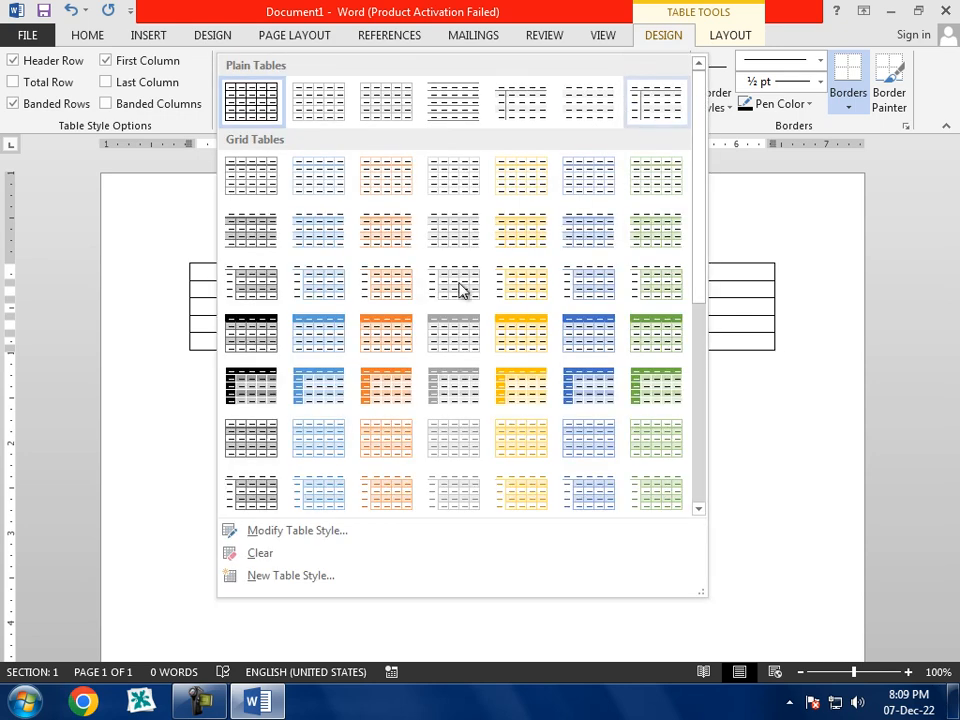
scroll(698, 300, down, 6)
scroll(696, 446, up, 6)
click(660, 40)
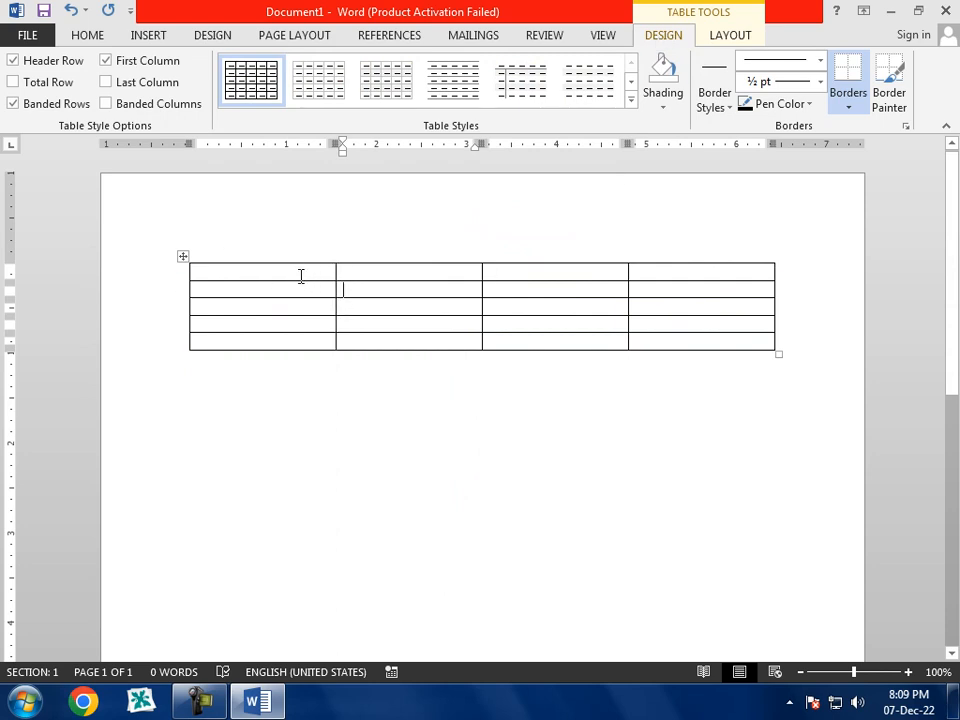
Step: Shade all cells of the table's header row dark orange
drag(300, 270, 664, 272)
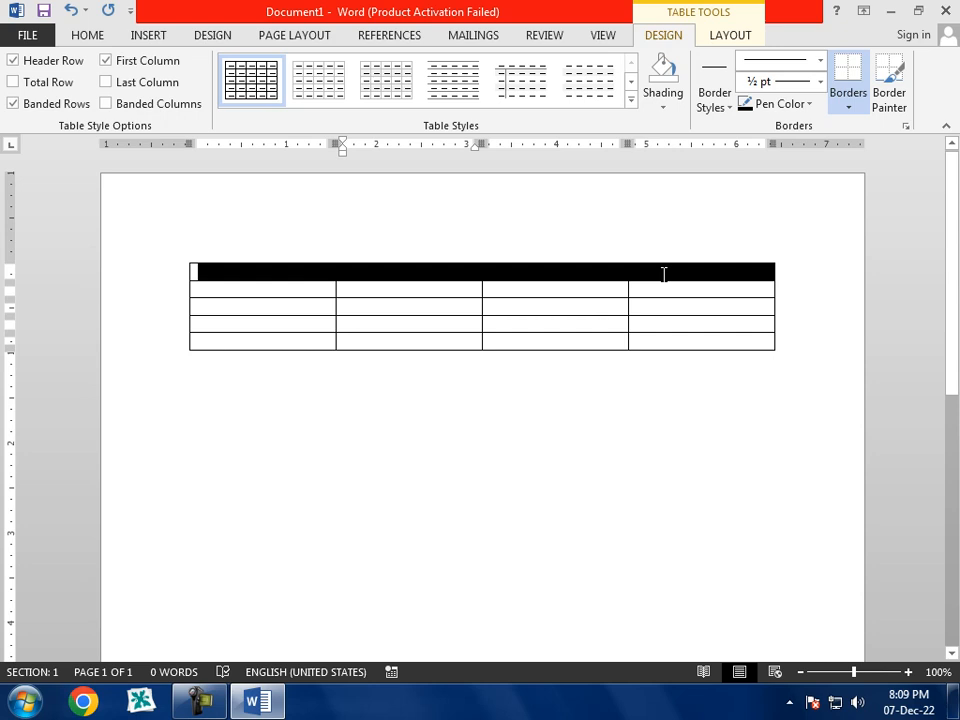
click(665, 102)
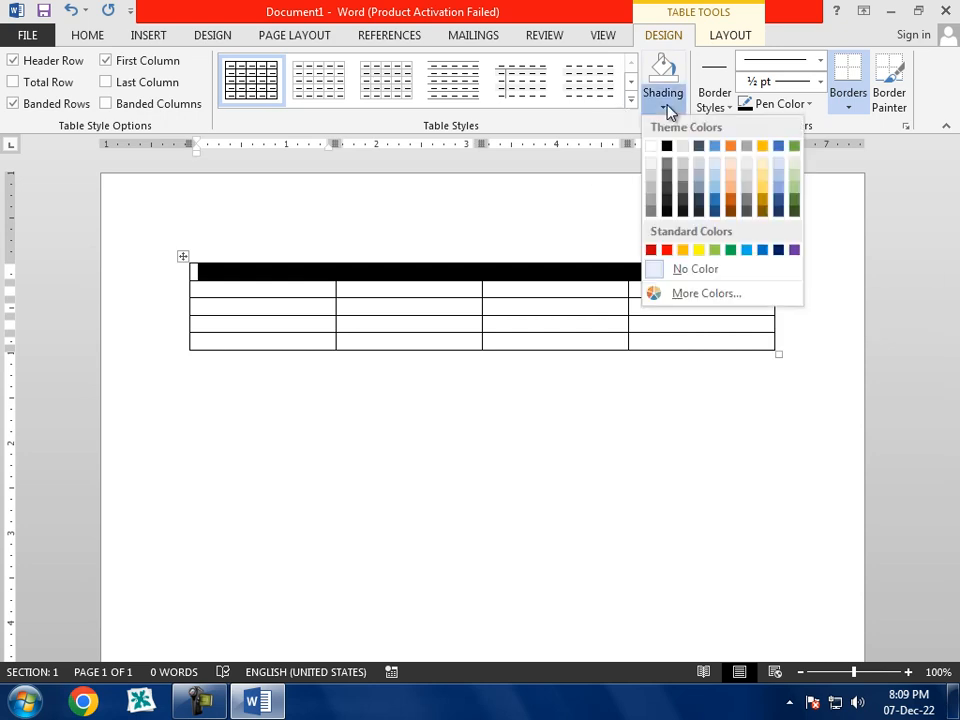
click(730, 203)
click(557, 463)
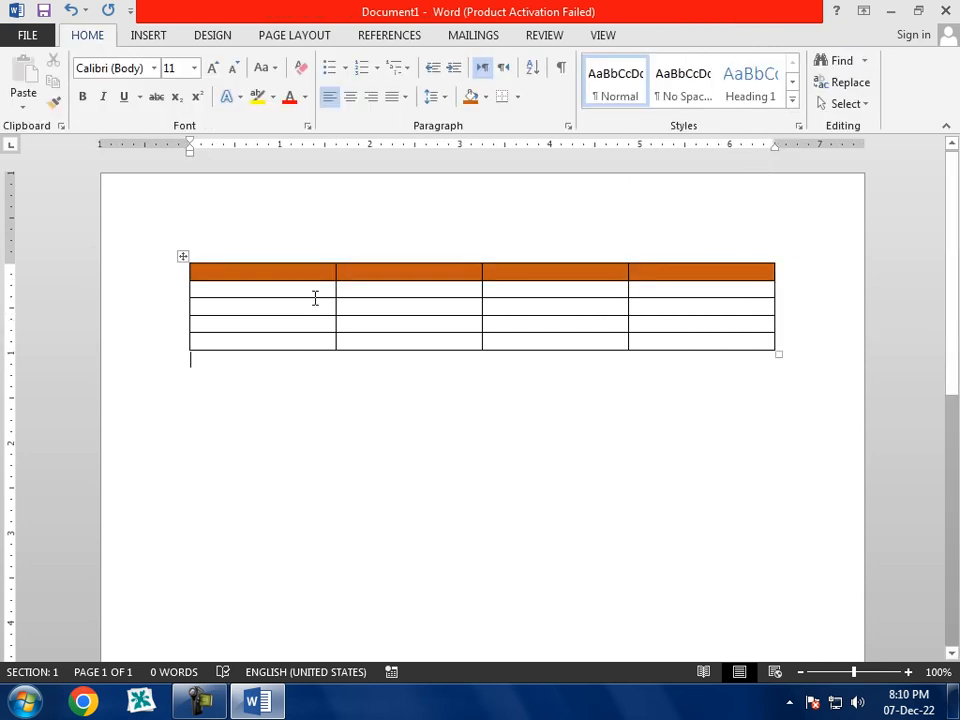
Step: Shade the four first-column cells below the header row light gold
drag(312, 290, 313, 347)
click(663, 35)
click(662, 110)
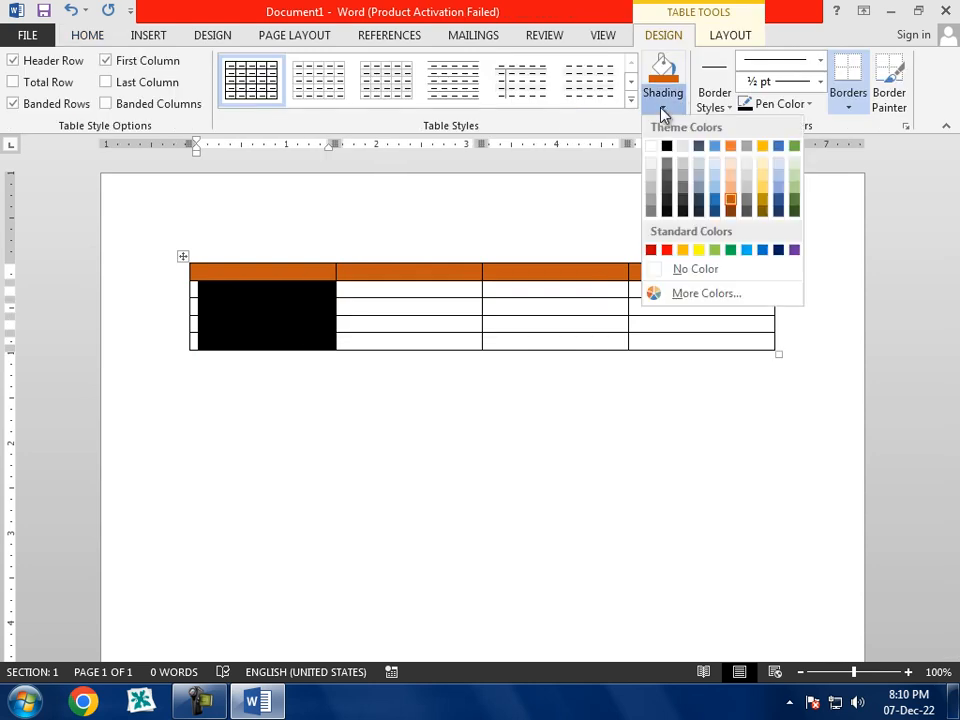
click(761, 196)
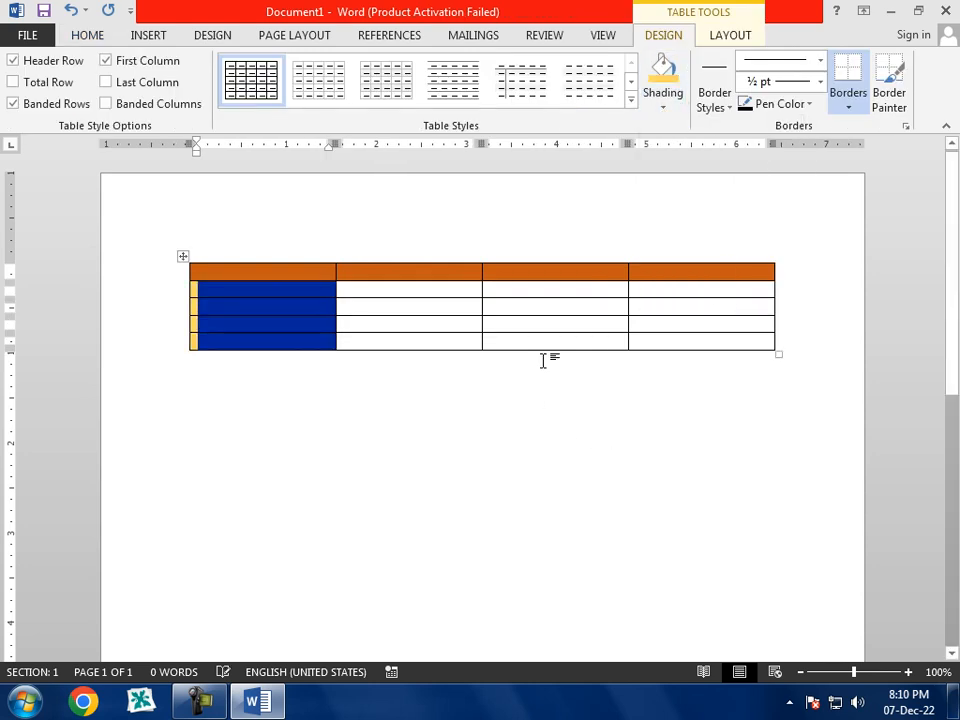
Step: Shade the last three cells of the table's bottom row dark green
drag(453, 343, 679, 334)
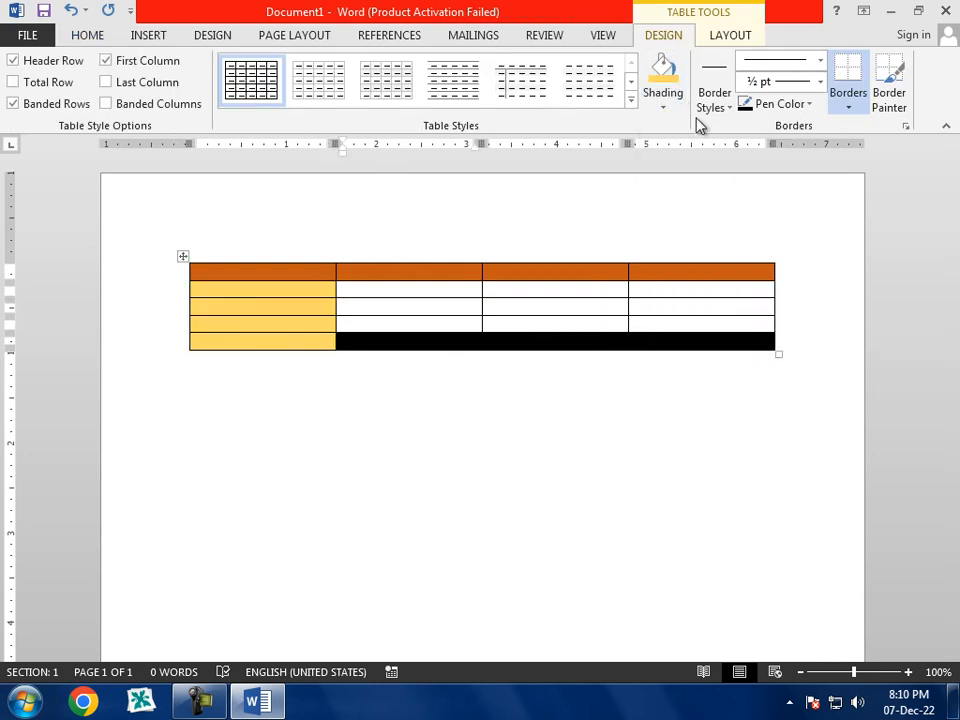
click(663, 100)
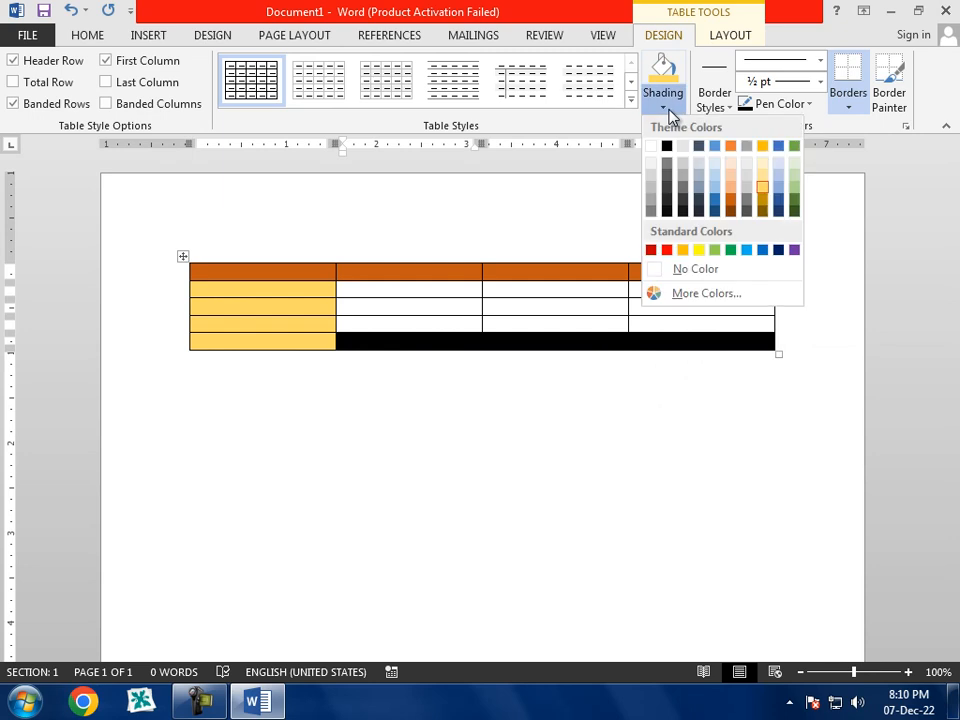
click(795, 210)
click(516, 577)
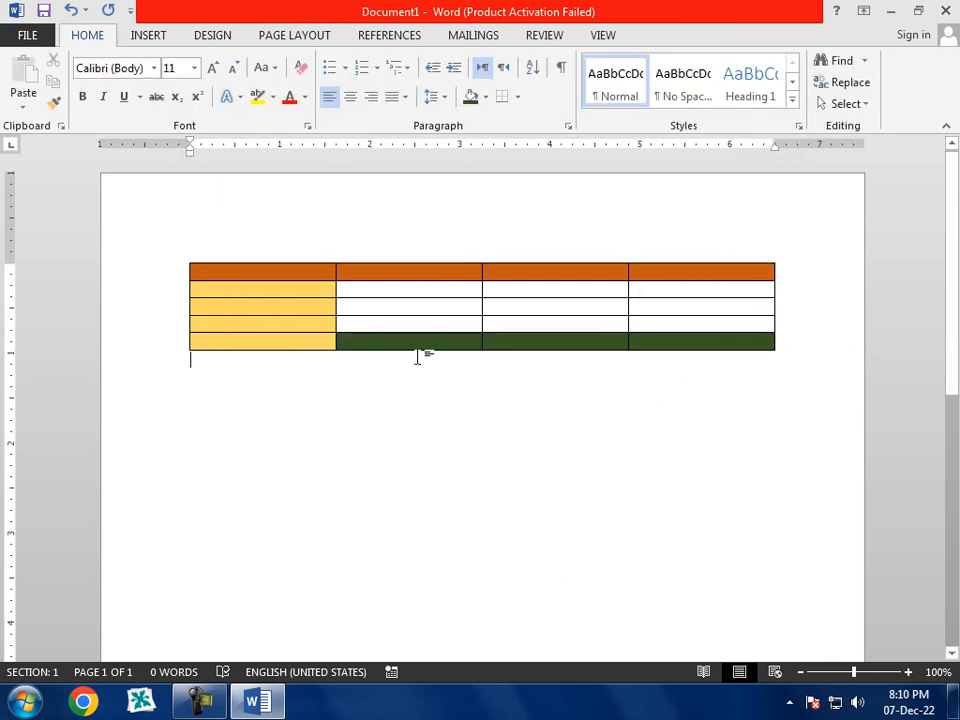
Step: Remove the shading from the whole table by setting it to No Color
click(184, 258)
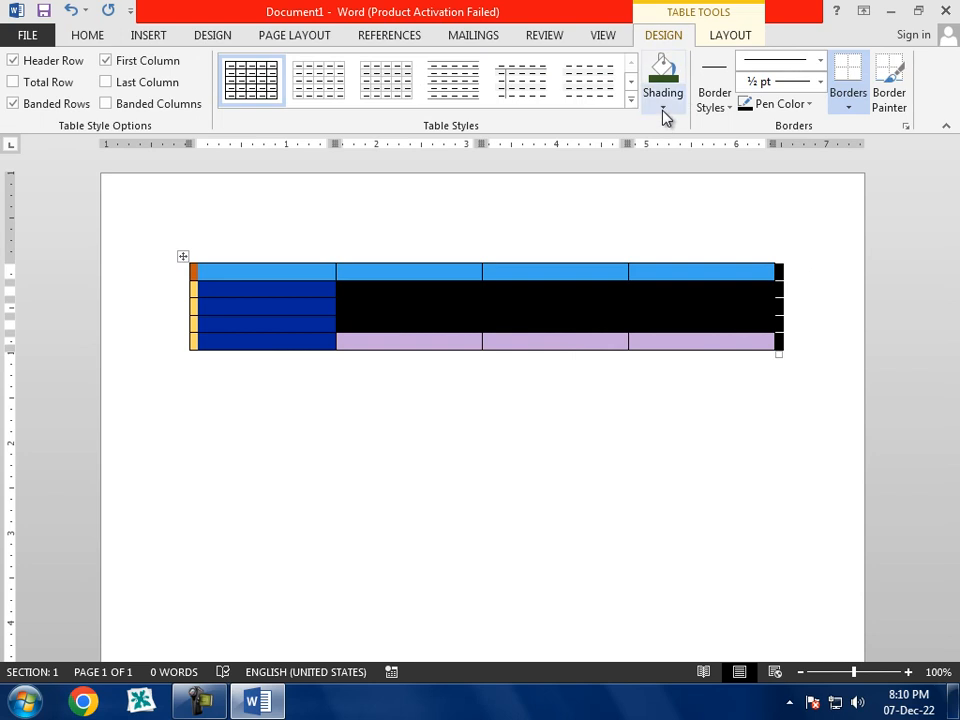
click(663, 108)
click(694, 271)
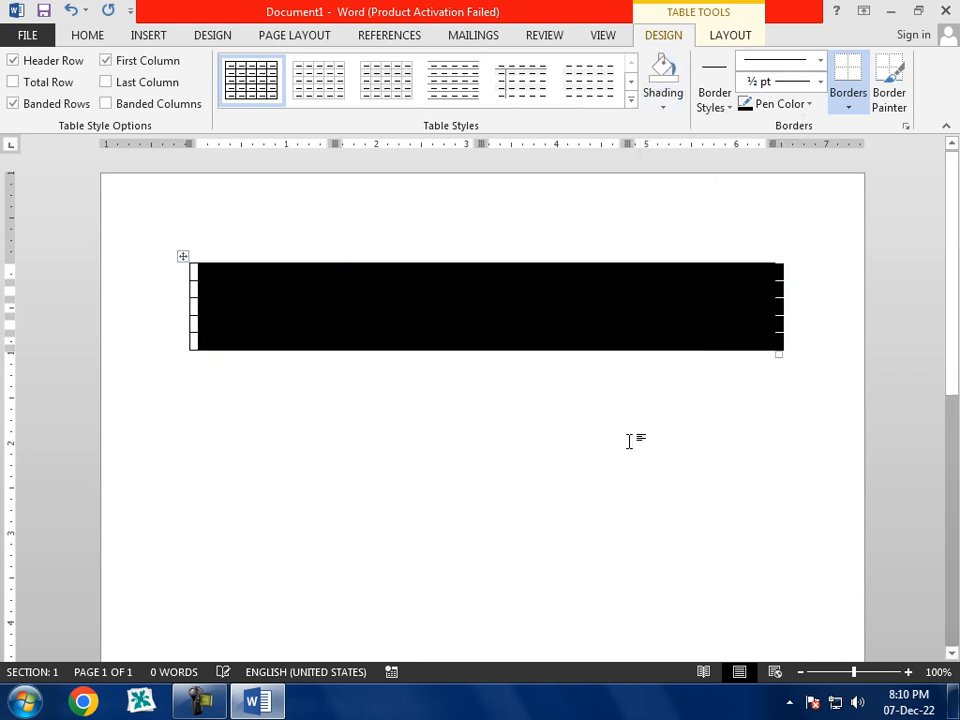
click(629, 441)
Step: Paint the table's outer border and the first column's upper three inner horizontal lines with the solid orange 1 ½ pt theme border
click(254, 306)
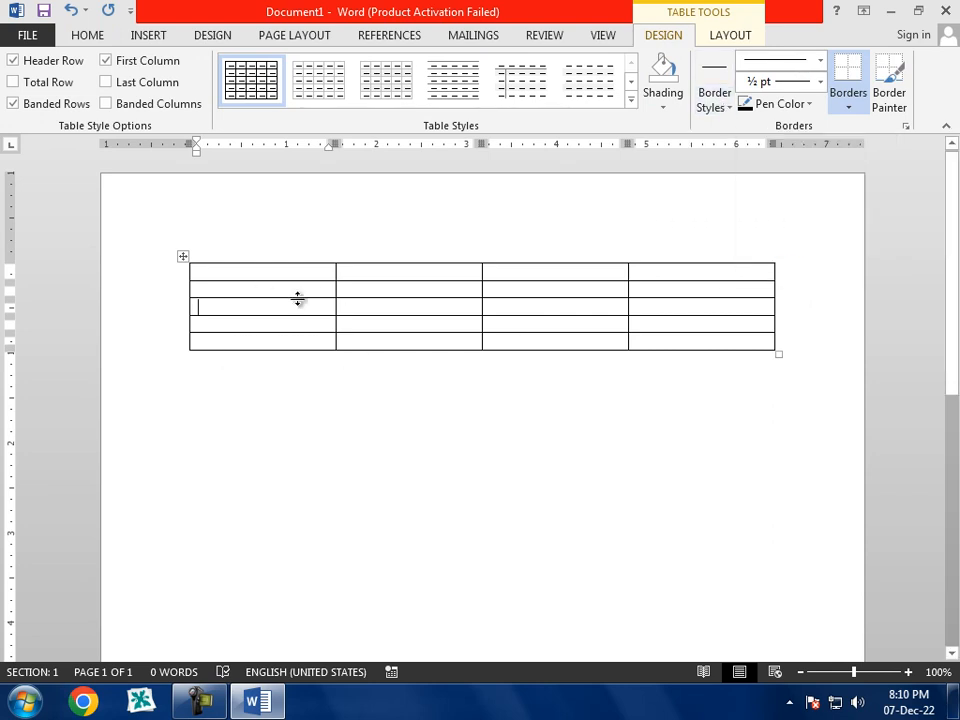
click(728, 108)
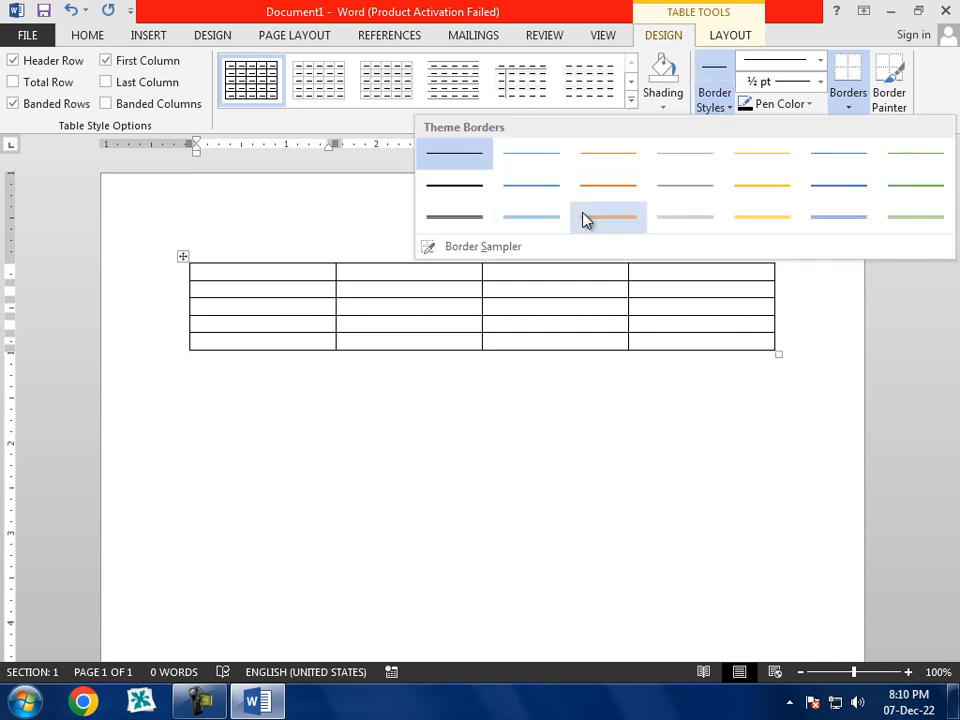
click(611, 190)
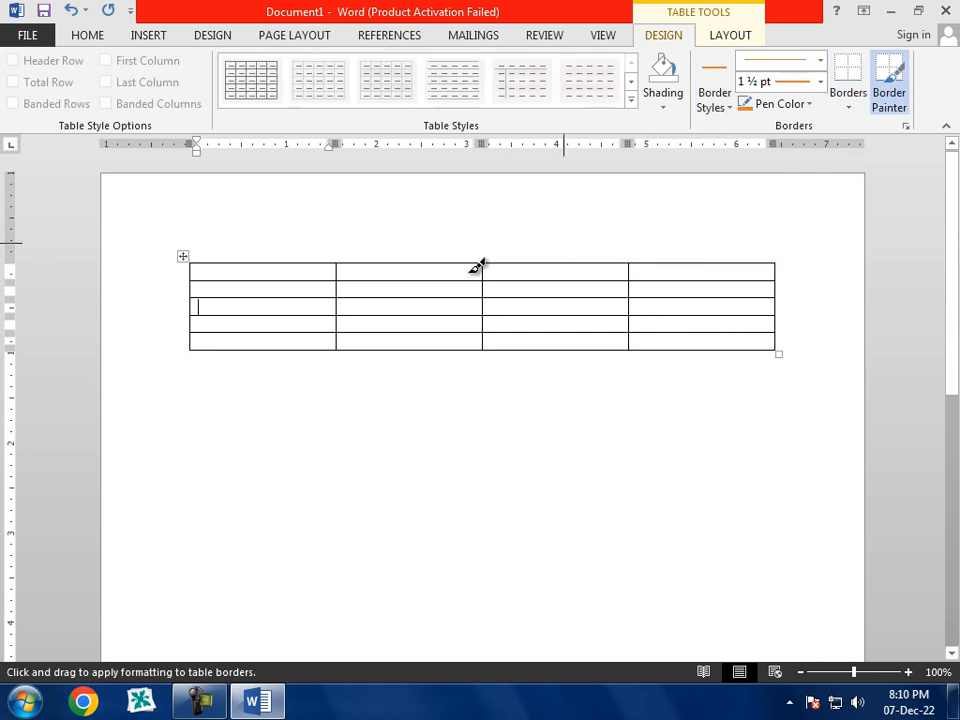
mouse_move(196, 263)
mouse_down()
mouse_move(784, 261)
mouse_move(784, 336)
mouse_move(208, 336)
mouse_move(202, 254)
mouse_move(190, 349)
mouse_up()
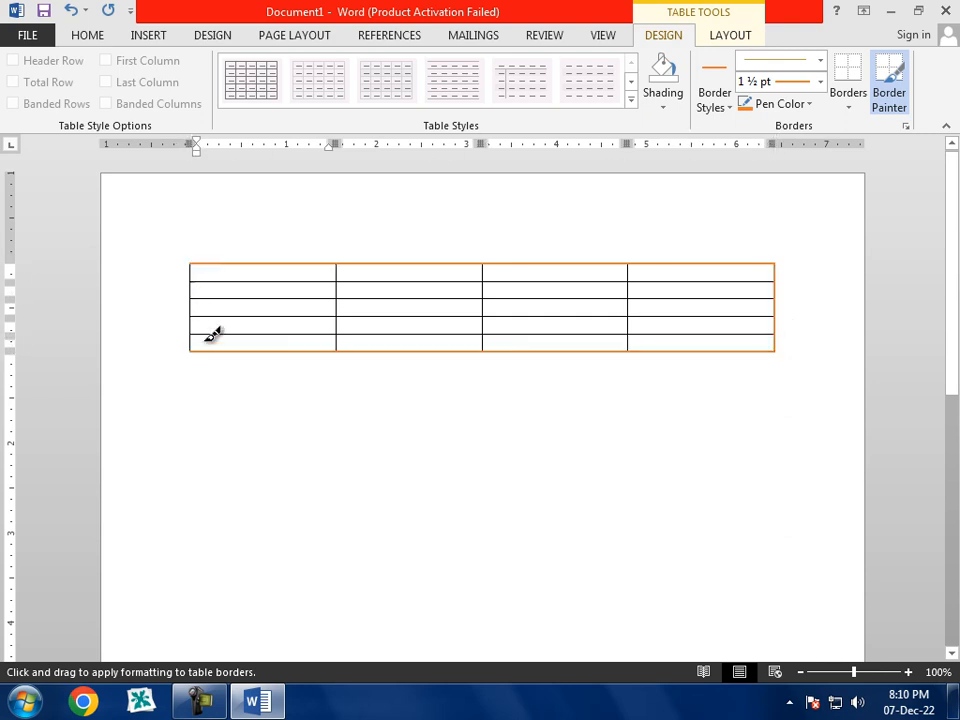
click(331, 317)
click(329, 299)
click(334, 282)
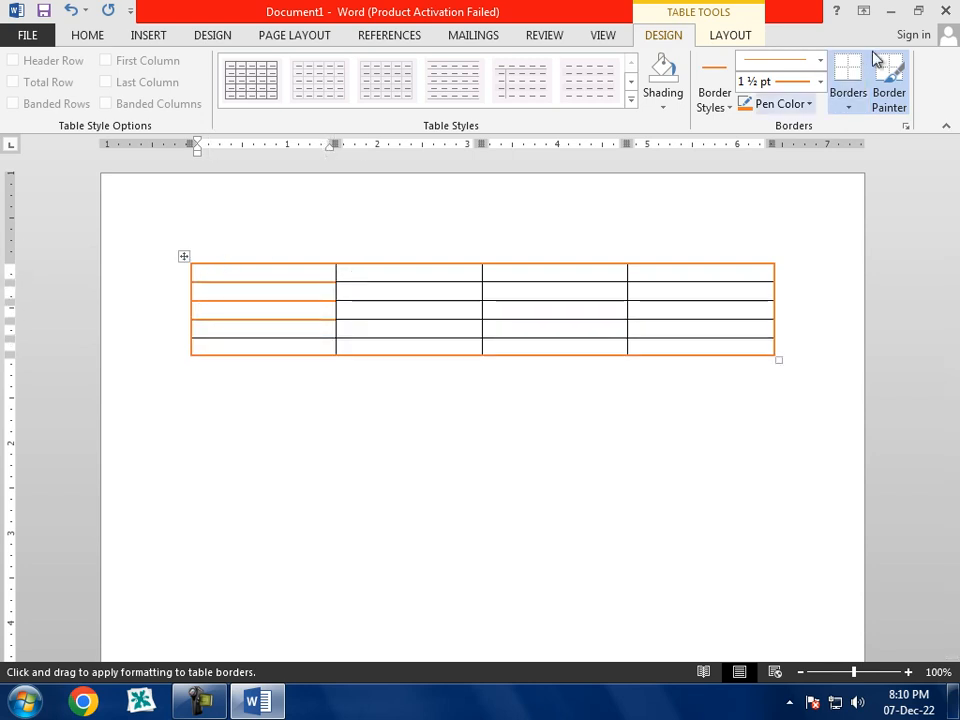
Step: Stop painting borders and apply the gold double-line ½ pt theme border to all borders of the whole table
click(726, 114)
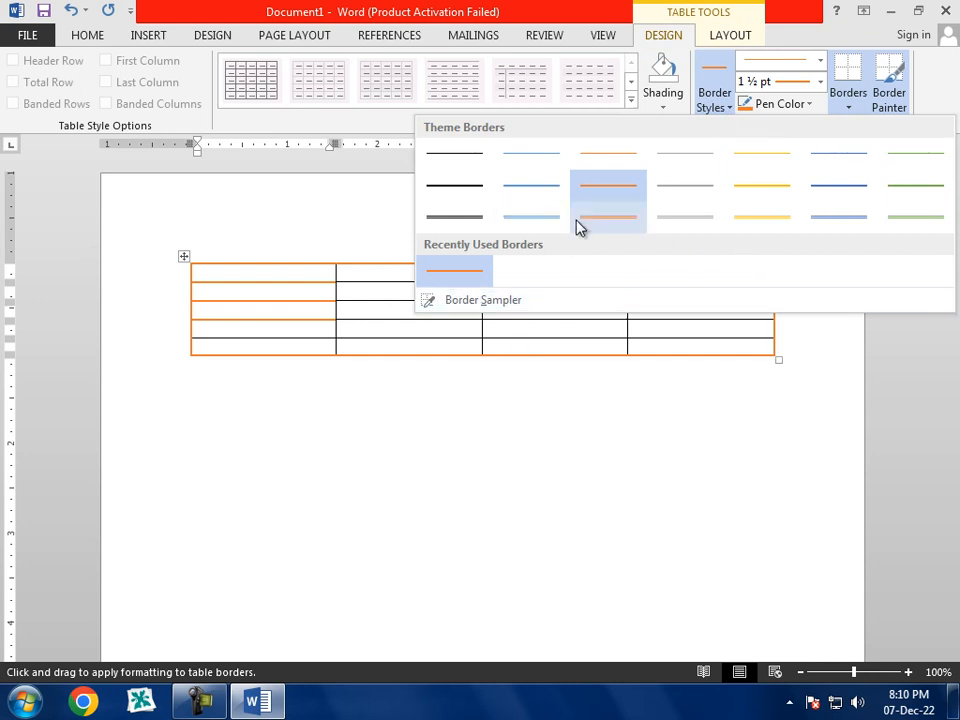
click(411, 435)
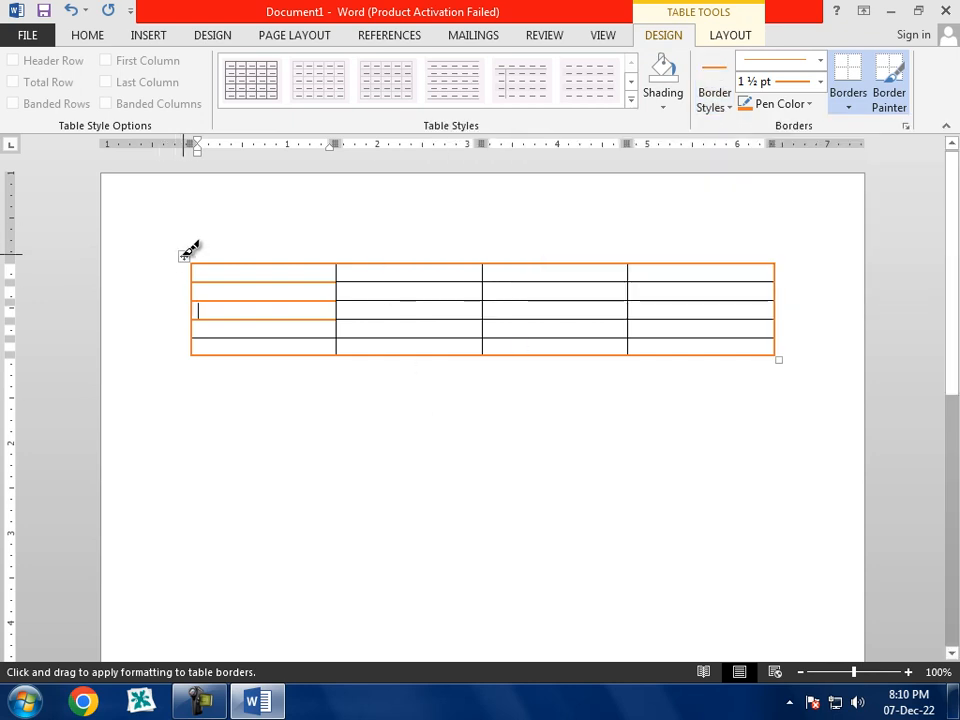
key(Escape)
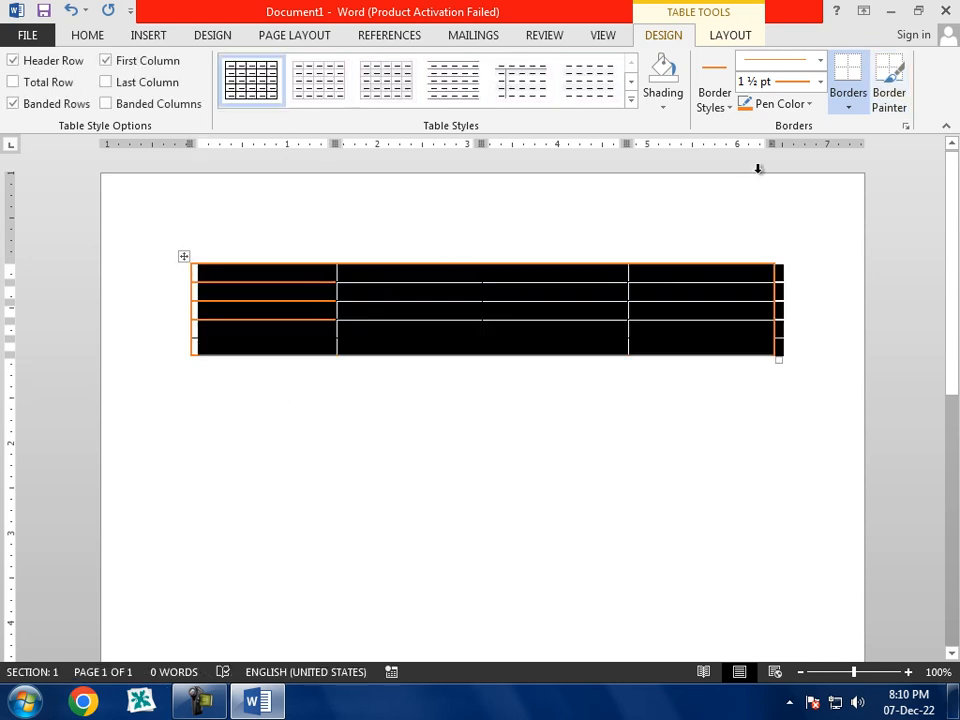
click(720, 108)
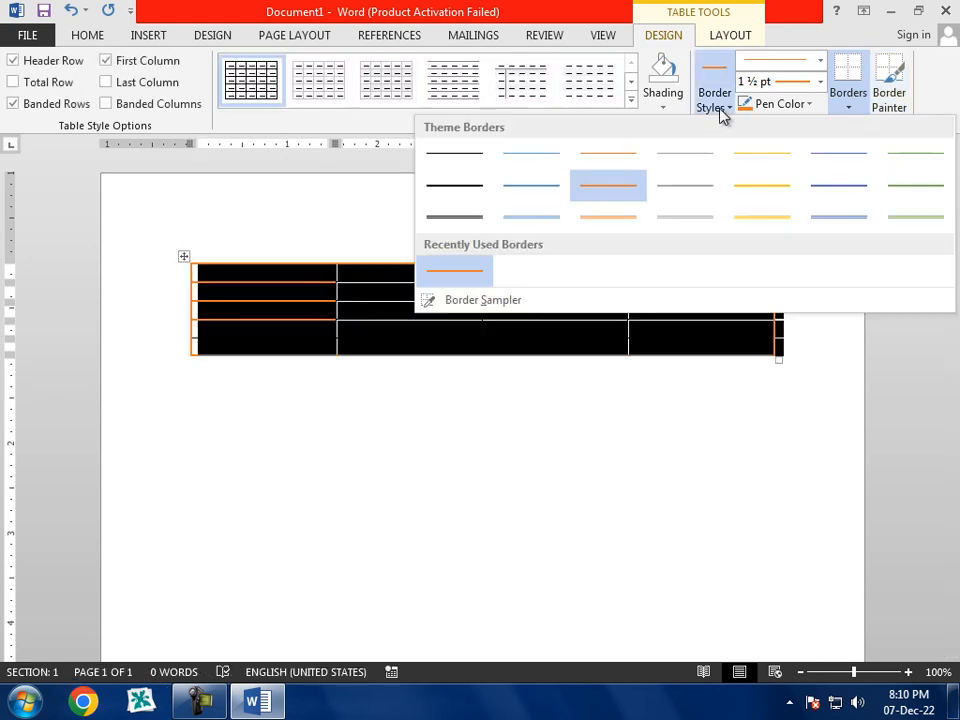
click(762, 216)
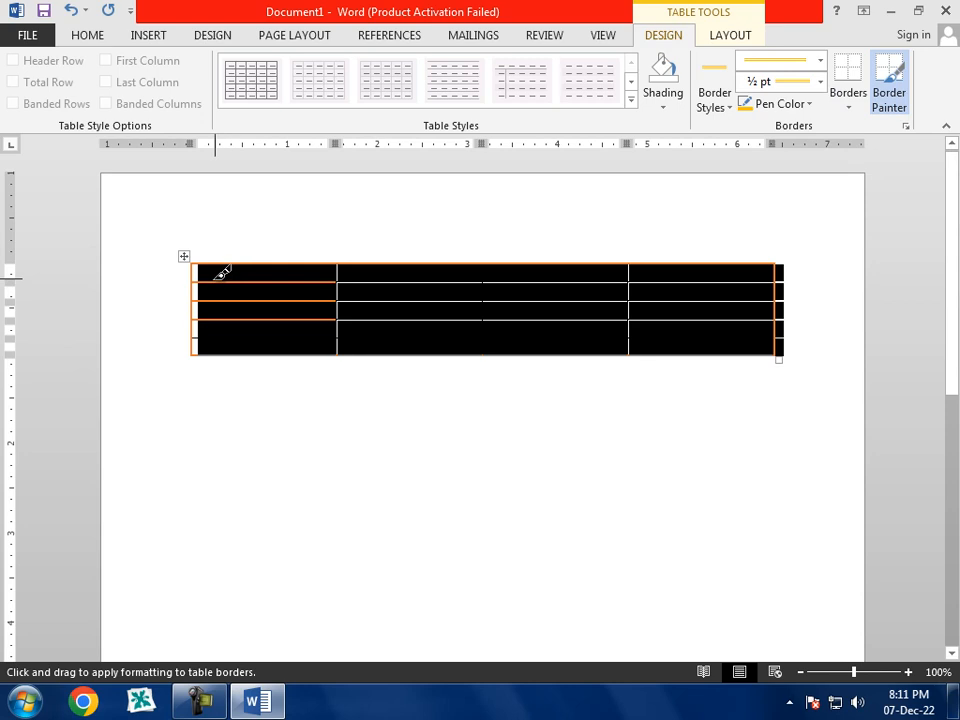
click(850, 106)
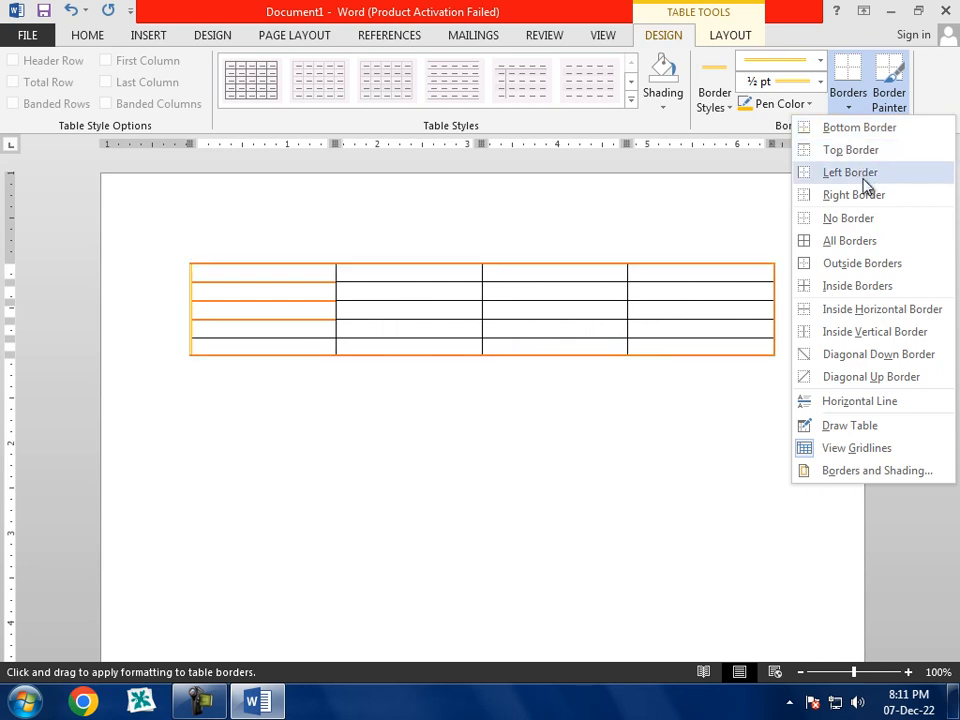
click(862, 241)
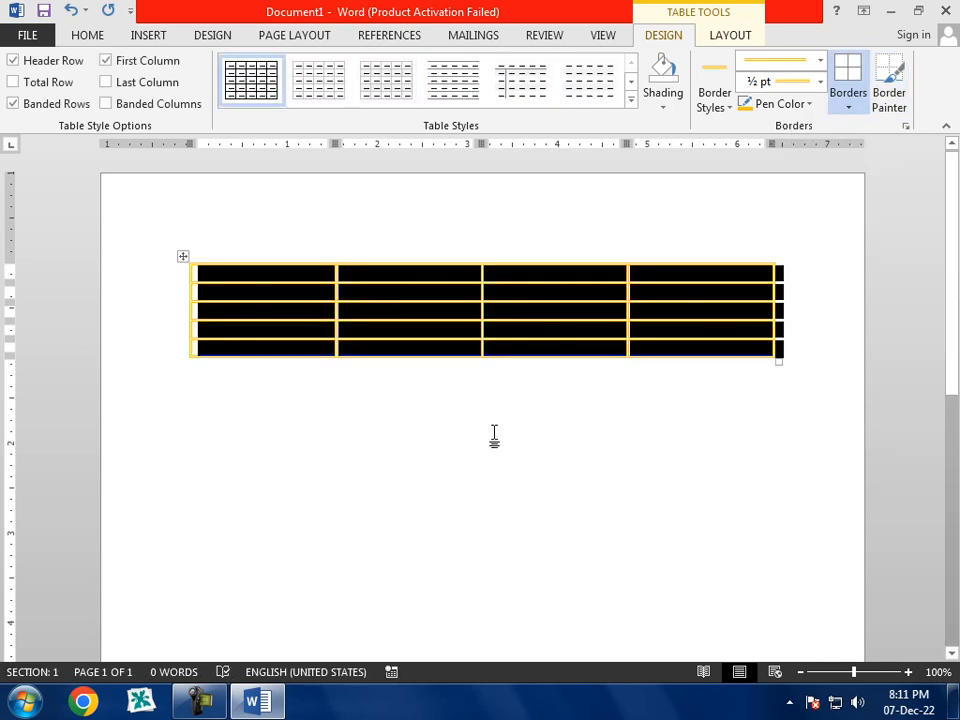
click(414, 404)
Step: Set the border pen to an orange thin-thick-thin triple line with a weight of 1 ½ pt
click(432, 327)
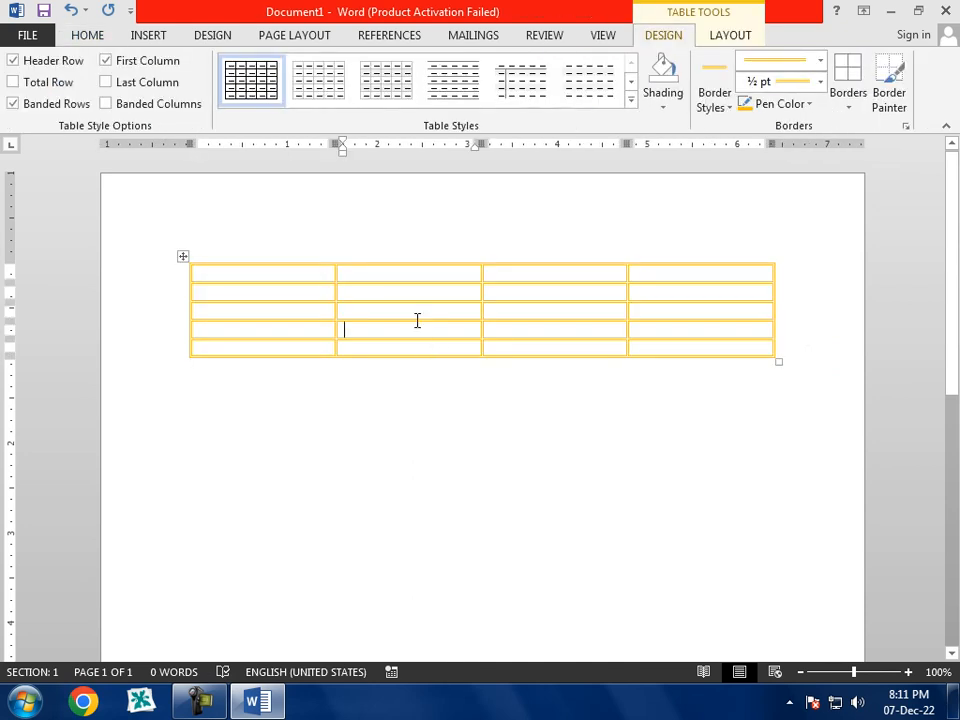
click(716, 100)
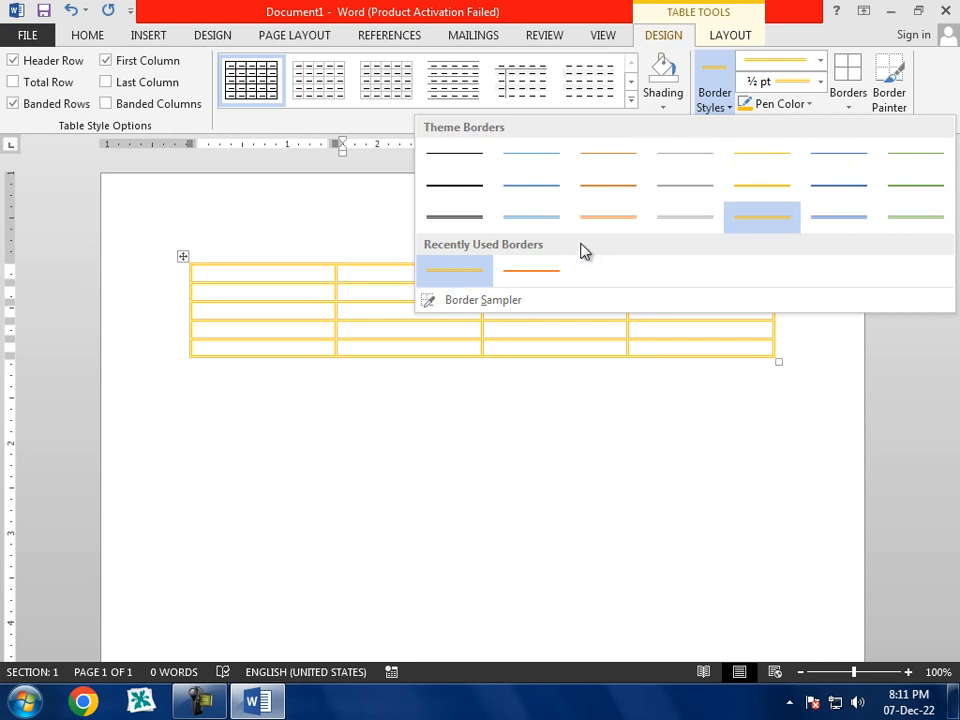
click(617, 222)
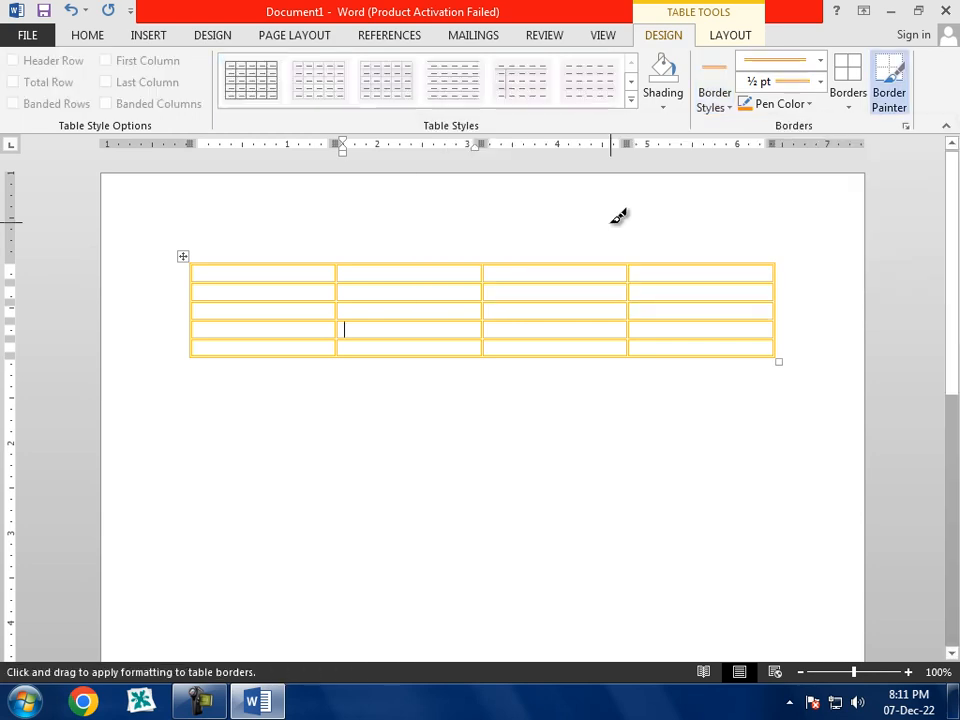
click(821, 64)
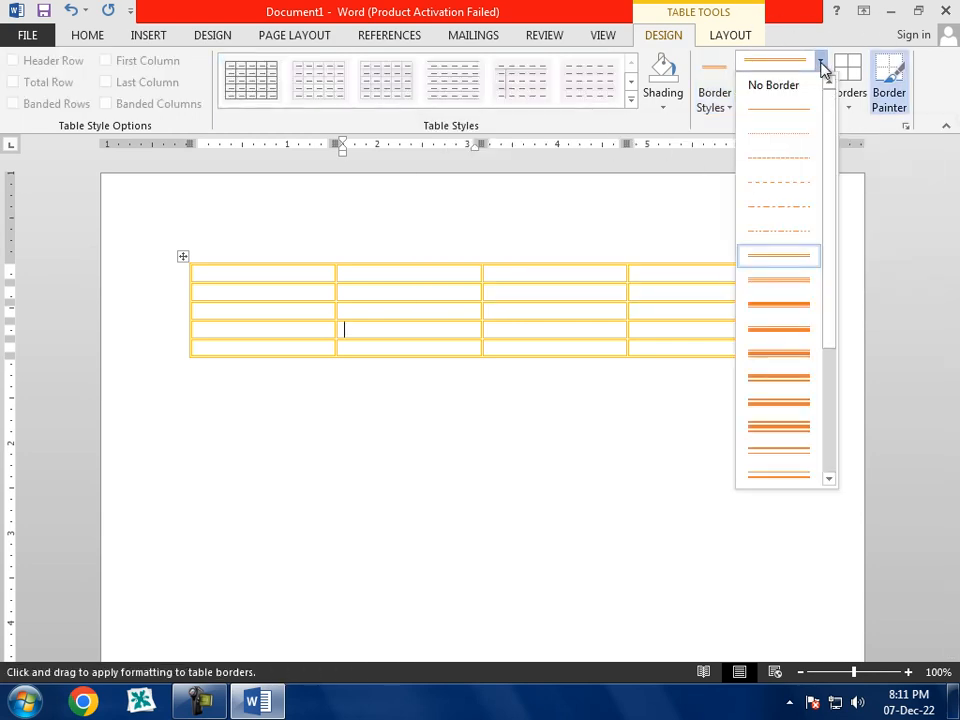
click(778, 425)
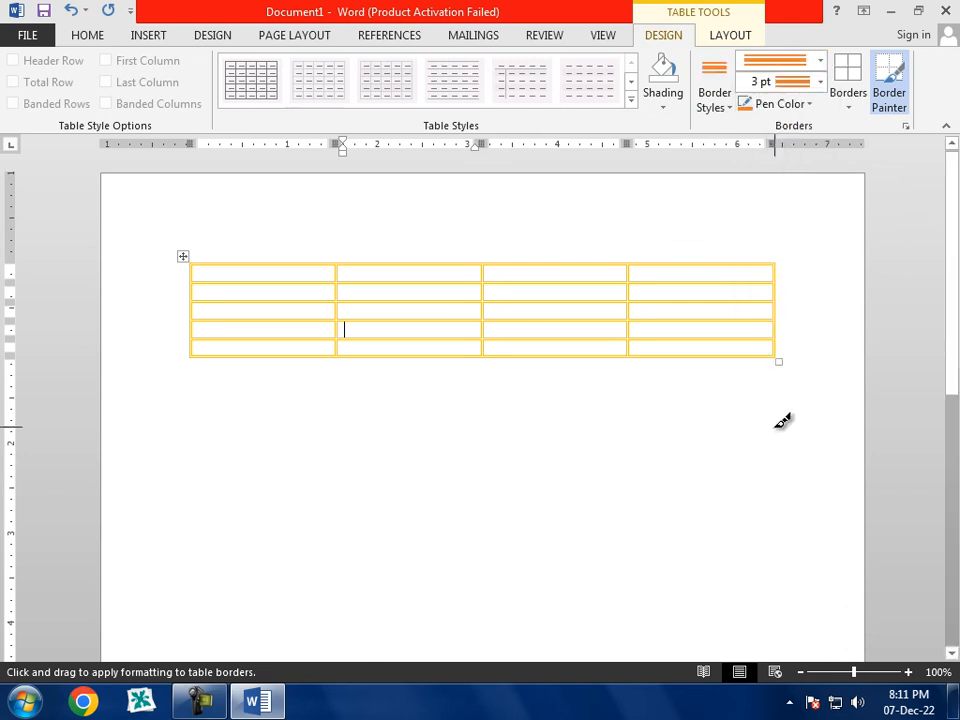
click(821, 82)
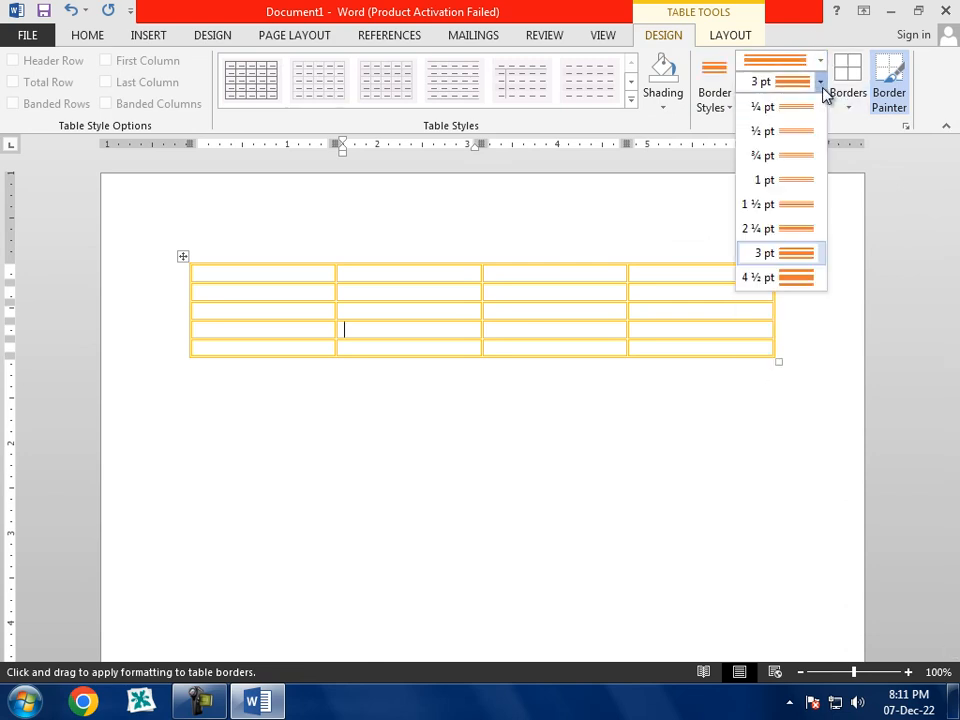
click(797, 208)
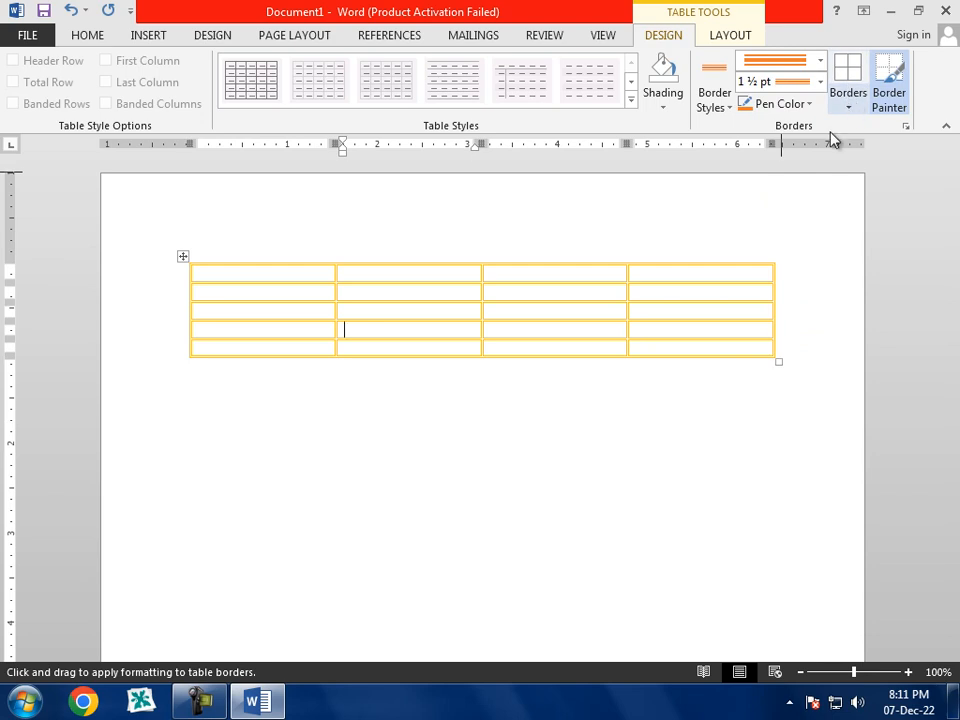
Step: Leave border painting and apply the orange triple line to all borders of the whole table
key(Escape)
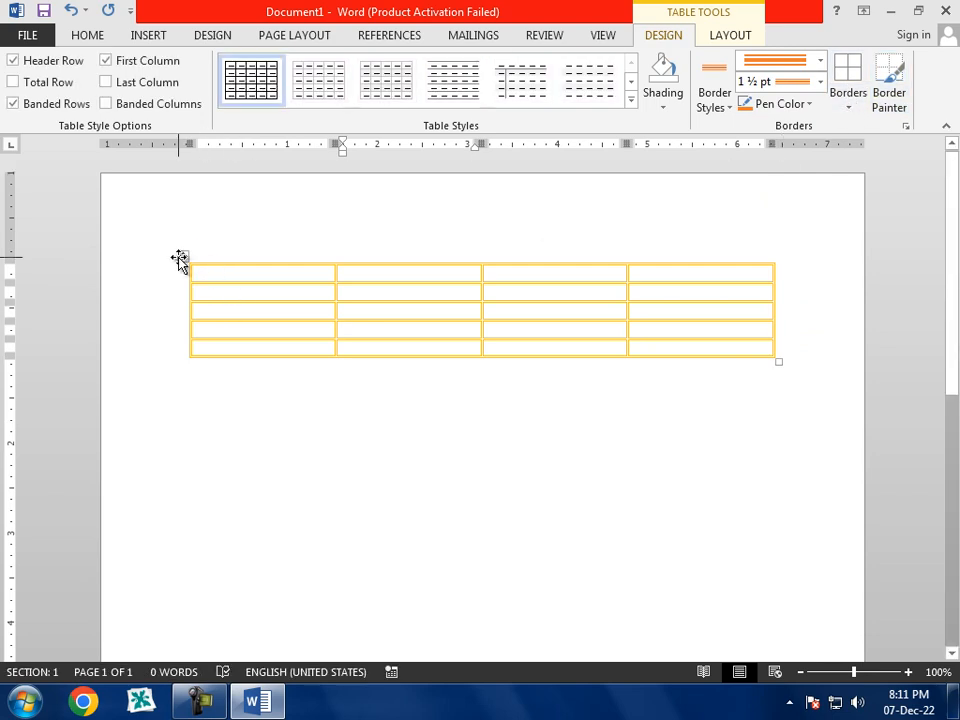
click(183, 258)
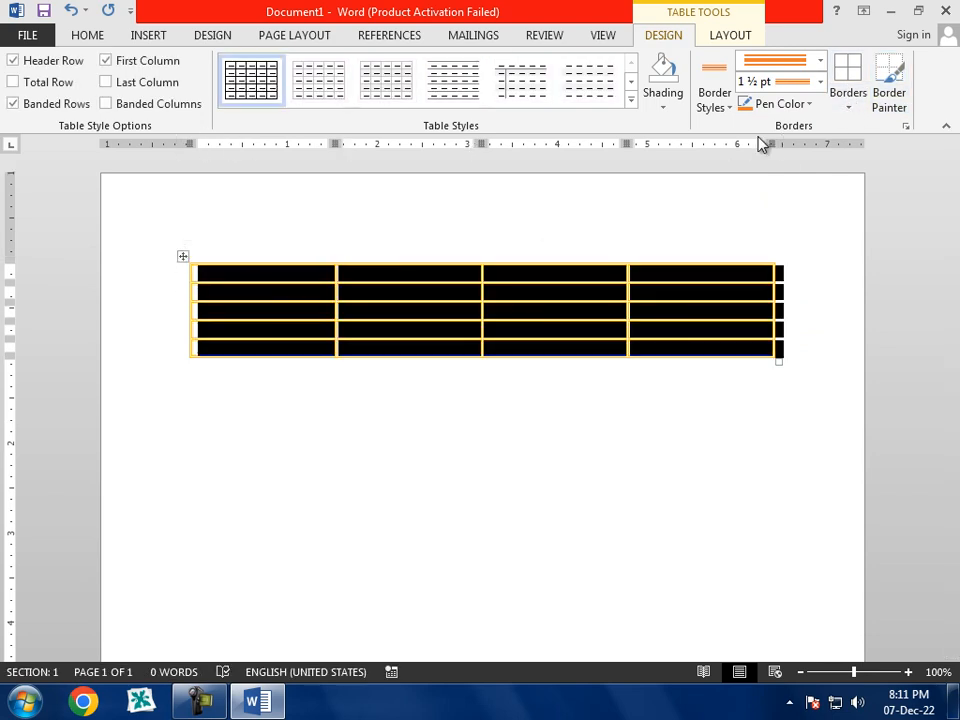
click(846, 100)
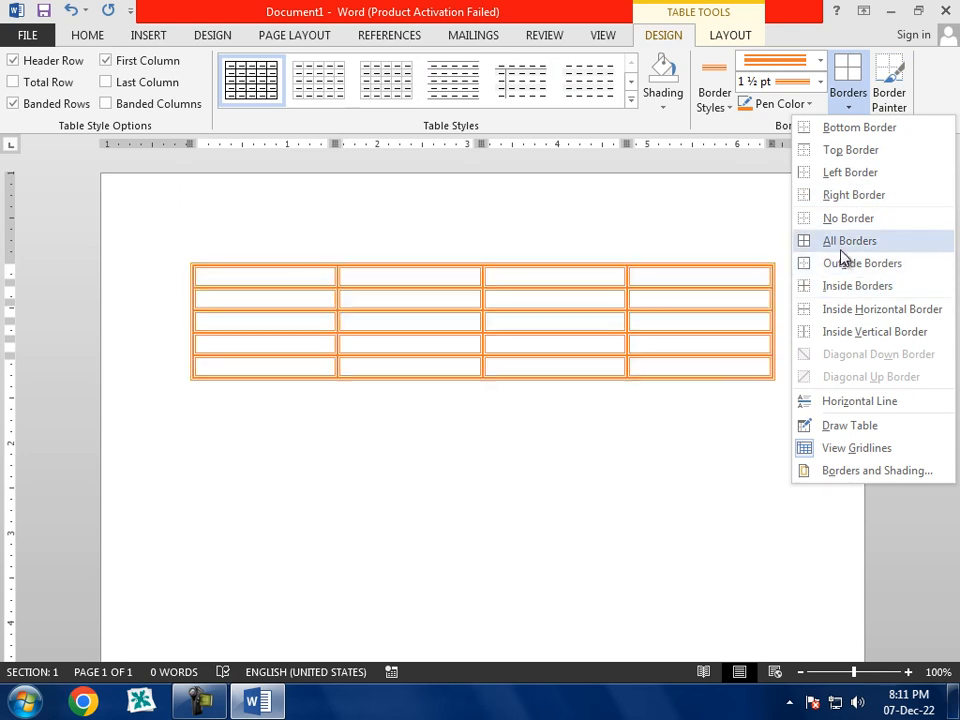
click(845, 241)
click(640, 503)
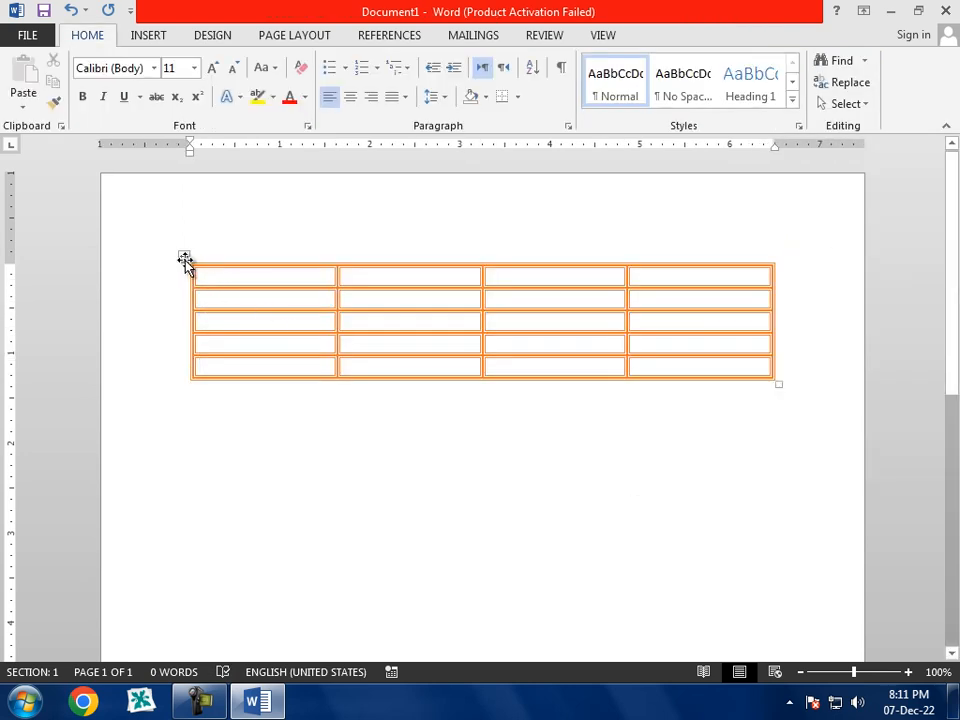
click(184, 257)
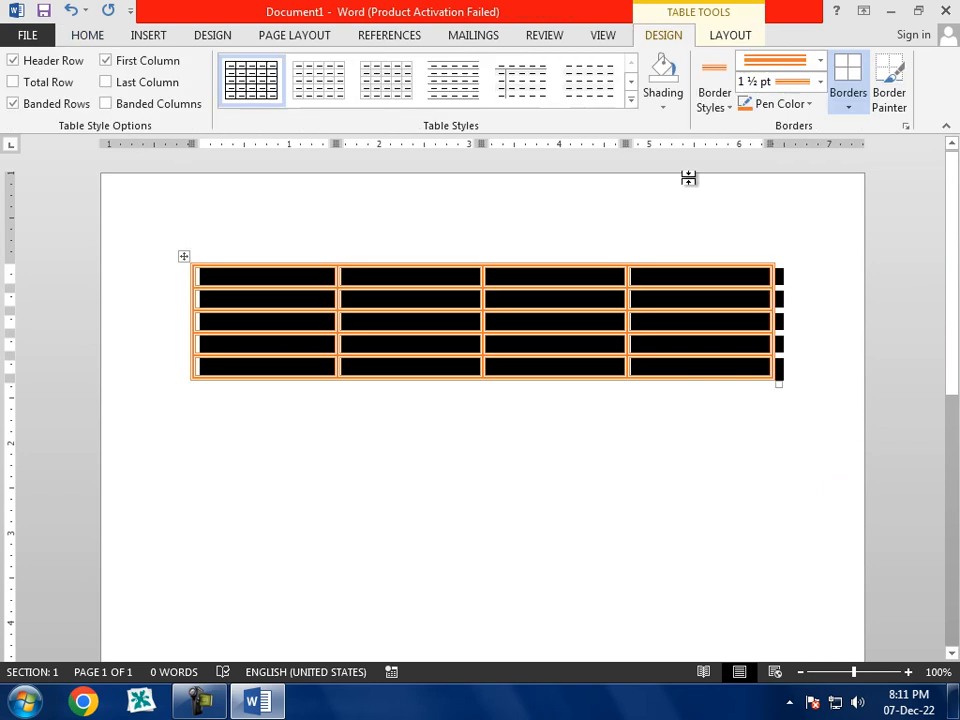
click(849, 114)
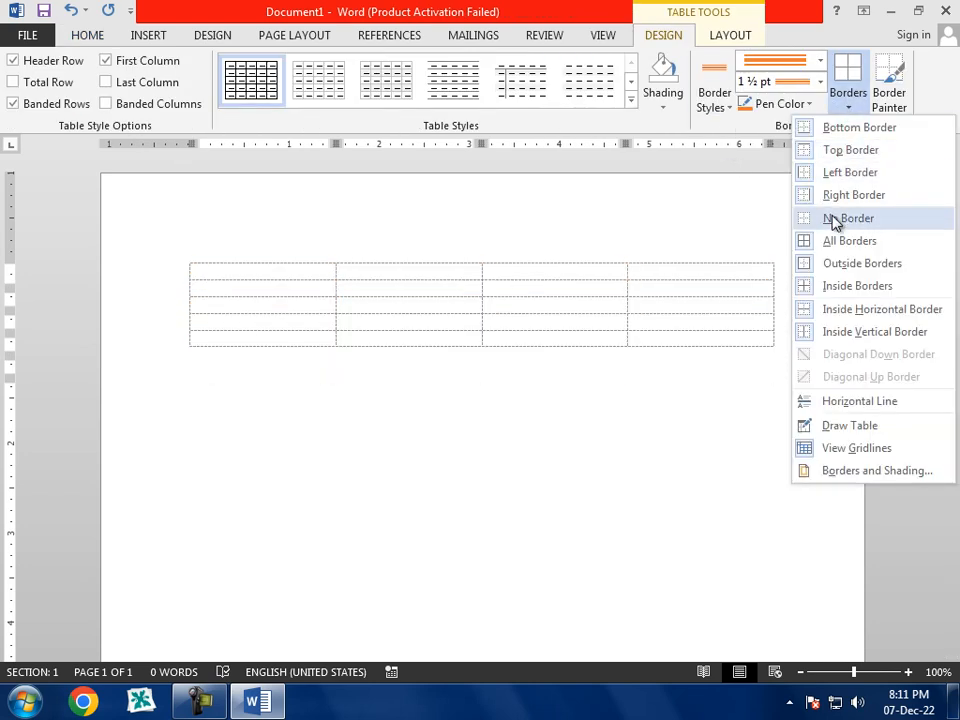
key(Escape)
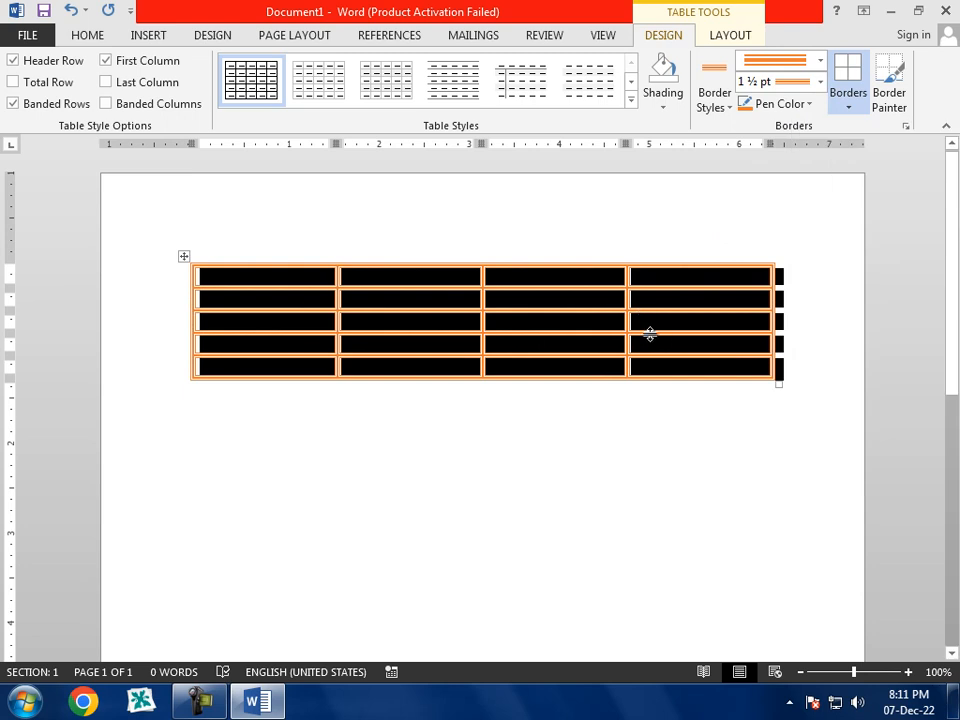
click(650, 333)
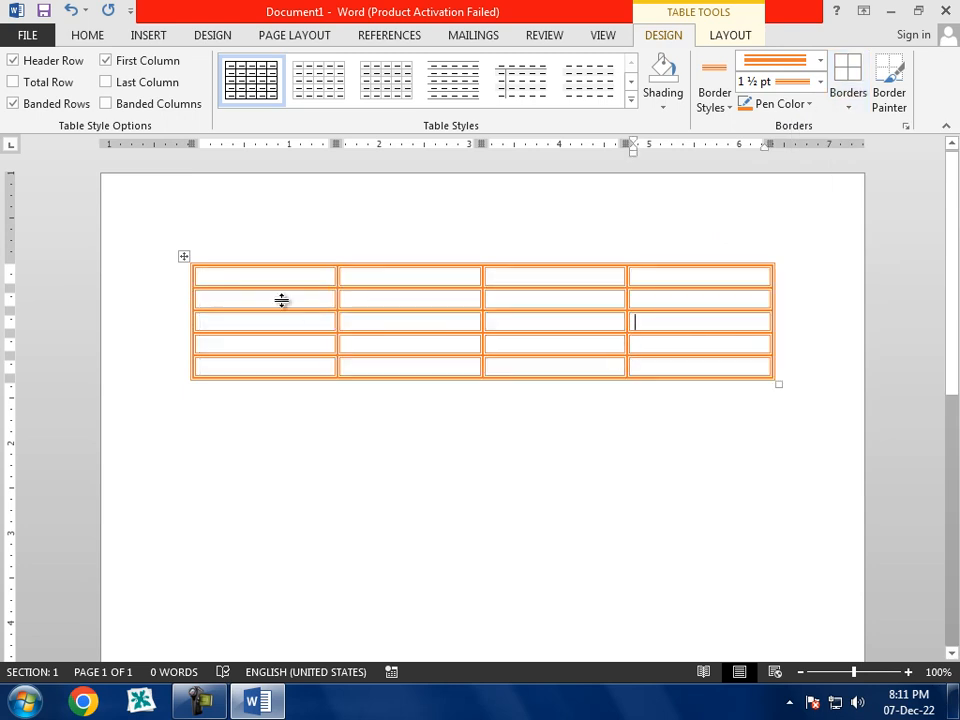
Step: Apply the black single-line ½ pt theme border to all borders of the whole table and leave border painting
click(183, 258)
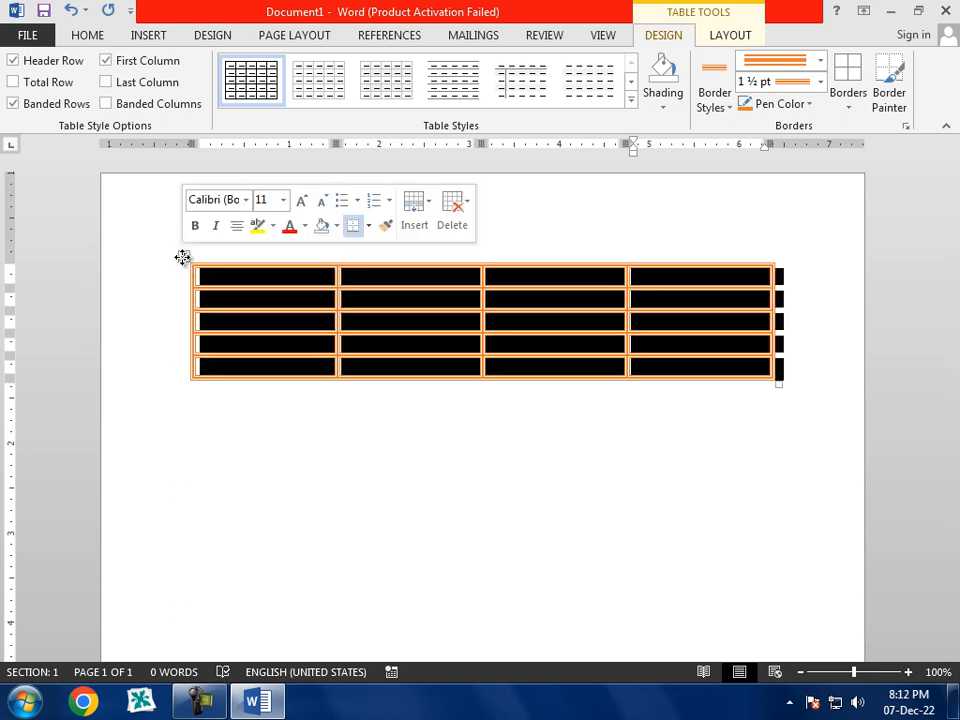
click(724, 107)
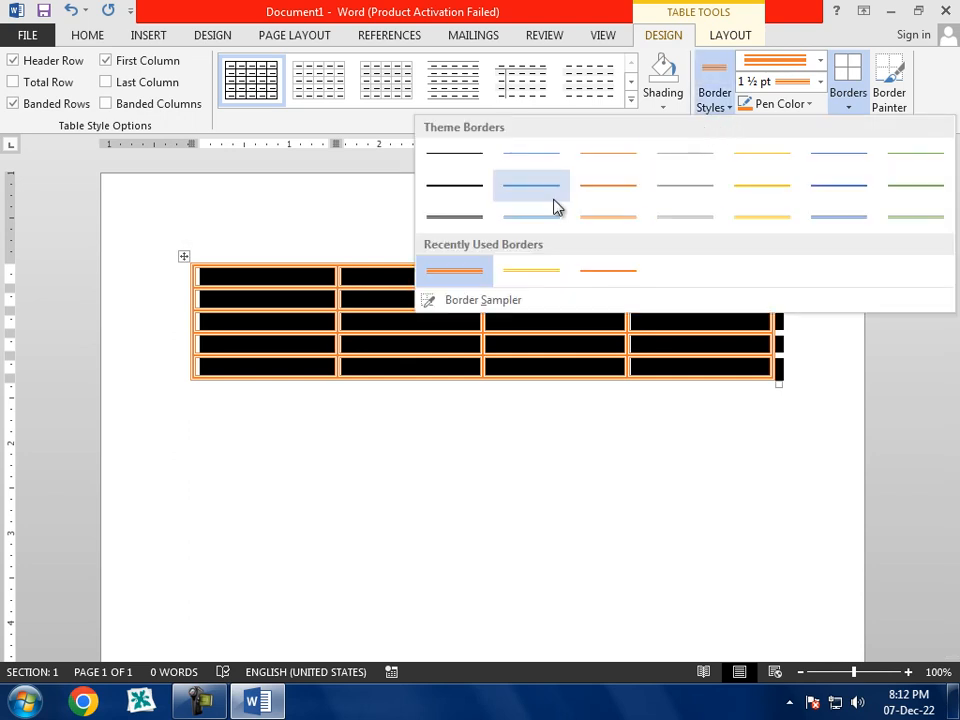
click(465, 171)
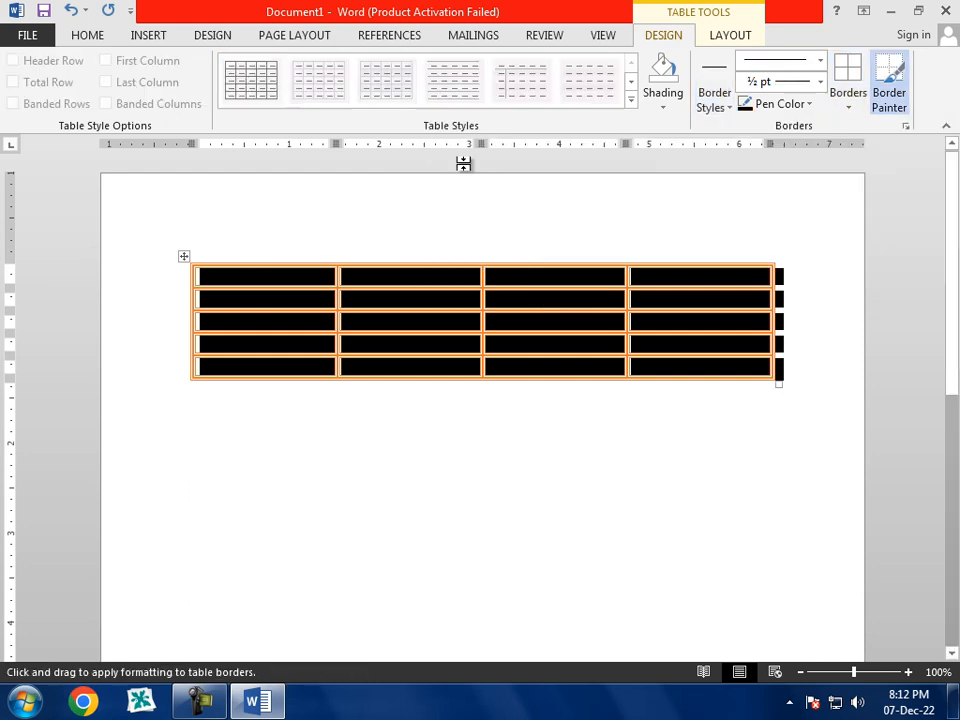
click(853, 110)
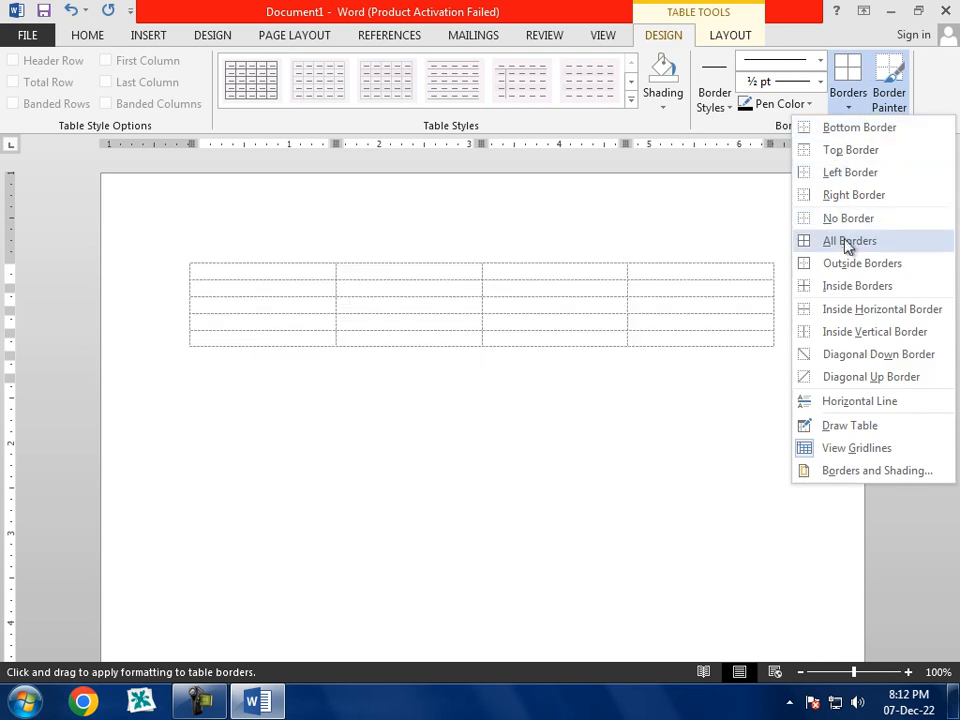
click(839, 241)
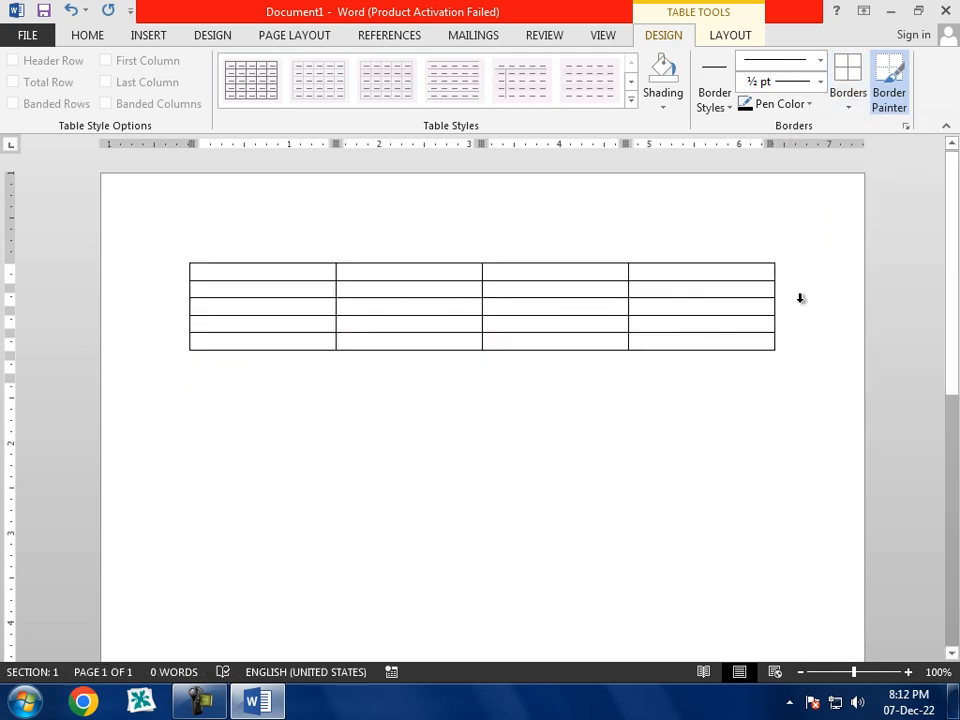
click(306, 396)
click(389, 328)
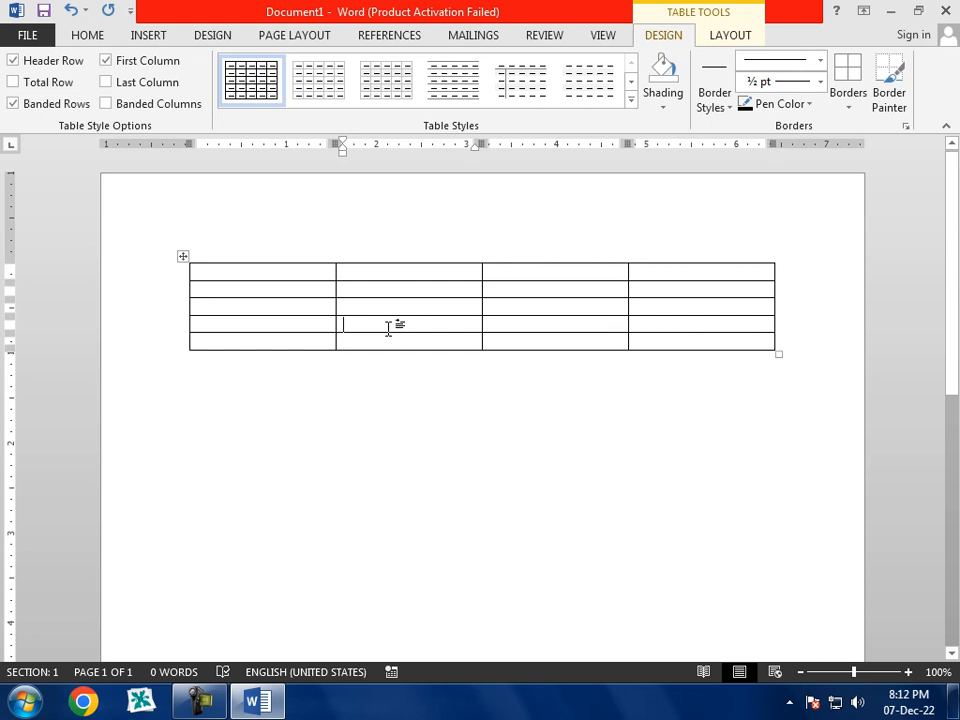
Step: Set the border pen to the orange double-line ½ pt theme border and turn border painting off
click(714, 95)
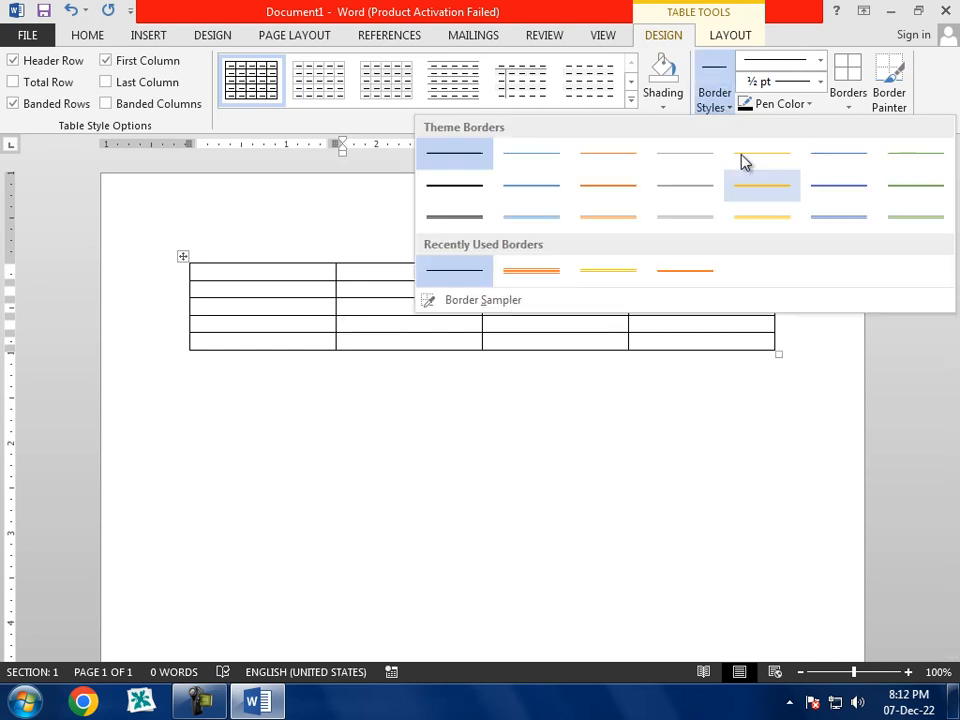
click(640, 214)
key(ctrl)
key(ctrl)
key(ctrl)
key(ctrl)
key(ctrl)
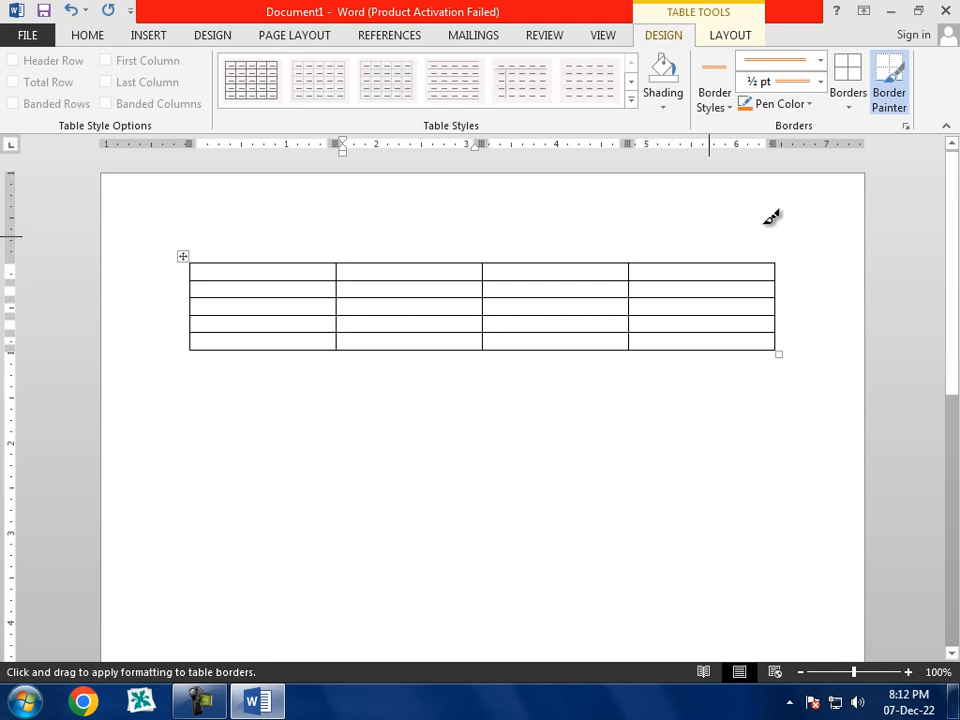
click(893, 108)
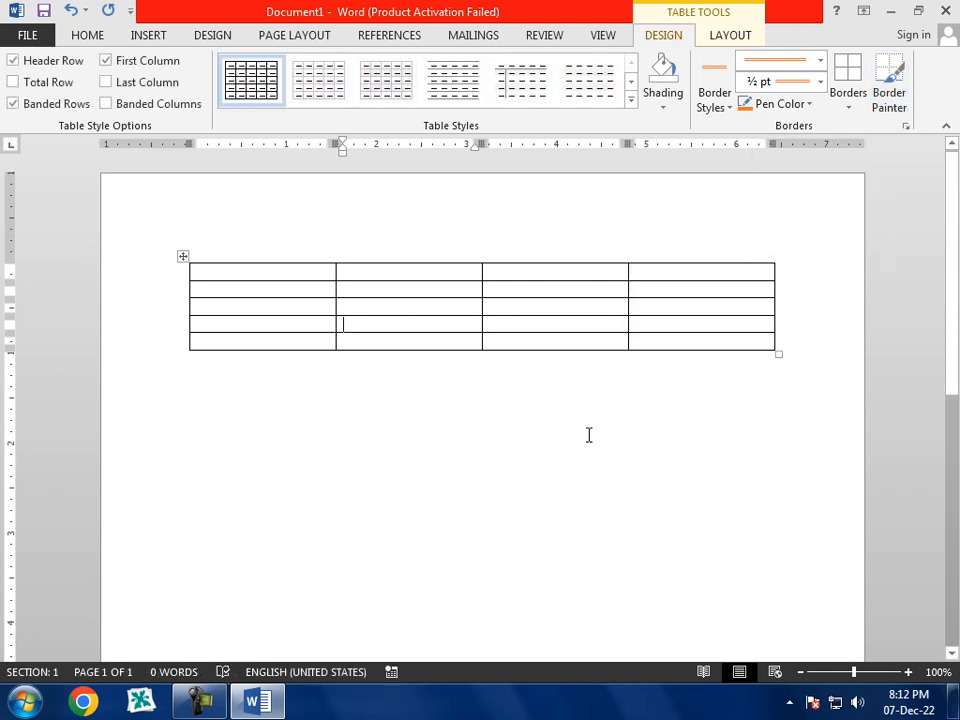
click(893, 103)
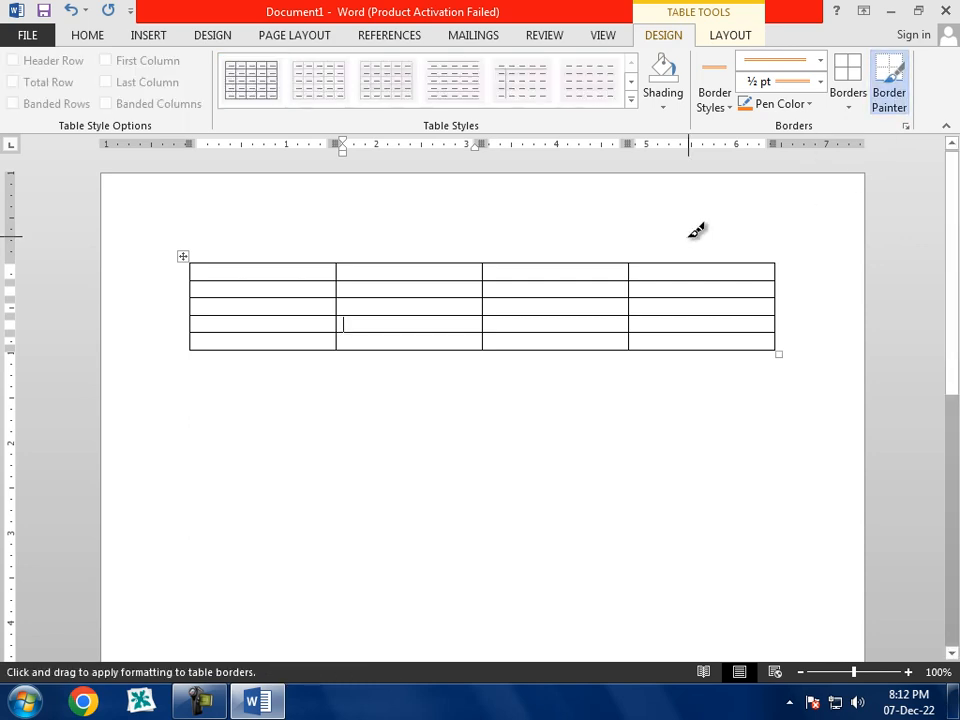
click(885, 95)
click(881, 101)
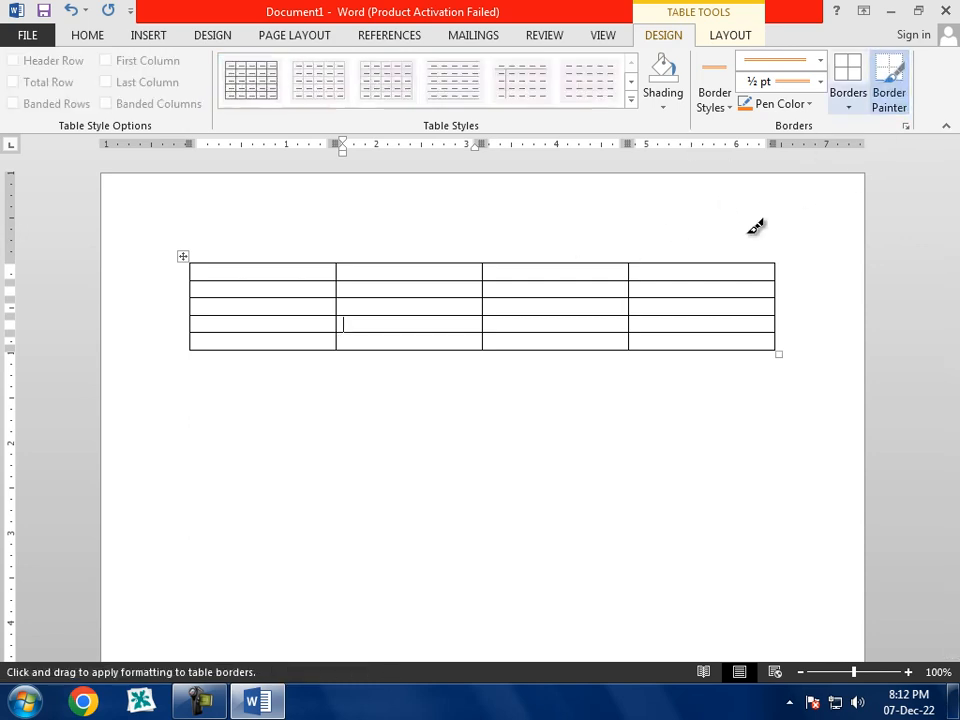
click(900, 106)
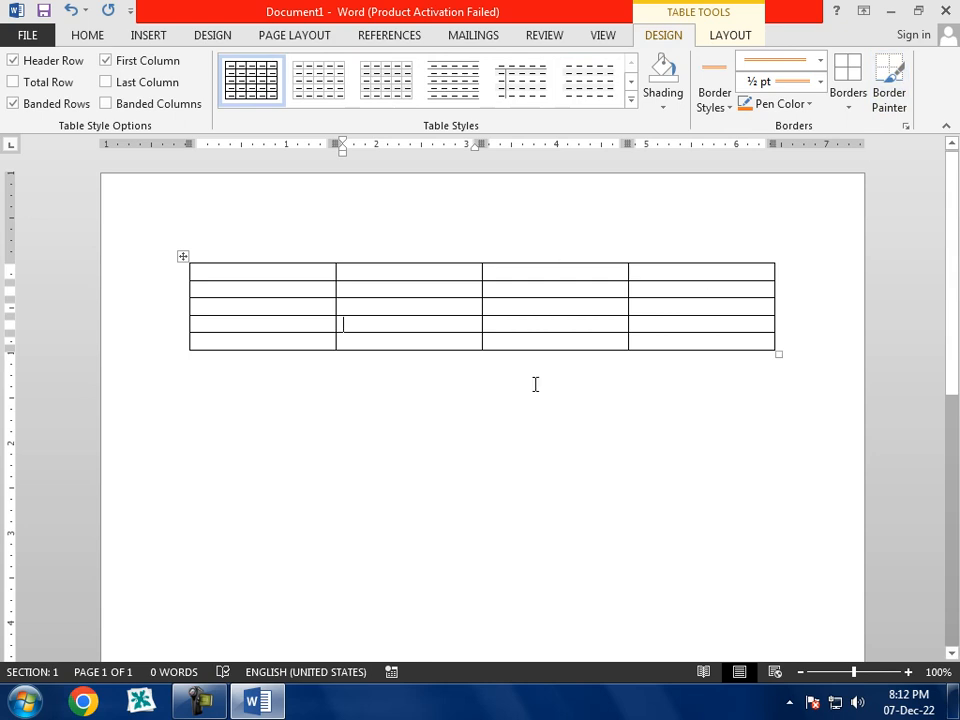
click(181, 261)
click(332, 388)
Step: Show the table layout options and use the Select command to select the cell in the third row, second column
click(352, 324)
click(738, 35)
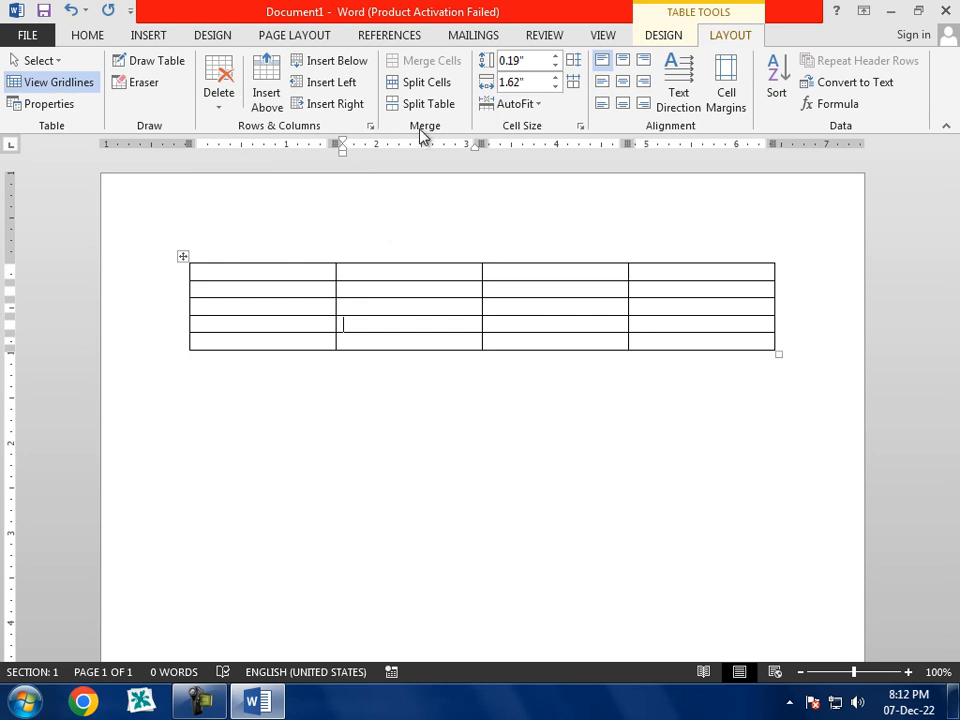
click(38, 60)
click(380, 322)
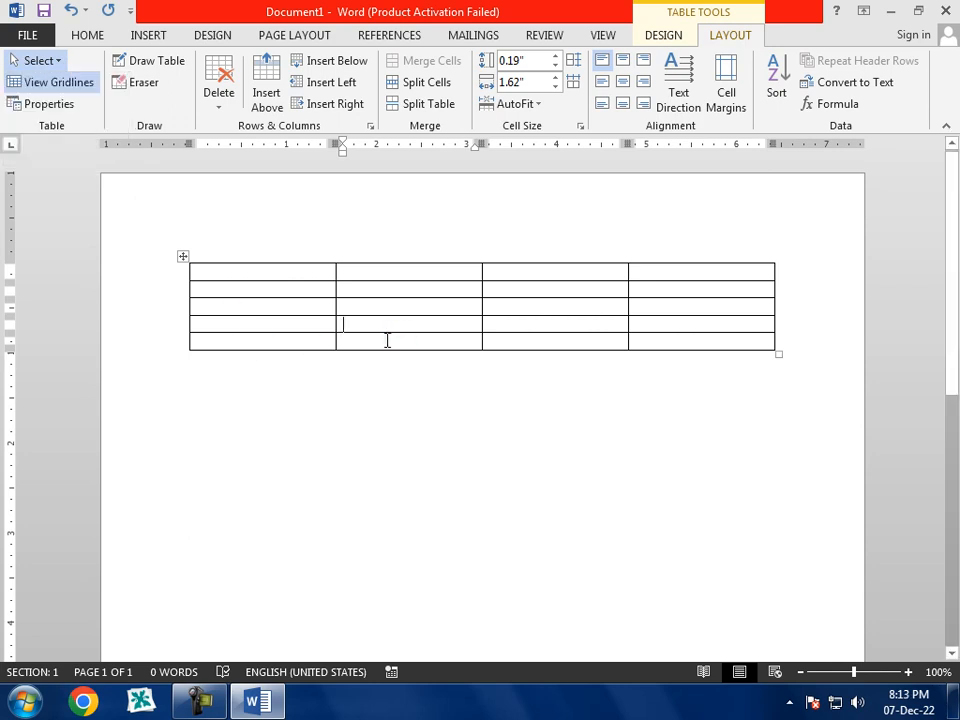
click(50, 60)
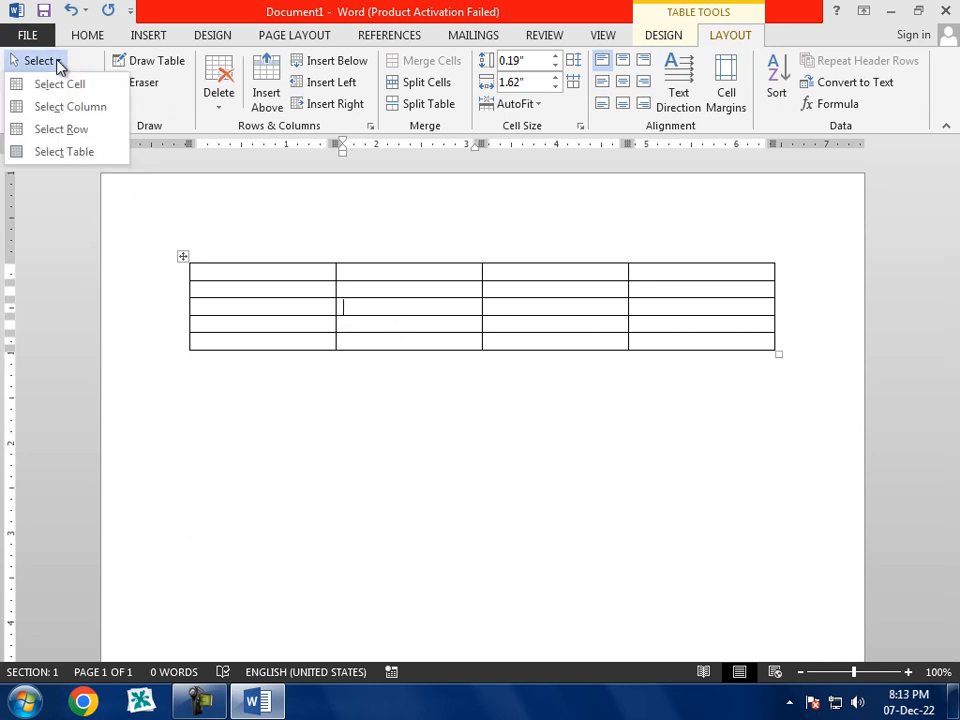
click(52, 86)
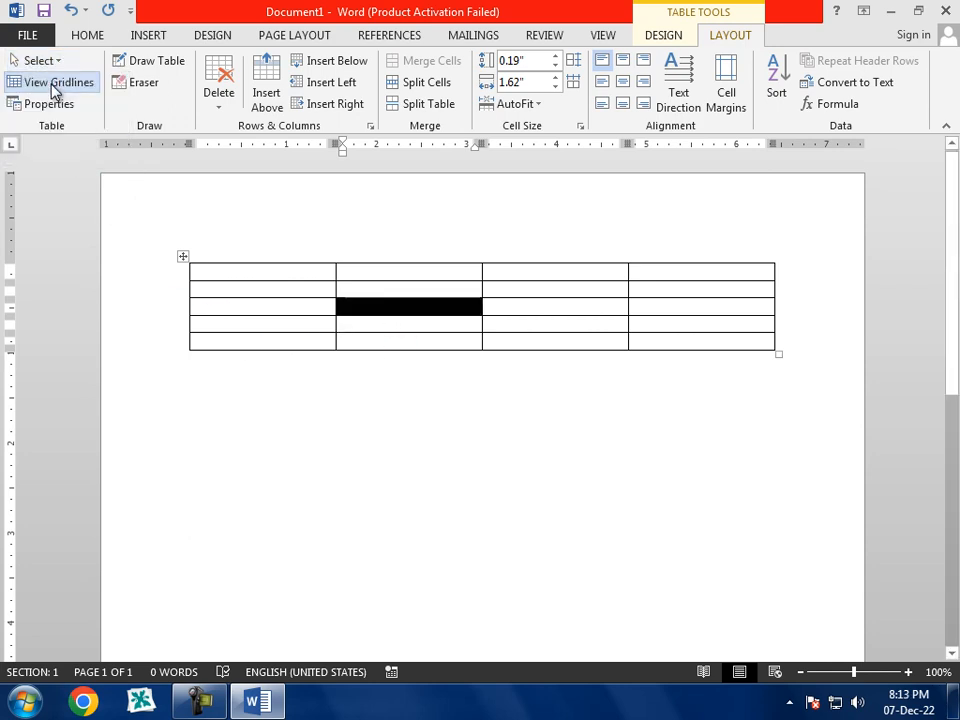
Step: Place the cursor in the table's first cell and select its whole column with the Select Column command
click(355, 340)
click(245, 268)
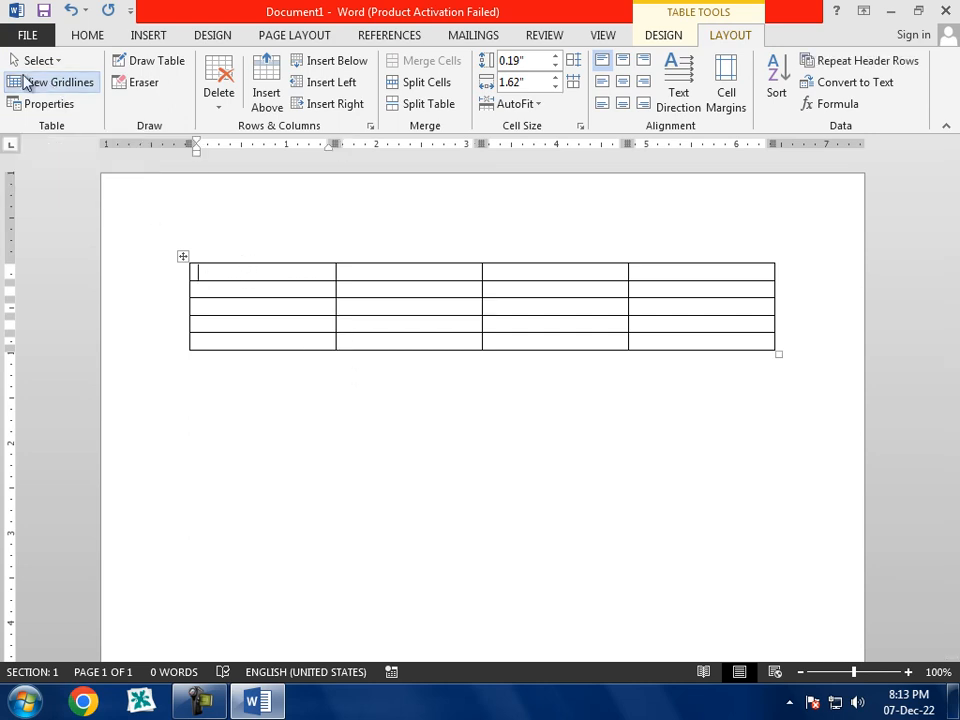
click(53, 62)
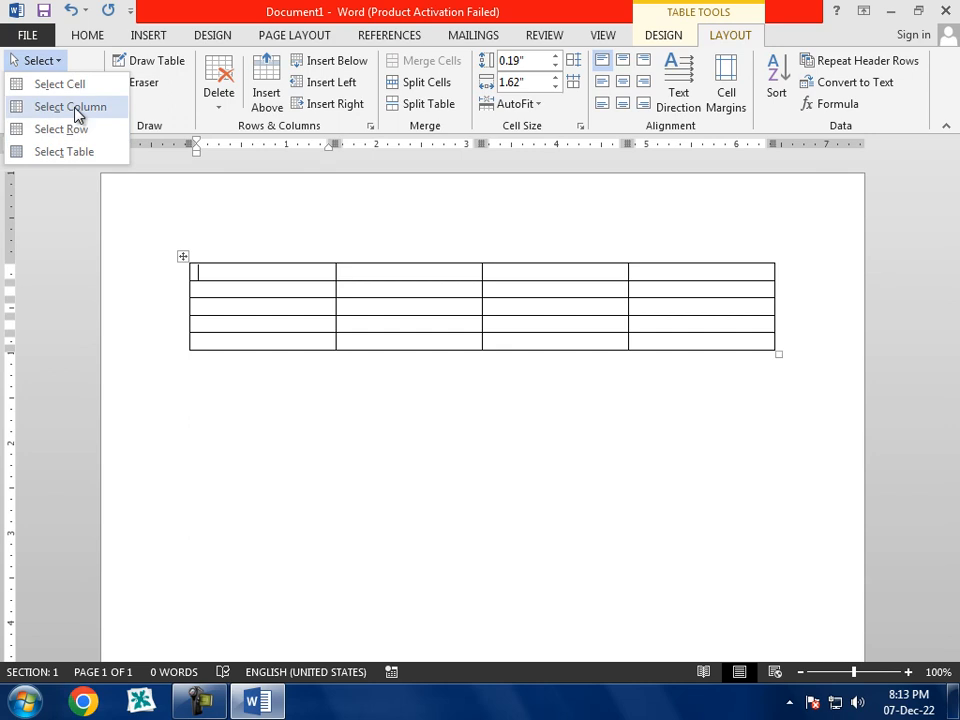
click(75, 105)
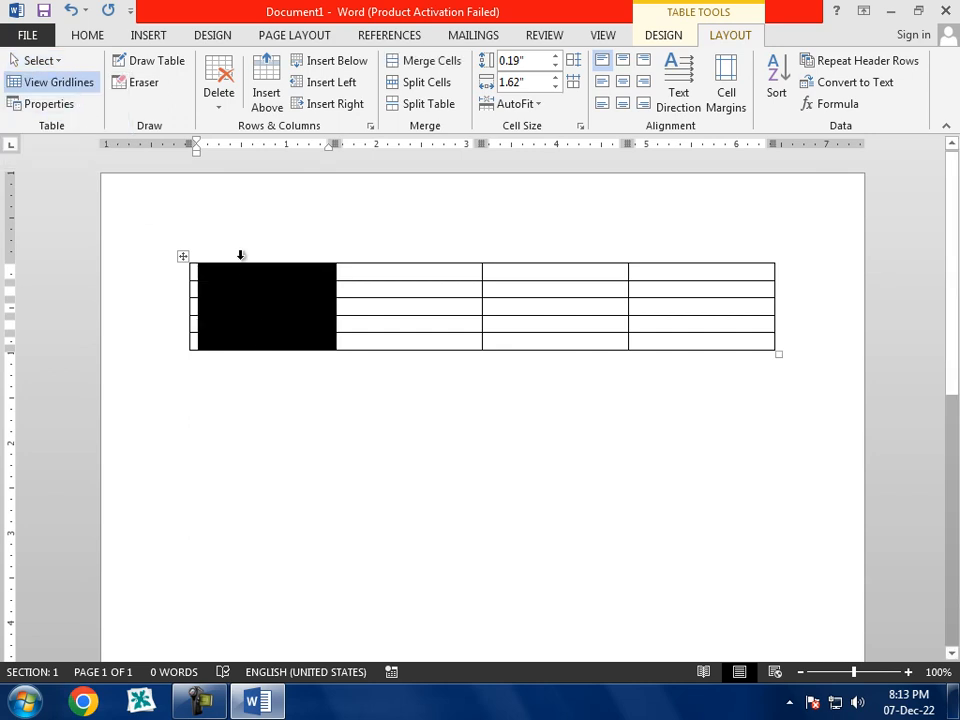
Step: Place the cursor back in the first cell and select the table's first row with the Select Row command
click(240, 272)
click(57, 62)
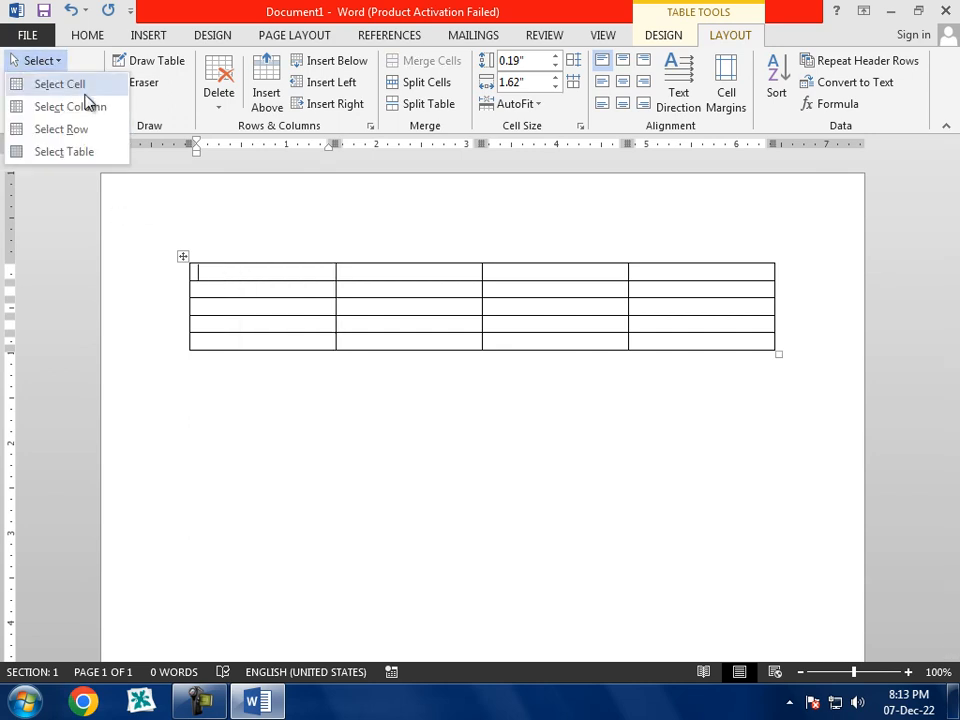
click(62, 129)
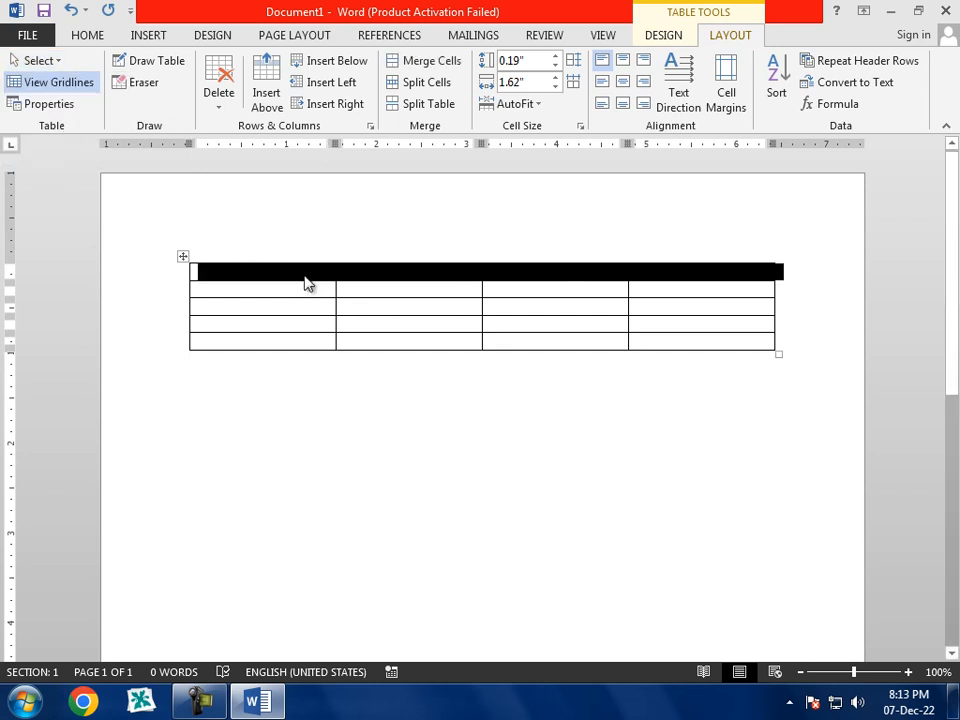
Step: Select the entire table from its first cell with the Select Table command, and clear the selection
click(255, 262)
click(255, 280)
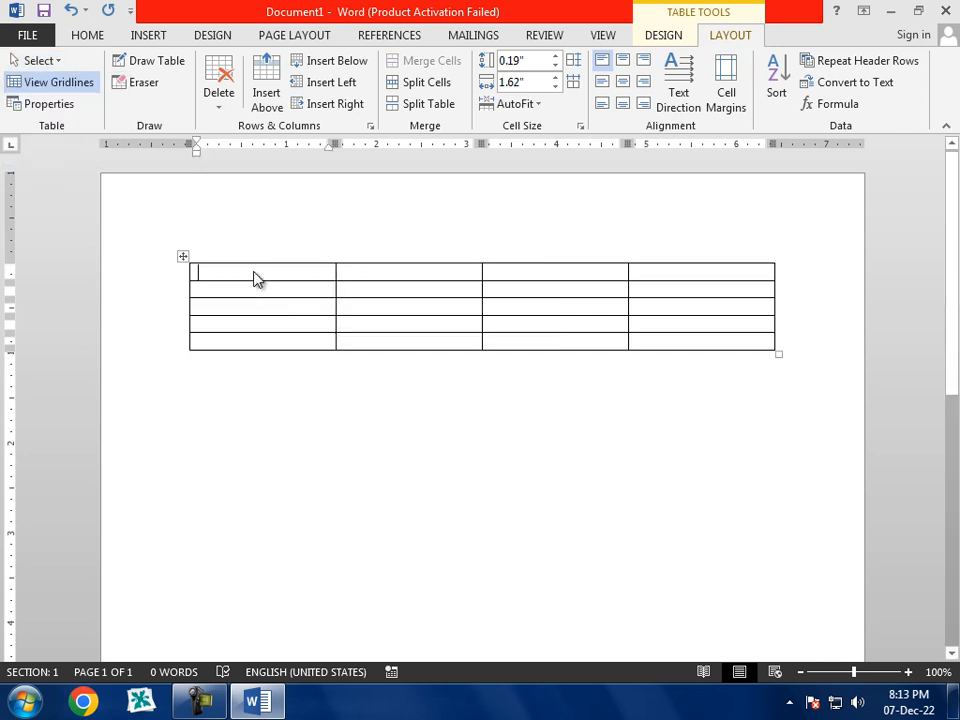
click(40, 60)
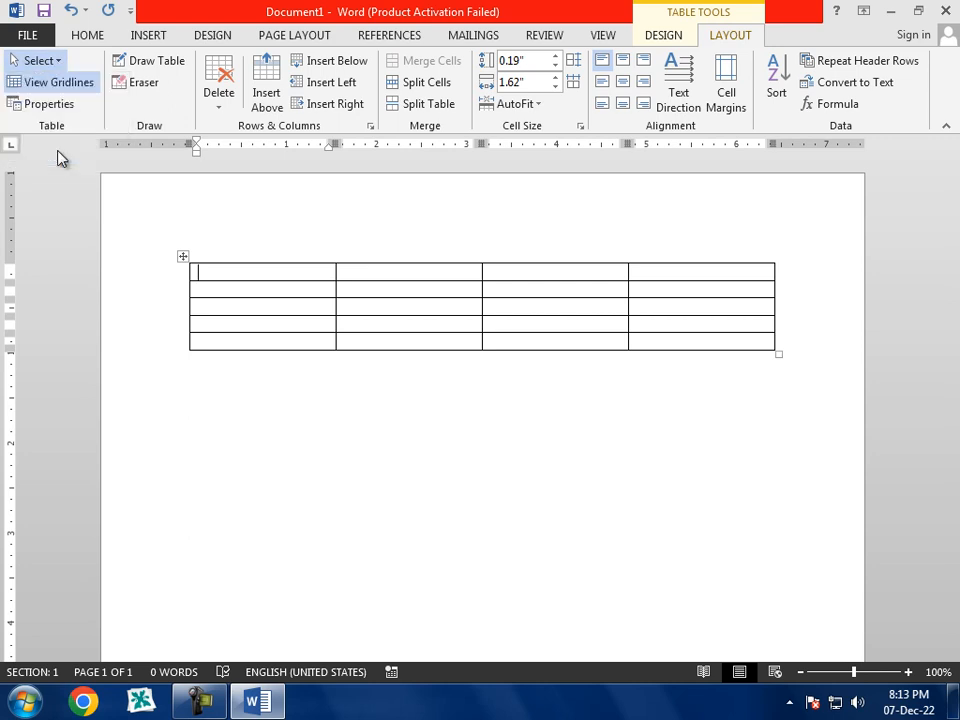
click(62, 153)
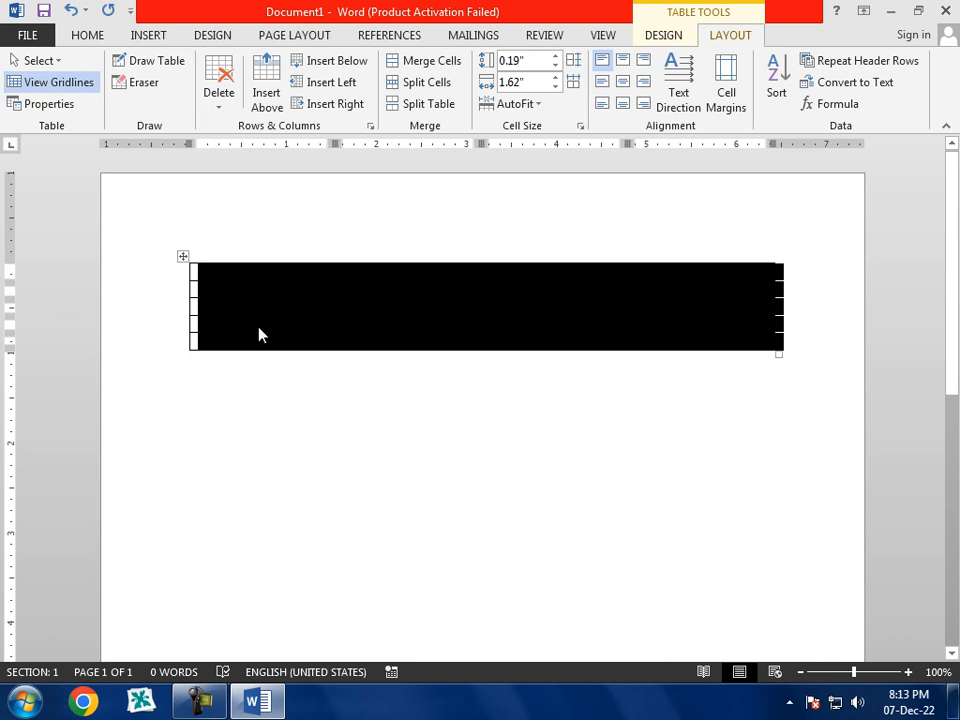
click(225, 338)
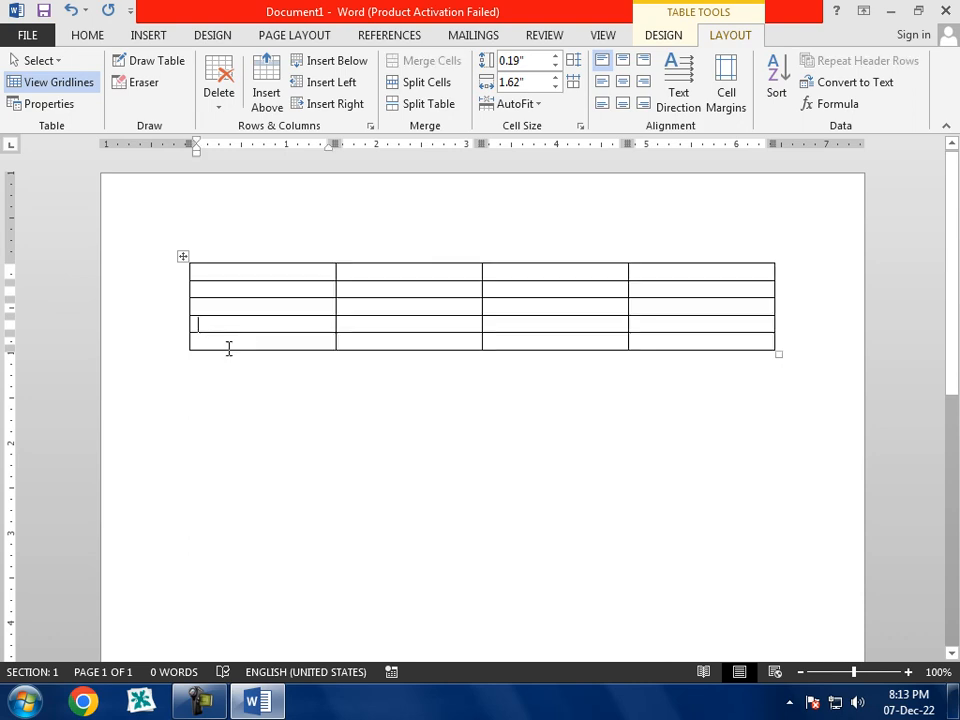
Step: Remove all borders from the whole table with the No Border option and deselect it
click(66, 88)
click(183, 256)
click(664, 38)
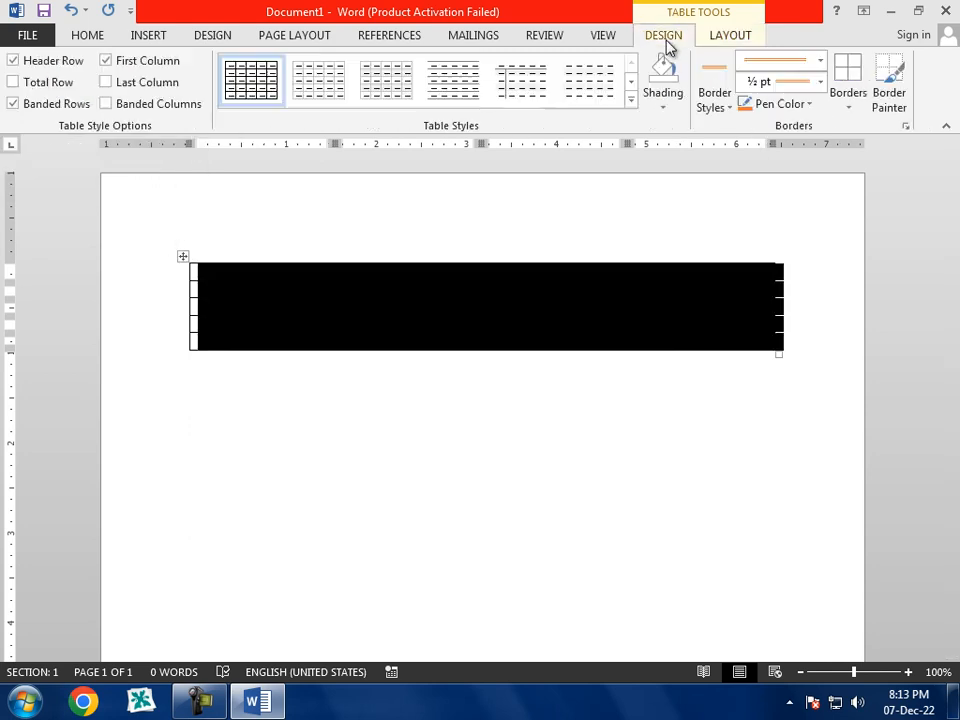
click(845, 104)
click(834, 220)
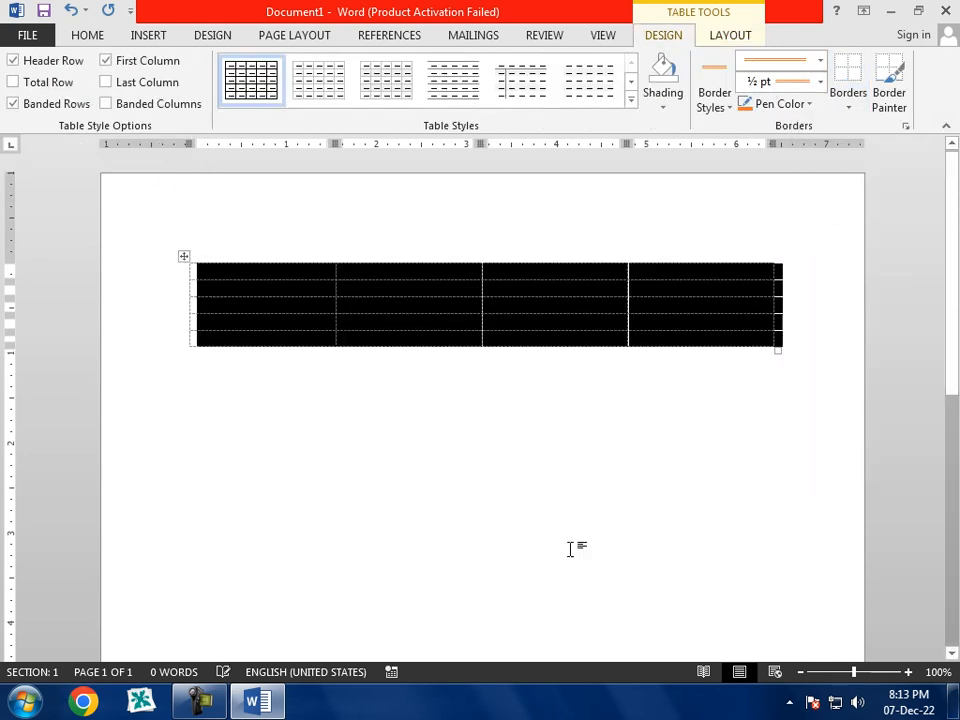
click(528, 520)
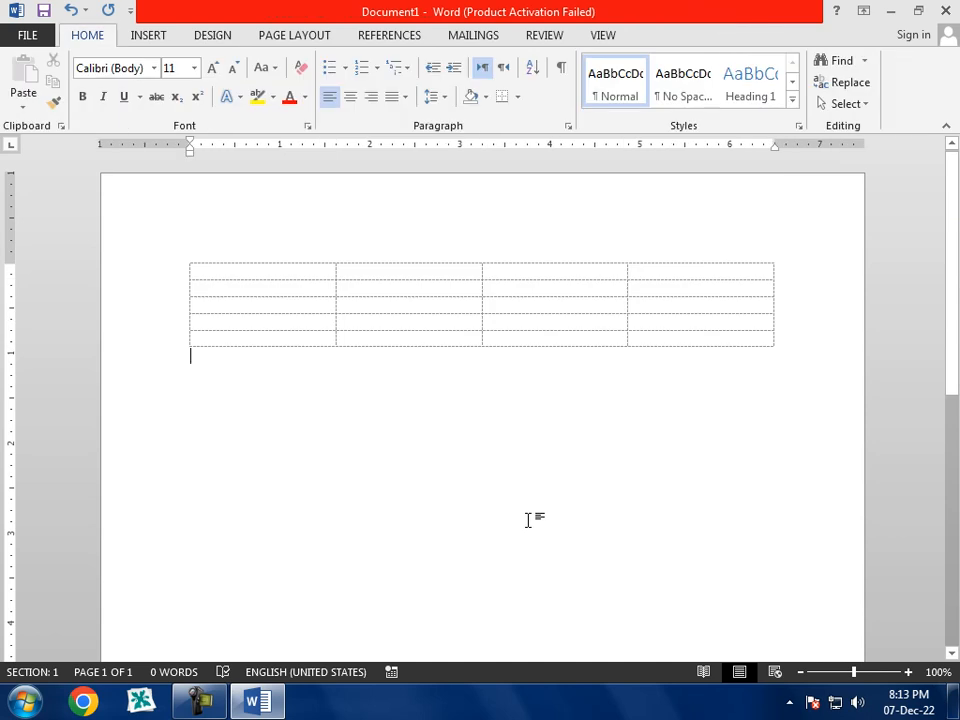
Step: Turn on the screen magnifier and open the print preview to examine how the borderless table prints
click(304, 305)
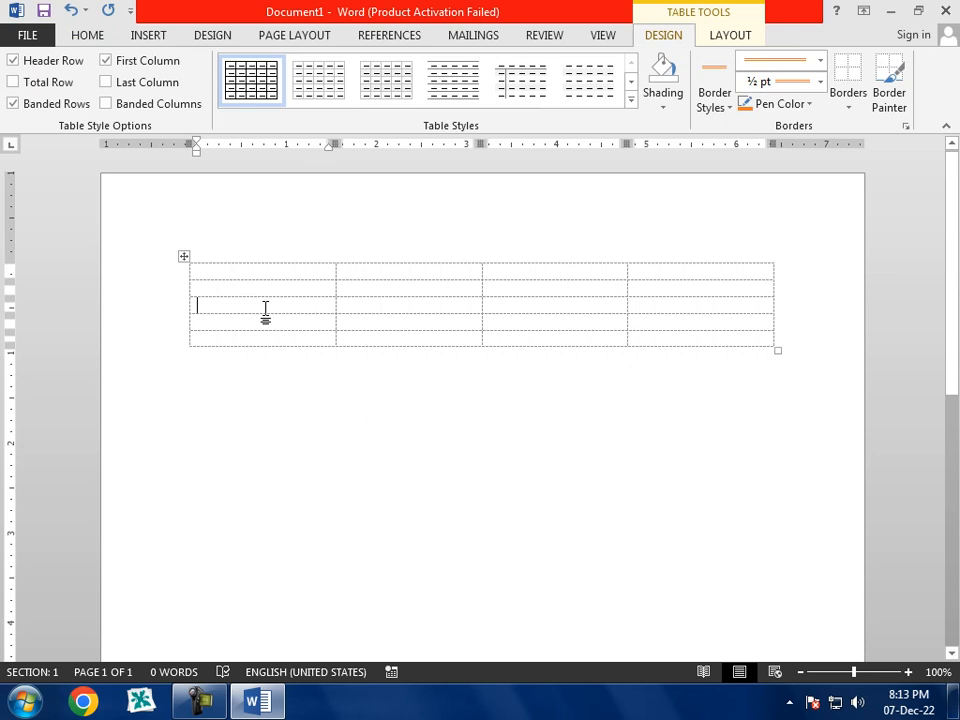
key(super+plus)
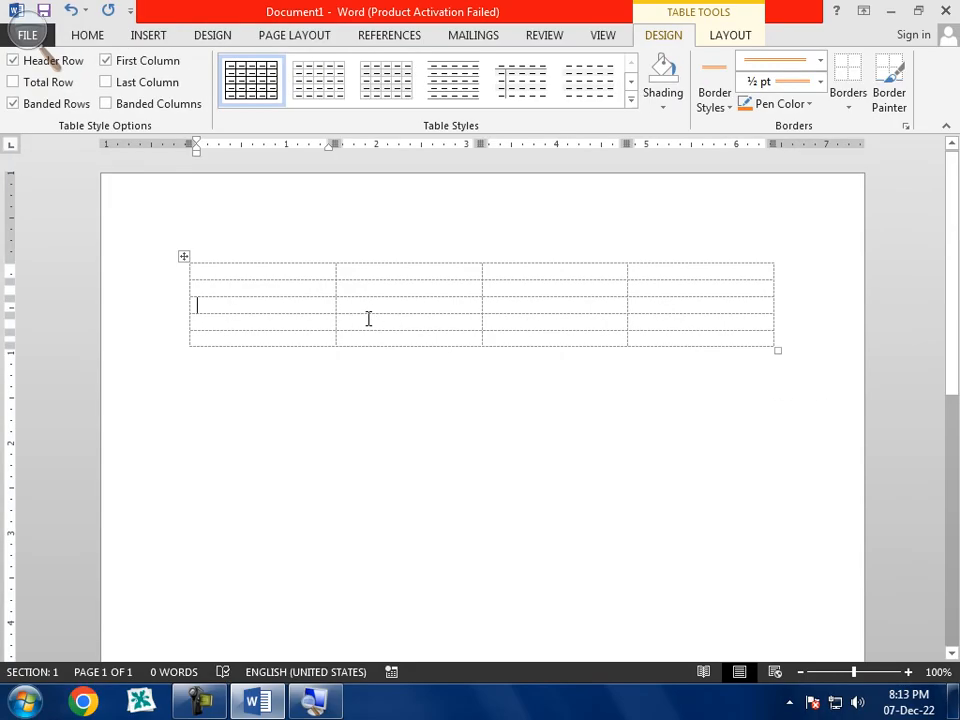
key(ctrl+p)
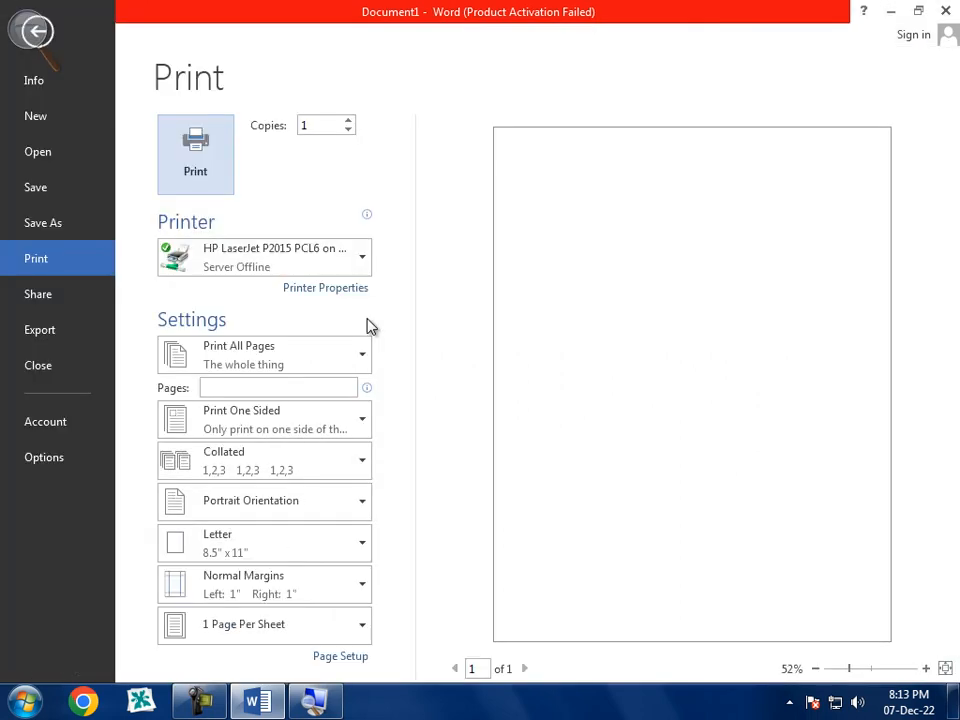
Step: Close the print preview, hide the borderless table's gridlines, and show them again
key(Escape)
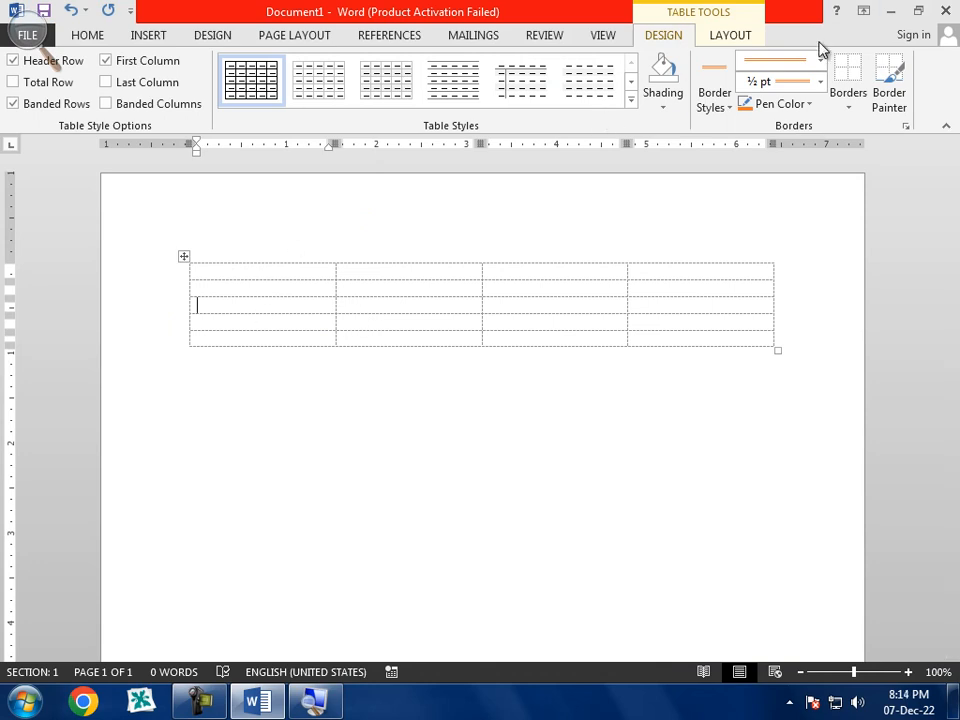
click(720, 38)
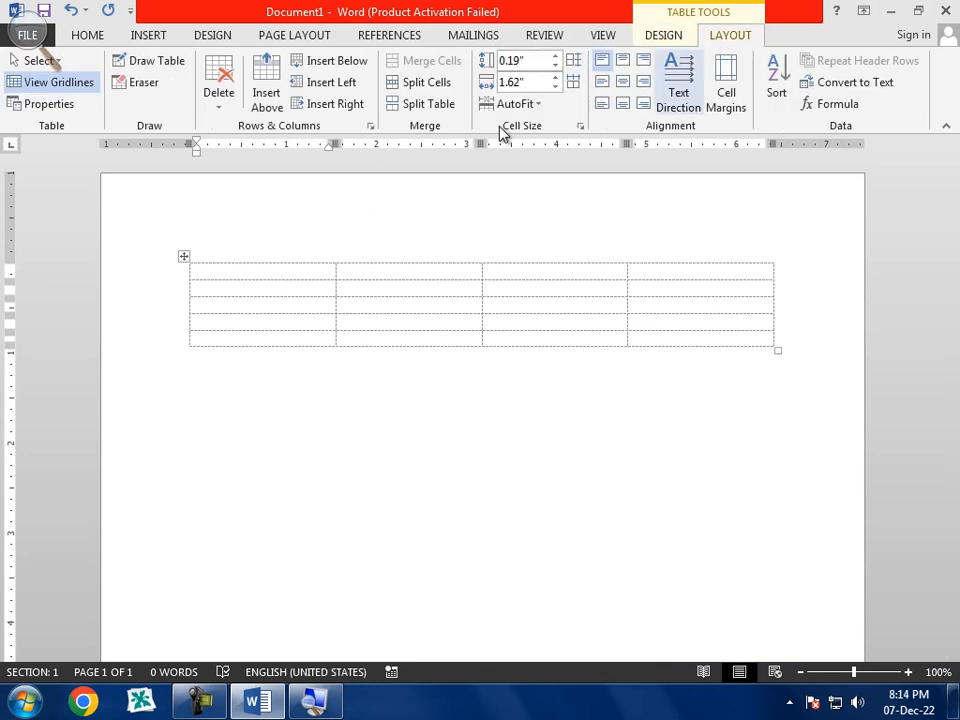
click(57, 86)
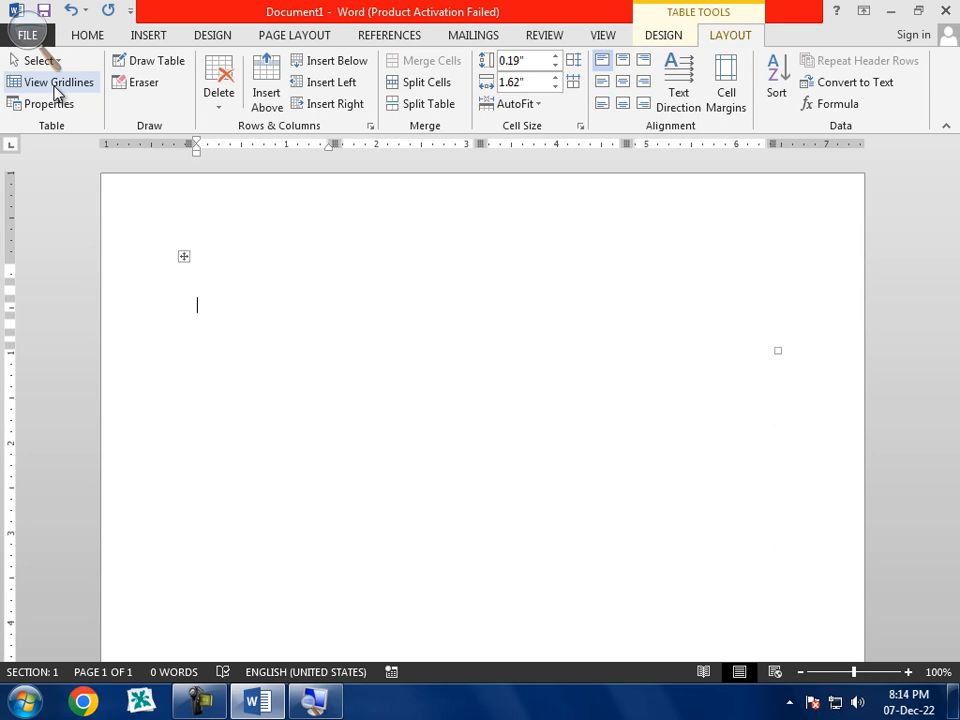
click(57, 85)
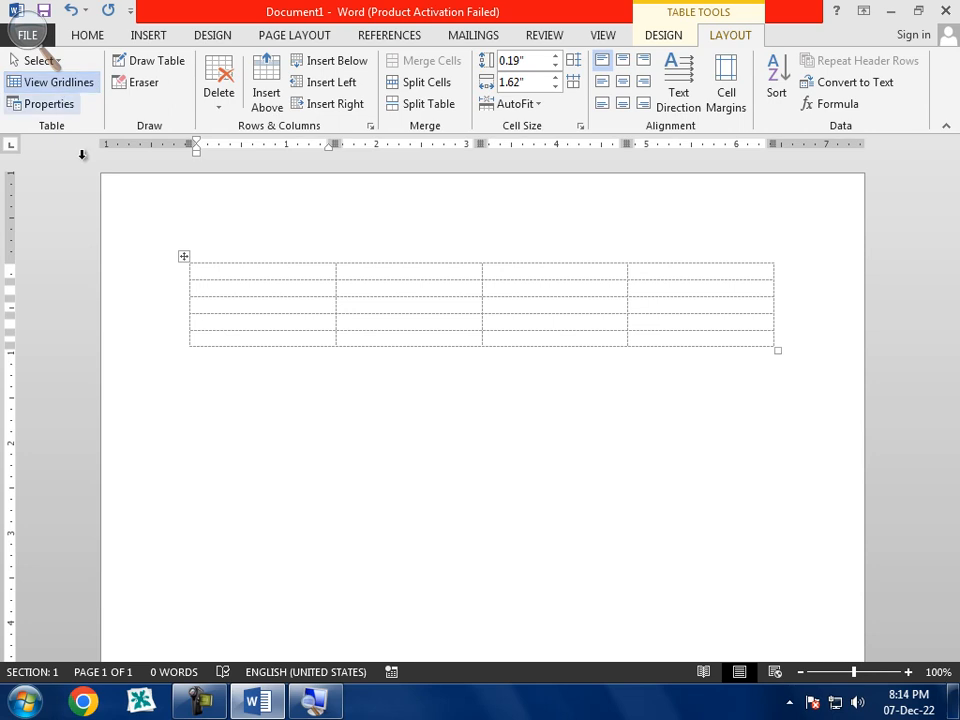
Step: Apply All Borders to the whole table with the black single solid line, ½ pt border style, and deselect it
click(184, 256)
click(663, 35)
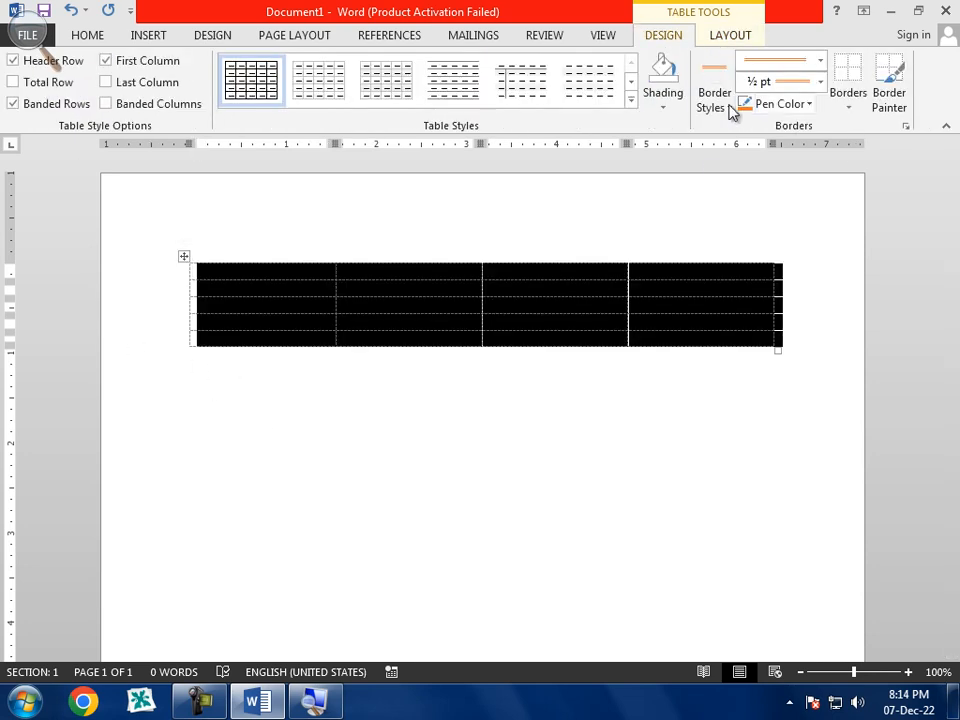
click(714, 98)
click(488, 158)
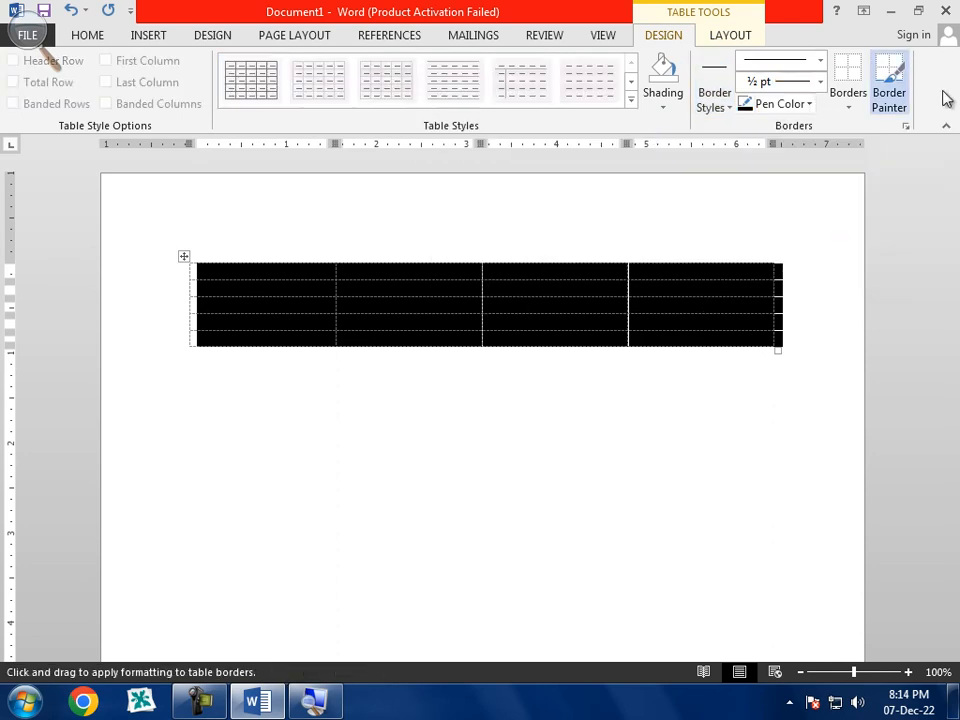
click(847, 106)
click(840, 240)
click(435, 378)
click(373, 312)
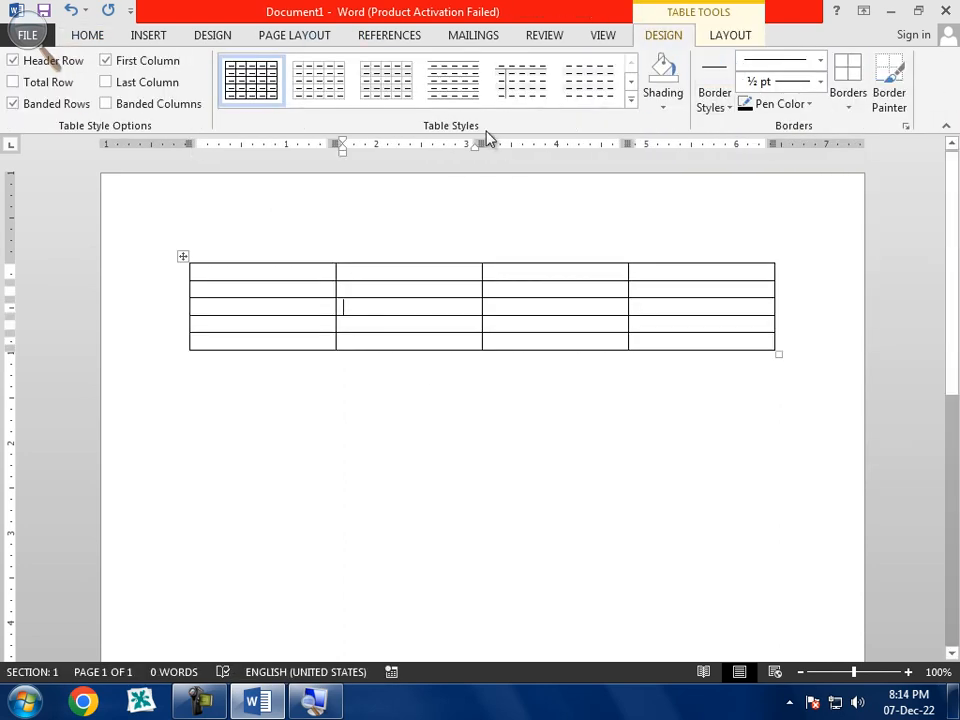
Step: Bring up the Magnifier window and minimize it, with the table's layout options open
click(730, 40)
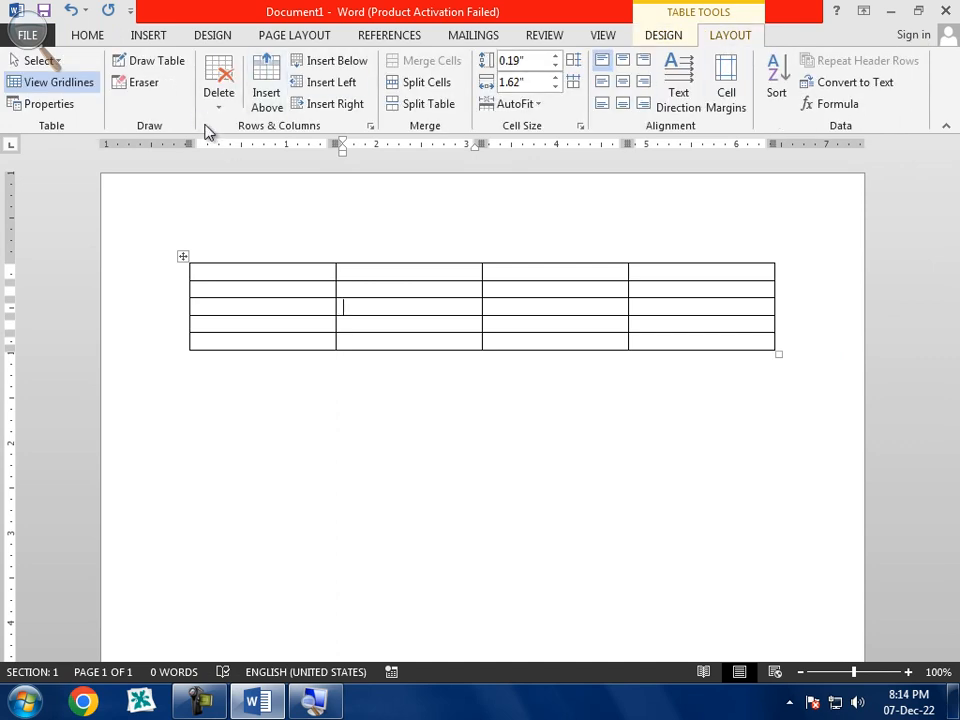
click(30, 33)
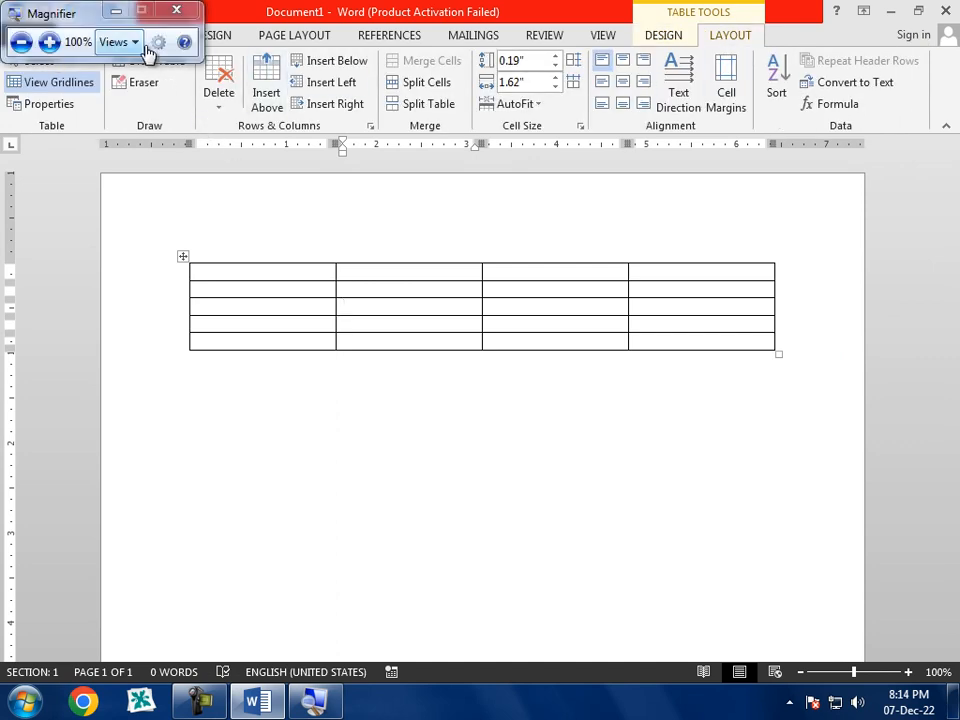
click(113, 12)
Step: Try giving the table the alt text title "Salary" and description "This table is about salary do not change any value"
click(45, 105)
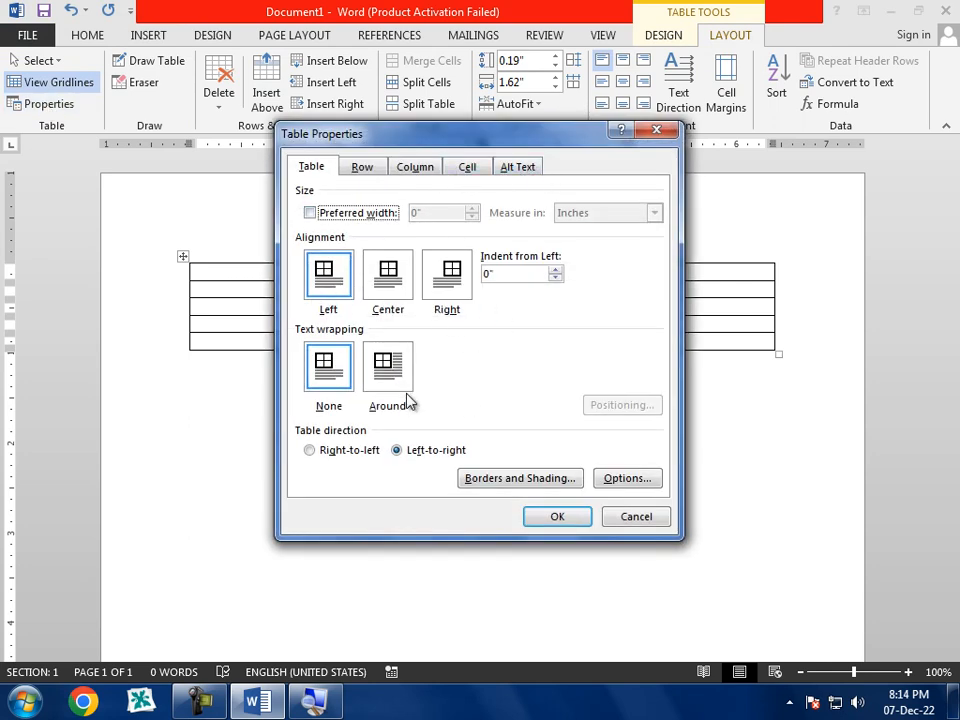
click(515, 170)
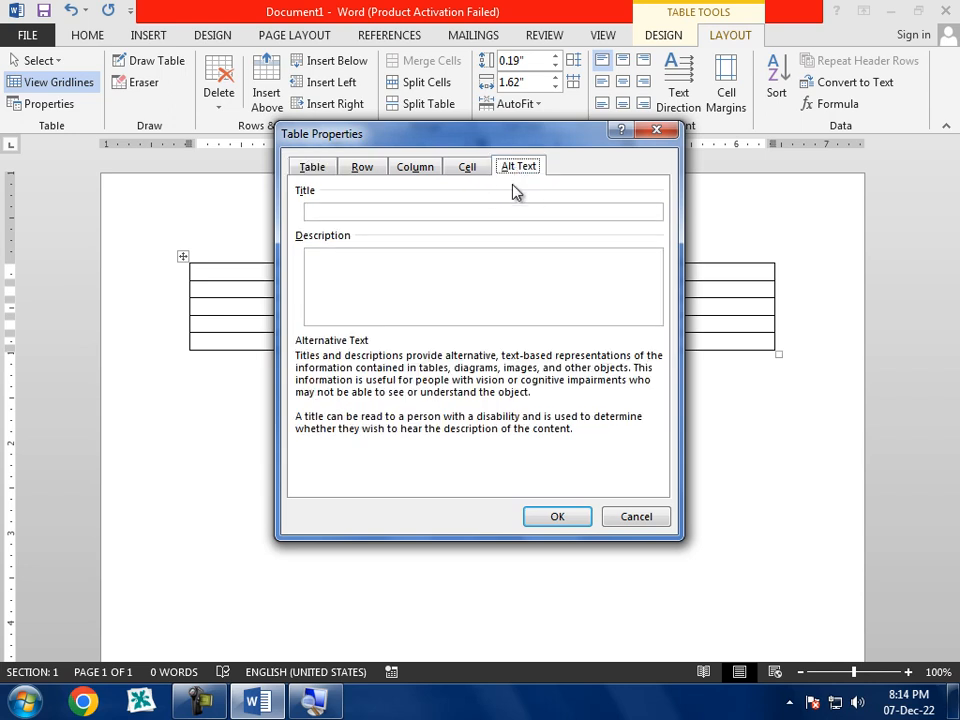
drag(459, 139, 443, 383)
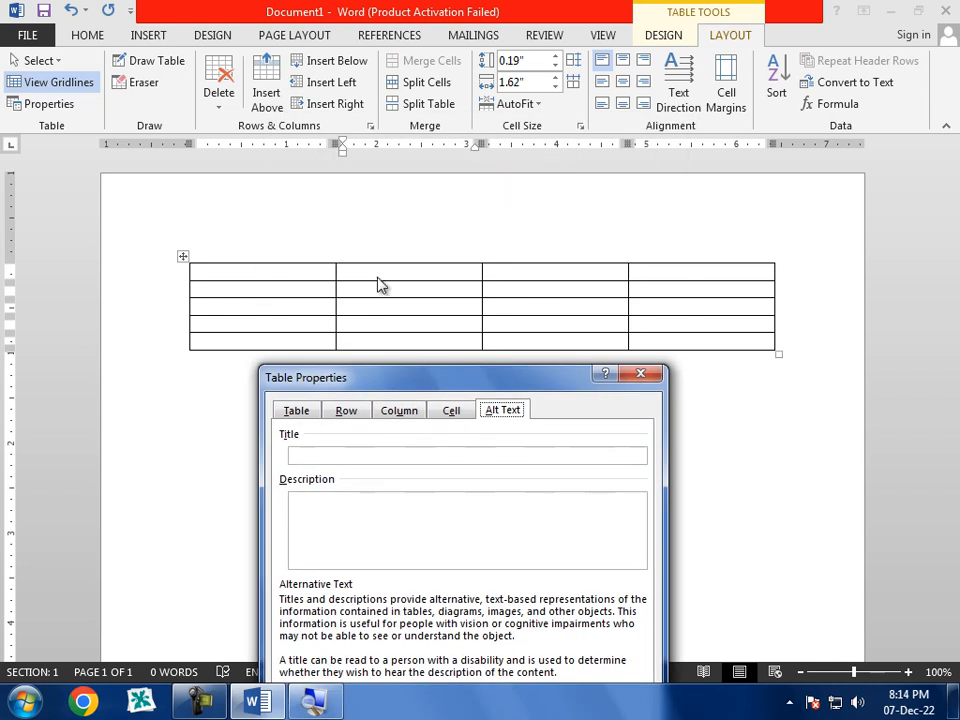
click(360, 457)
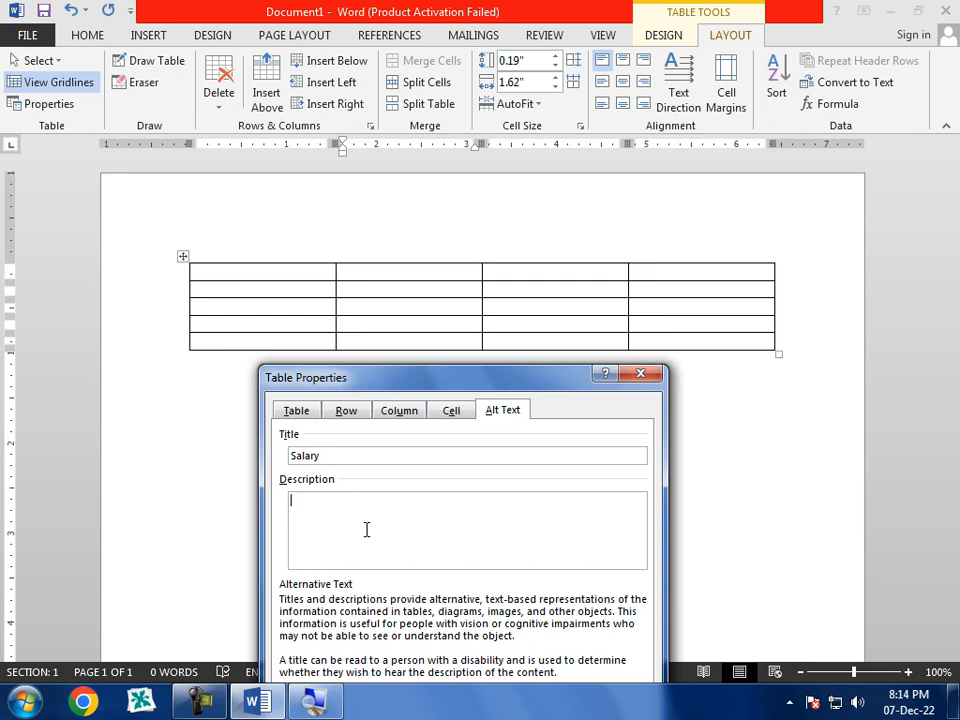
text(T)
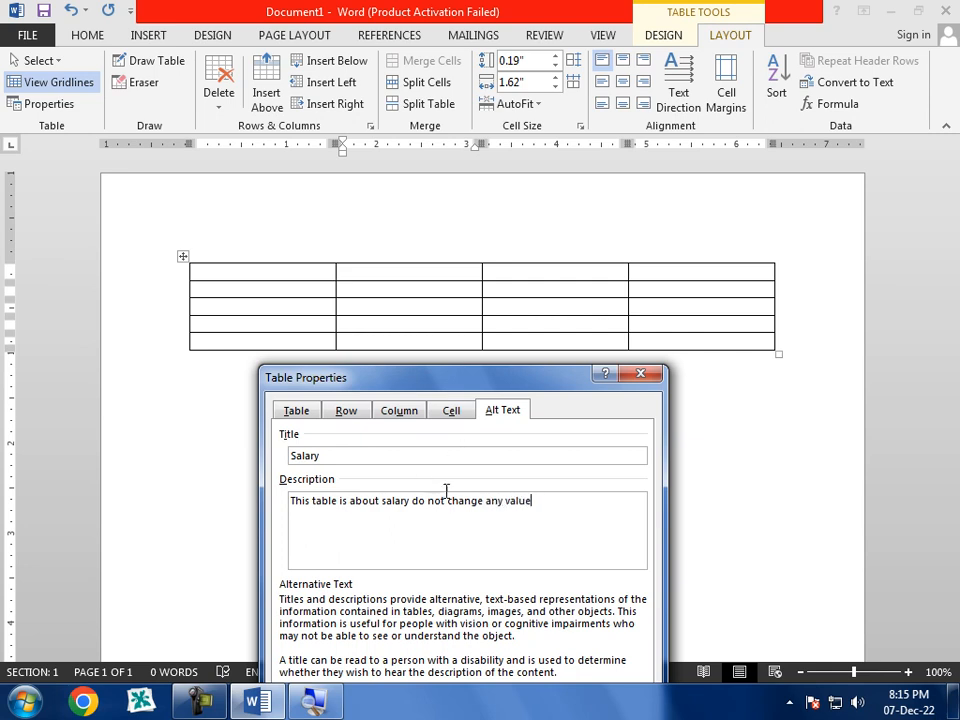
click(641, 374)
click(602, 459)
click(285, 292)
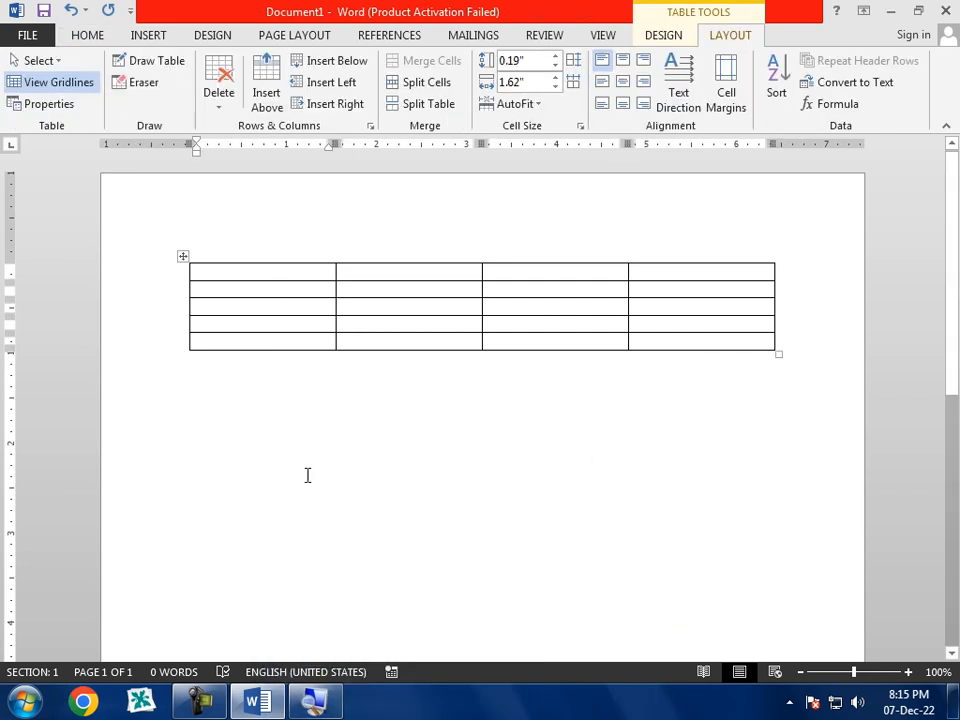
Step: Set the table's alt text title to "computer" and its description to "sldakjflkasdjflkasdjflkjasdlkfjalsk"
click(45, 105)
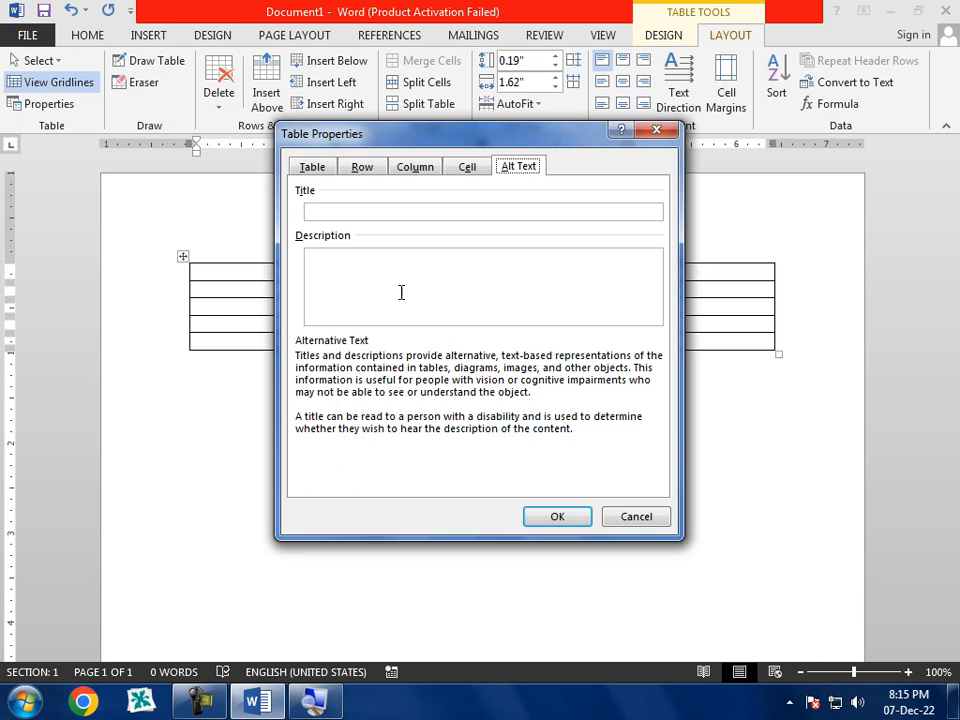
click(356, 213)
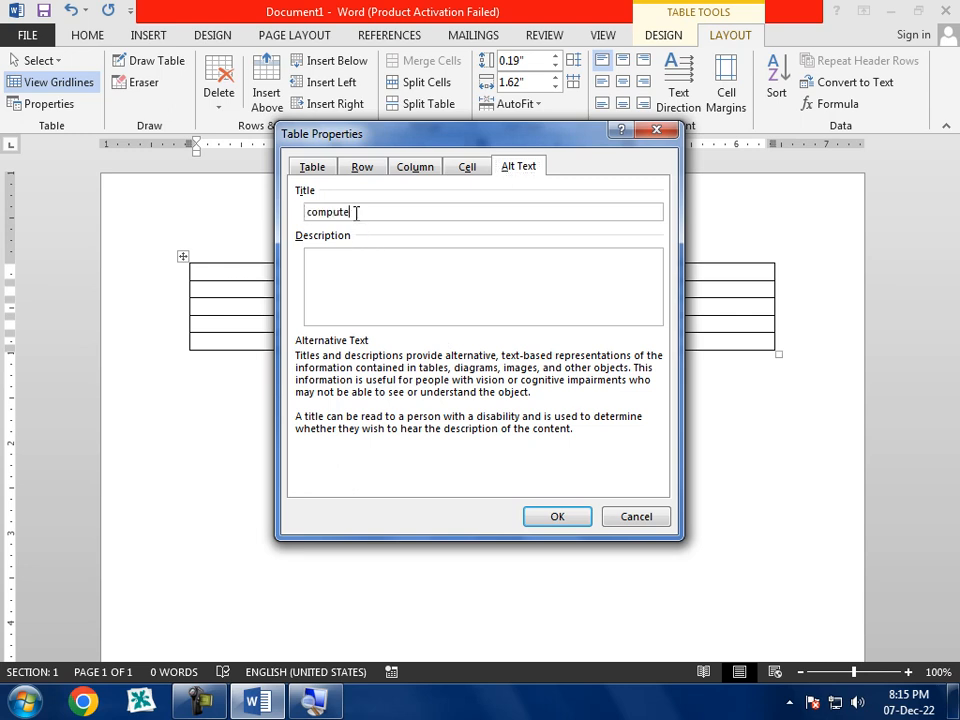
text(sldakjflkasdjflkasdjflkjasdlkfjalsk)
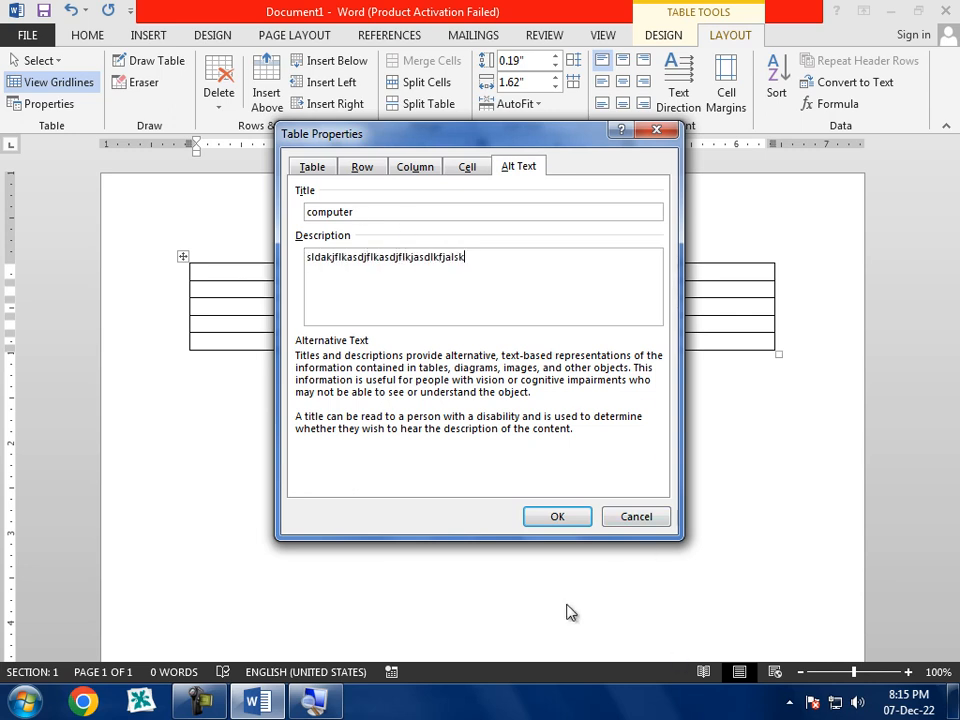
click(557, 517)
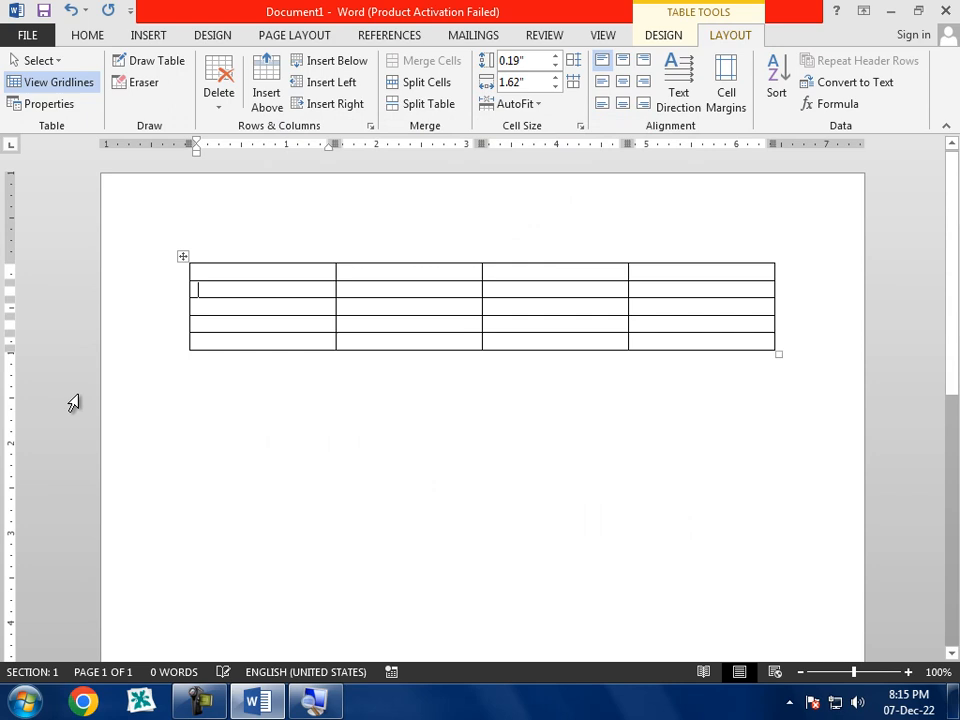
Step: Try clearing the table's alt text description, cancel the change, and reopen the alt text to check it
click(36, 105)
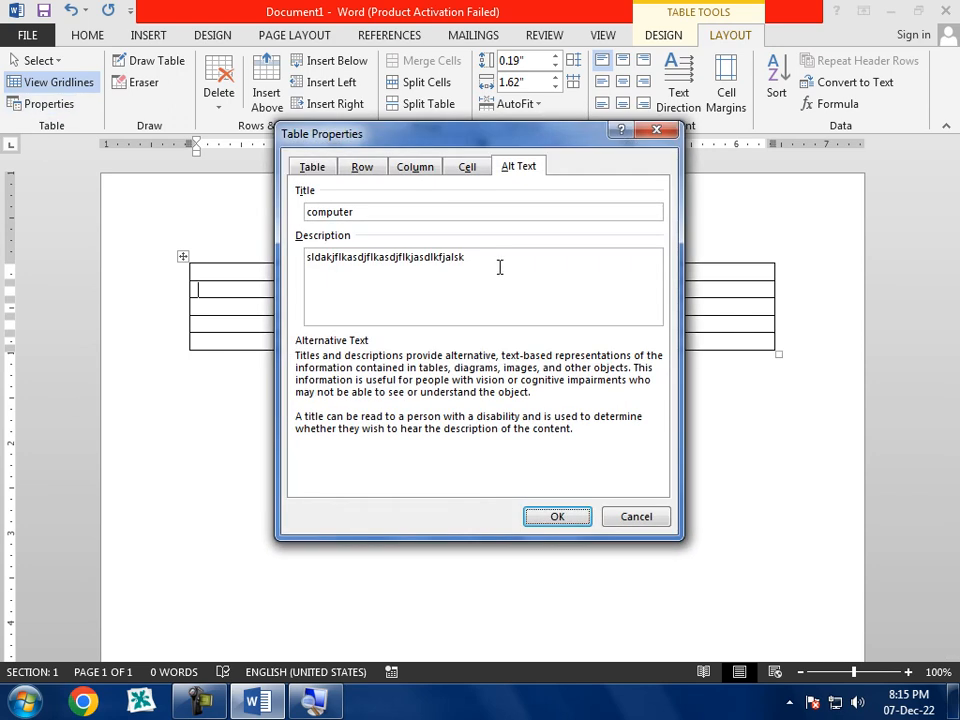
drag(500, 268, 210, 177)
click(404, 298)
drag(478, 267, 264, 257)
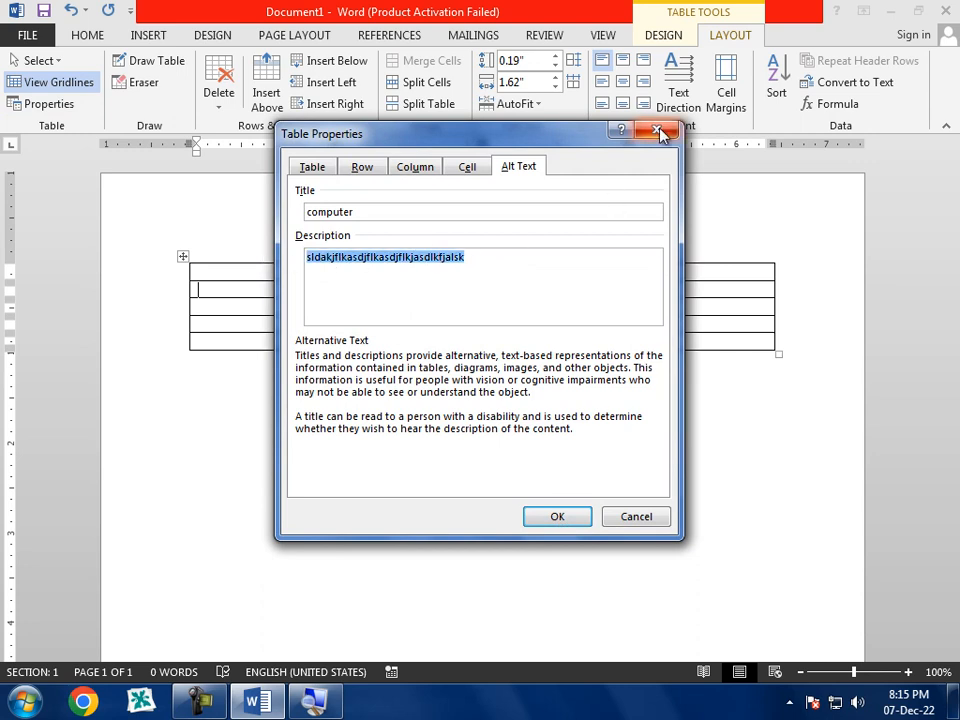
key(Delete)
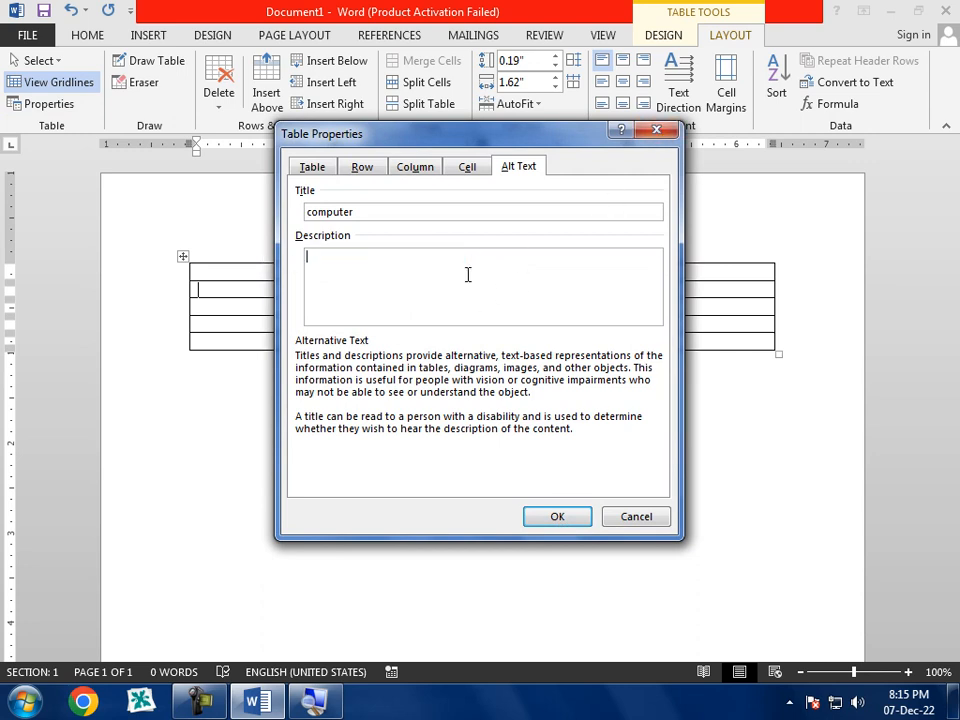
click(638, 517)
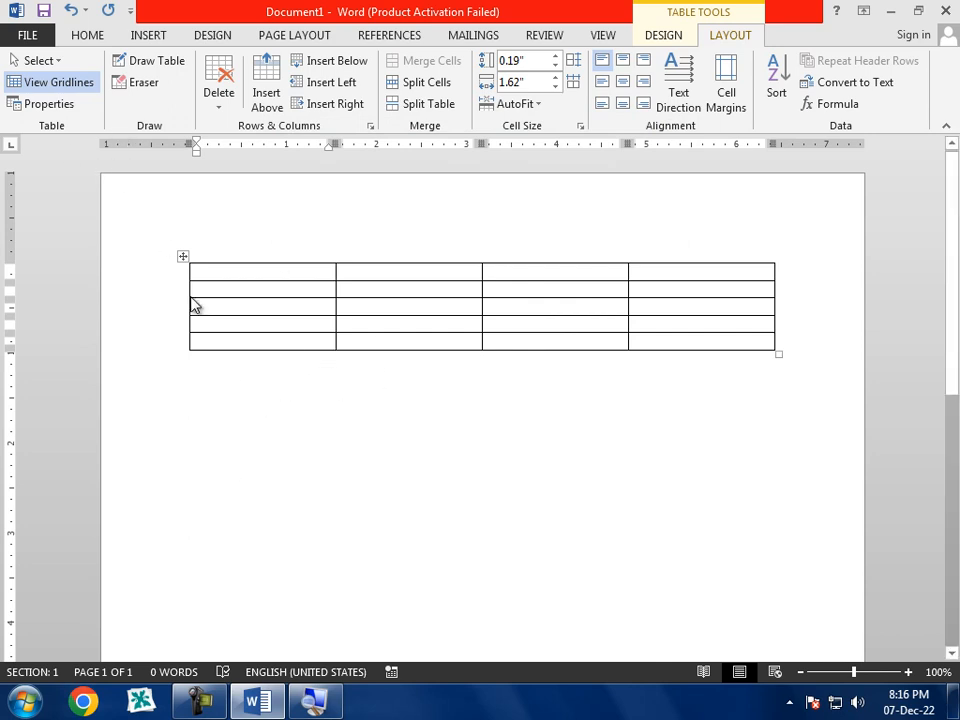
click(42, 108)
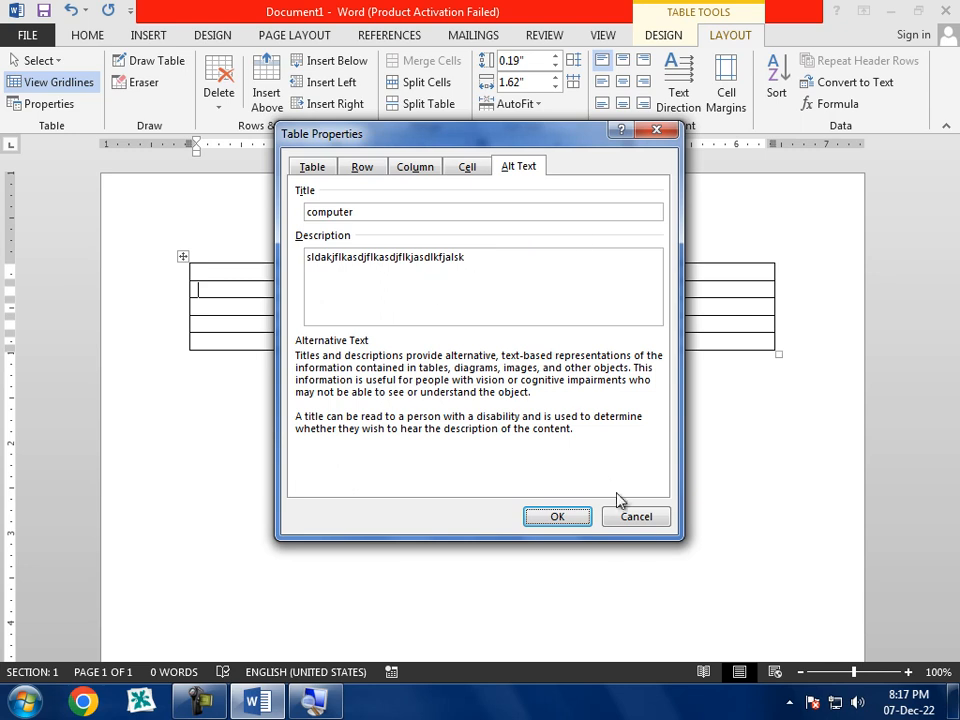
click(636, 518)
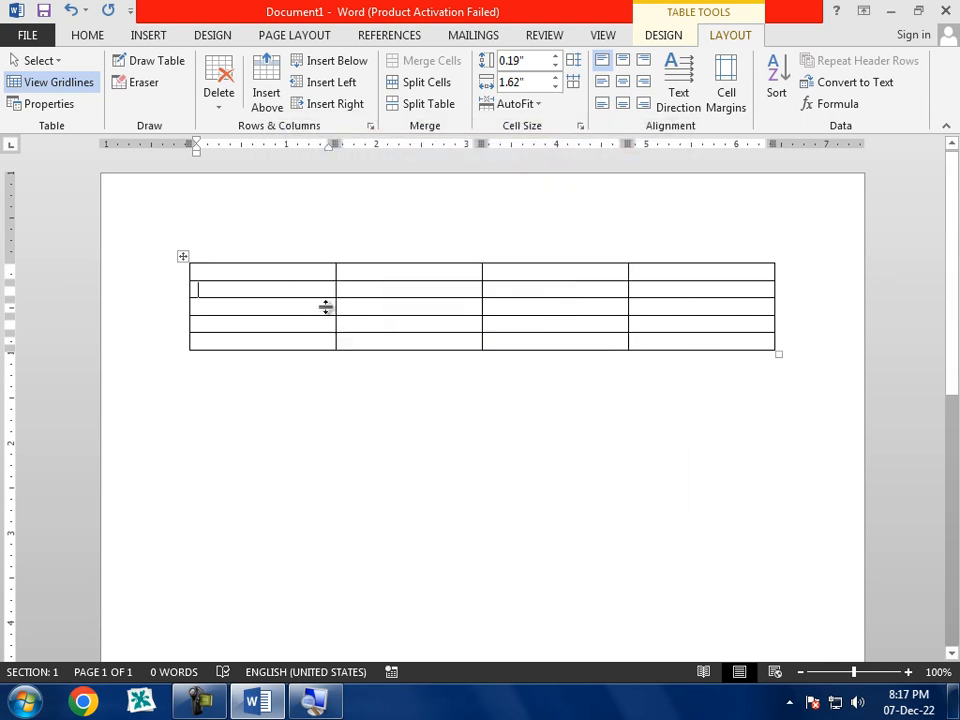
Step: Delete the entire table, undo the deletion, and deselect the table
click(182, 257)
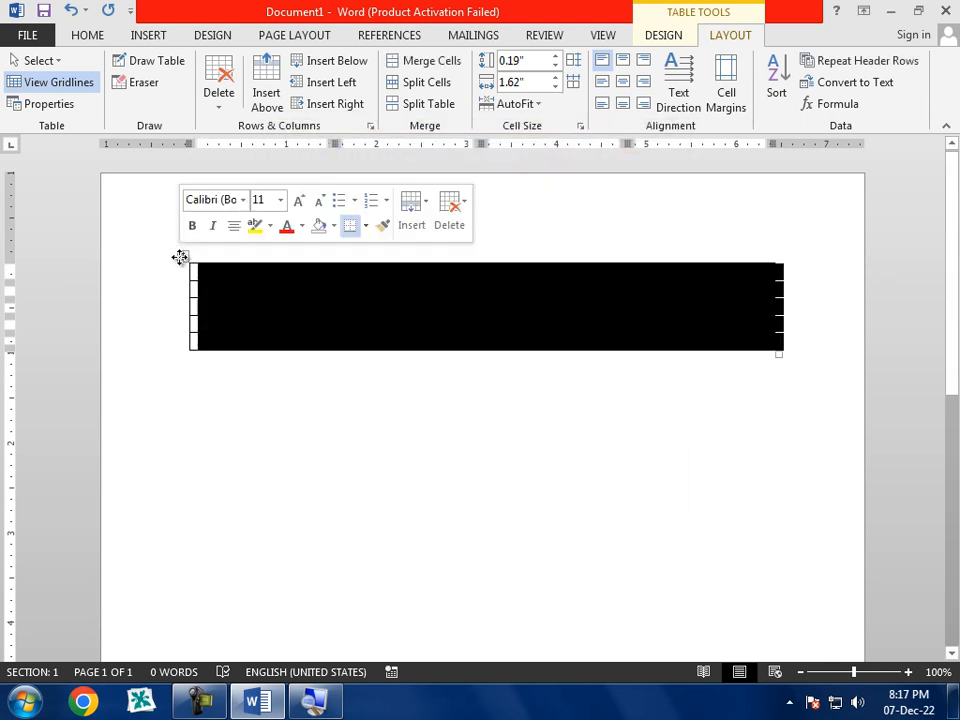
key(BackSpace)
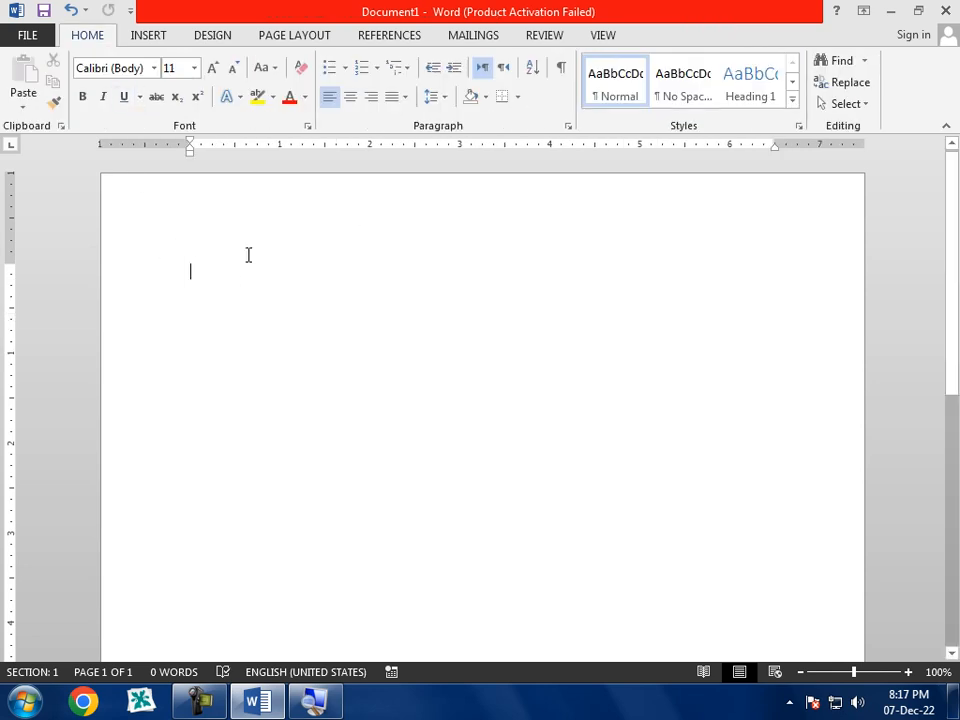
key(ctrl+z)
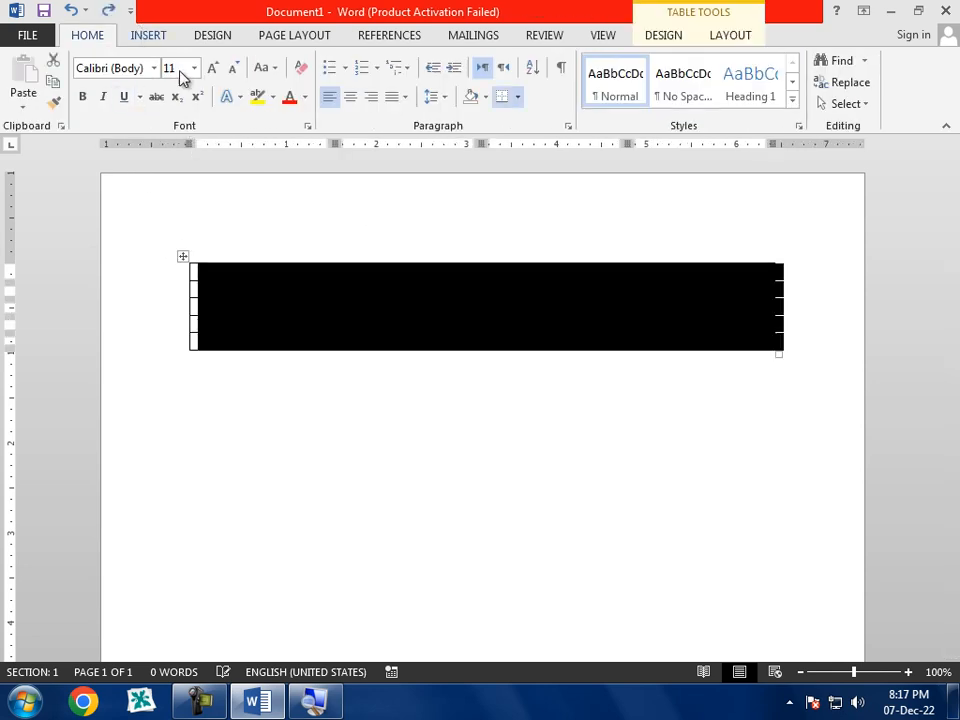
click(303, 338)
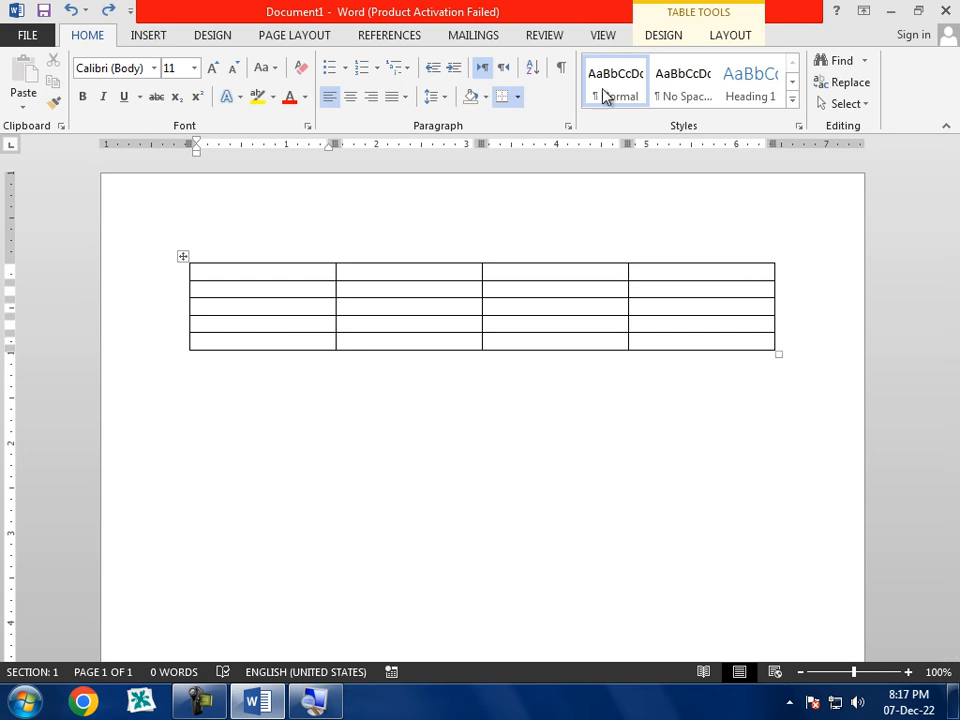
Step: Draw a table about 6.38" by 1.93" below the existing one and divide it with two vertical lines and a horizontal line
click(735, 38)
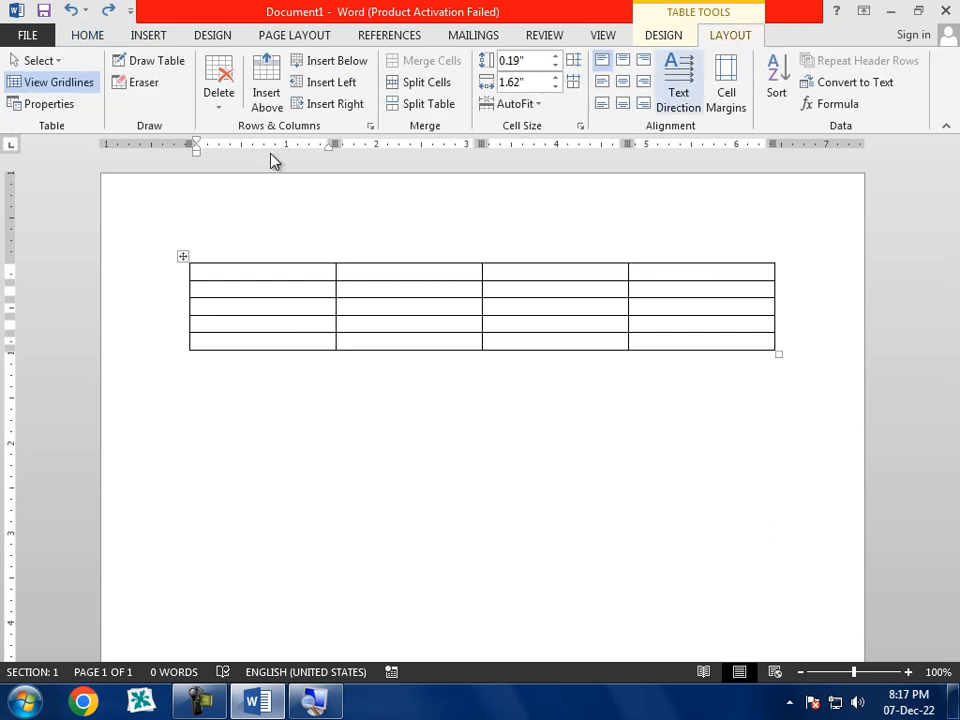
click(148, 66)
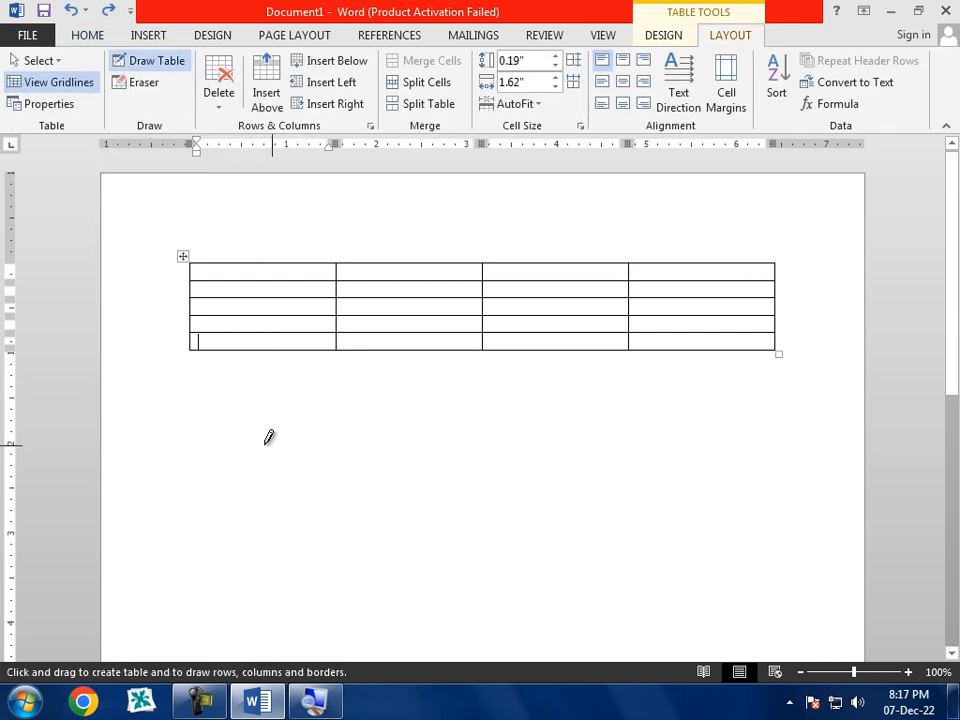
mouse_move(197, 400)
mouse_down()
mouse_move(352, 464)
mouse_move(737, 525)
mouse_move(782, 561)
mouse_move(774, 572)
mouse_up()
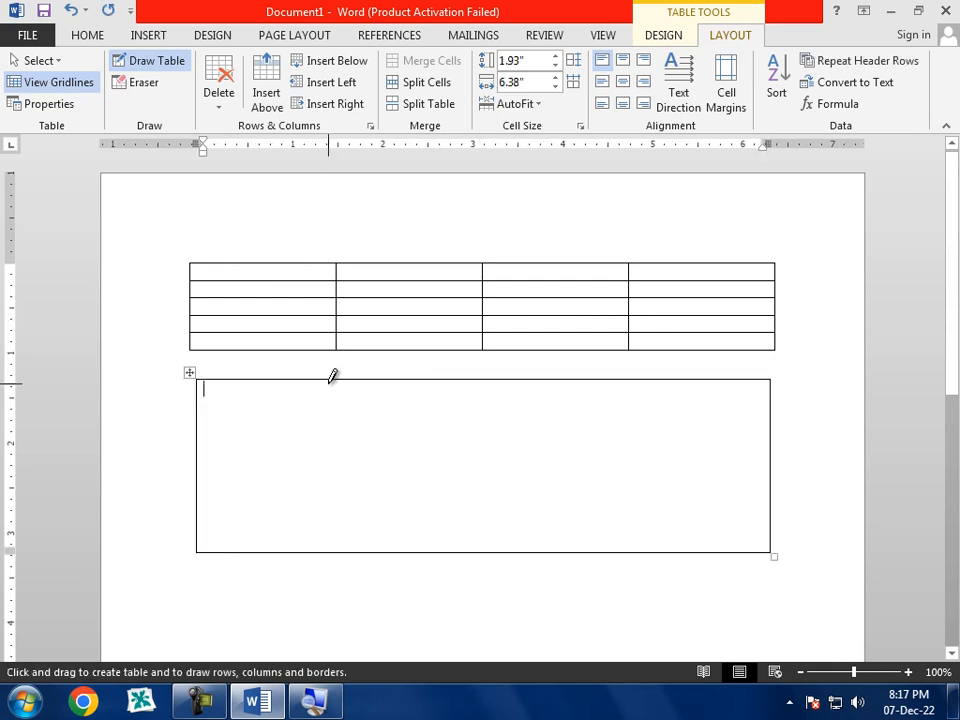
mouse_move(332, 378)
mouse_down()
mouse_move(335, 505)
mouse_move(338, 495)
mouse_move(586, 489)
mouse_up()
mouse_move(466, 388)
mouse_down()
mouse_move(476, 471)
mouse_move(470, 548)
mouse_up()
Step: Draw both diagonals across the drawn table's upper middle cell and split it with vertical and horizontal lines through its centre
drag(330, 381, 458, 489)
mouse_move(456, 381)
mouse_down()
mouse_move(362, 442)
mouse_move(330, 477)
mouse_up()
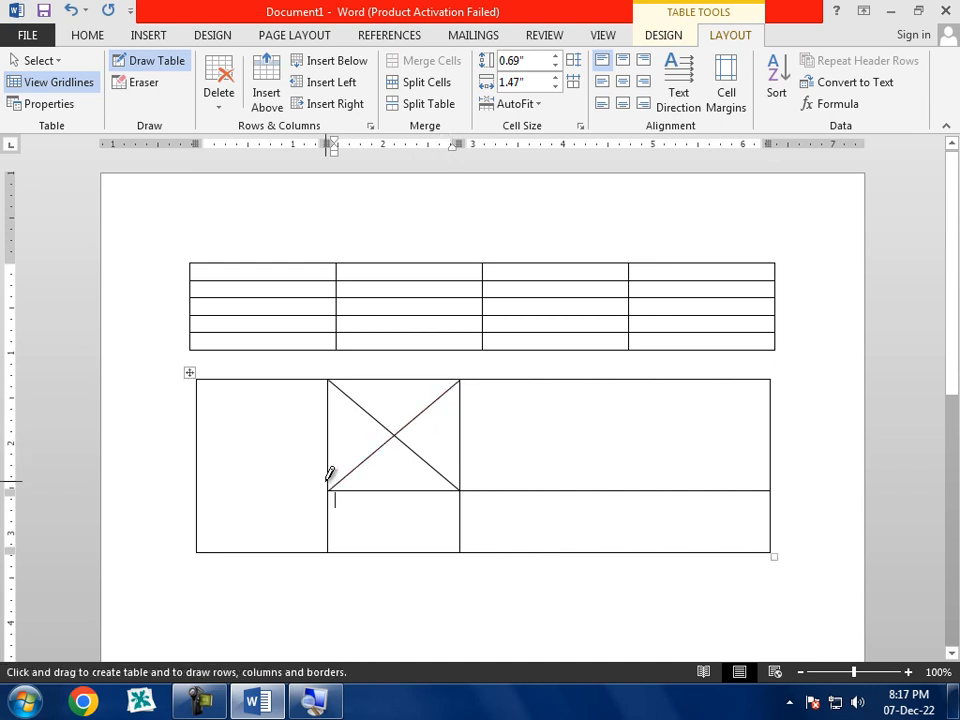
drag(404, 381, 395, 488)
drag(330, 425, 458, 428)
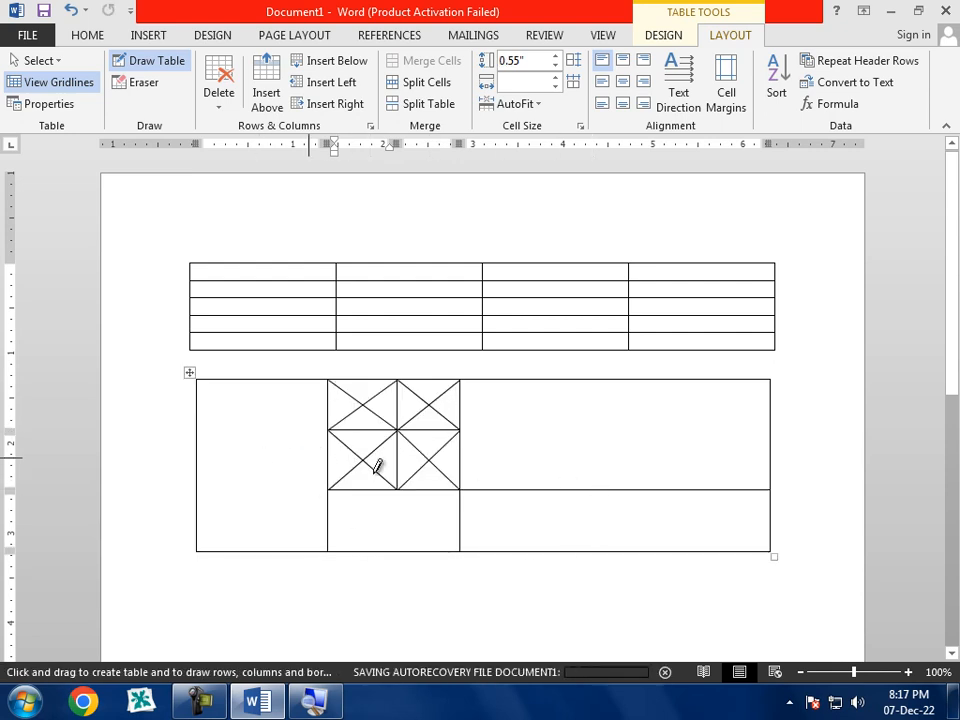
Step: Erase the drawn table's right horizontal line, left vertical divider and lower part of the right vertical divider
click(136, 82)
click(582, 490)
click(330, 510)
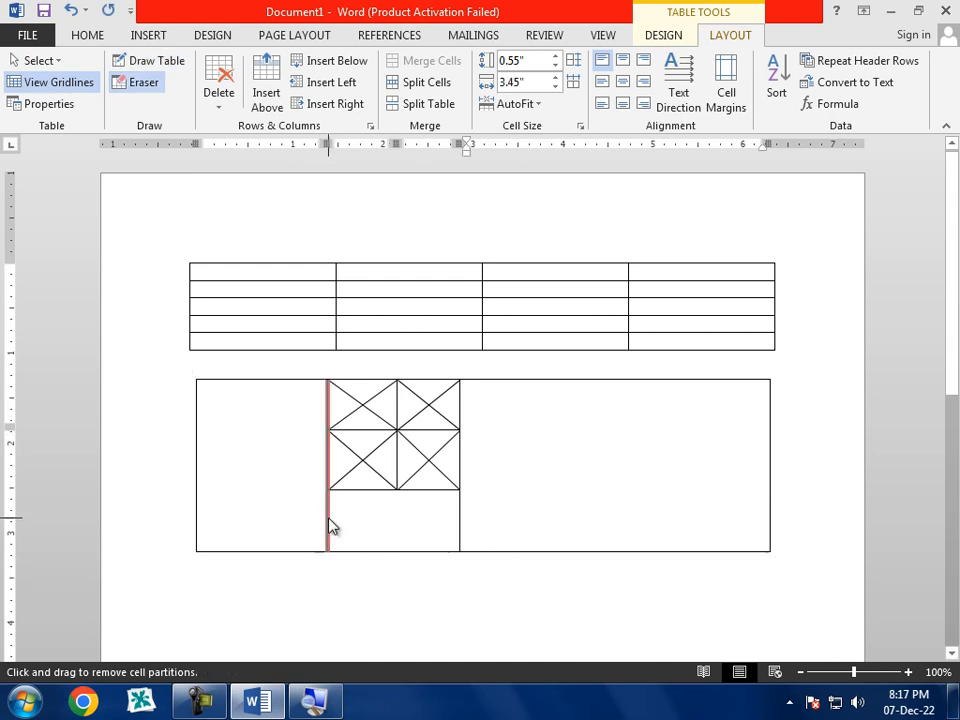
click(464, 521)
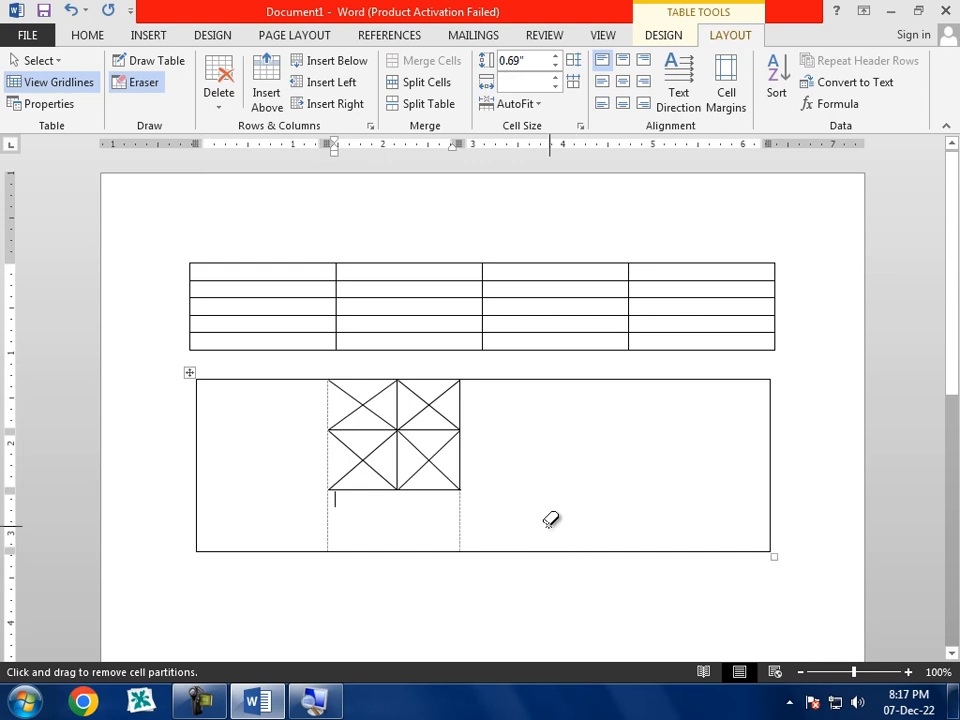
key(Escape)
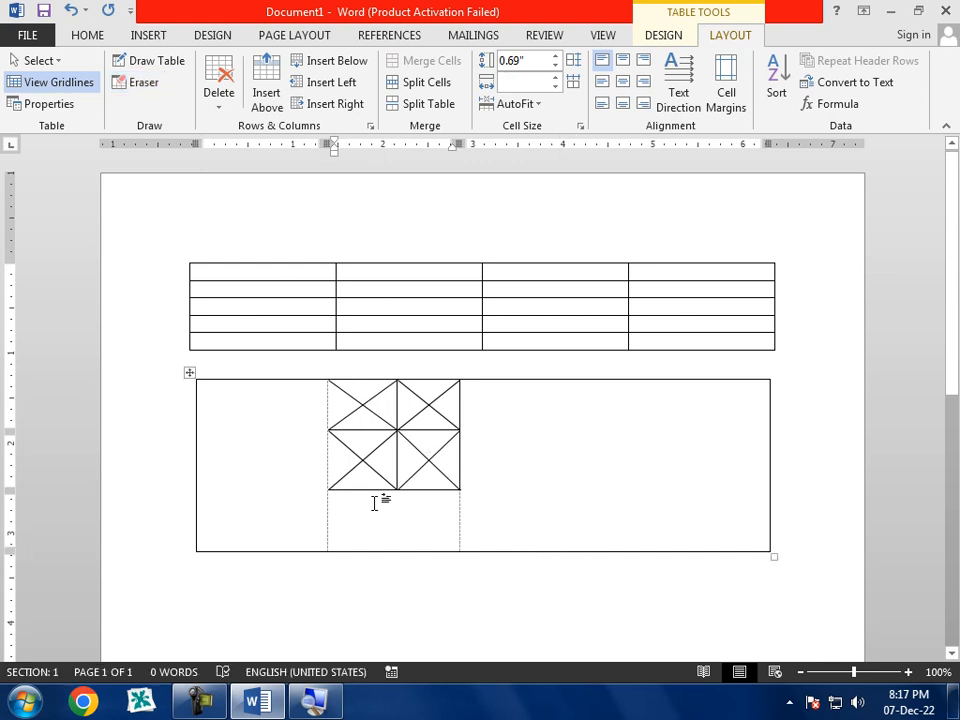
Step: Delete the whole hand-drawn table and return to the first cell of the remaining table
click(190, 375)
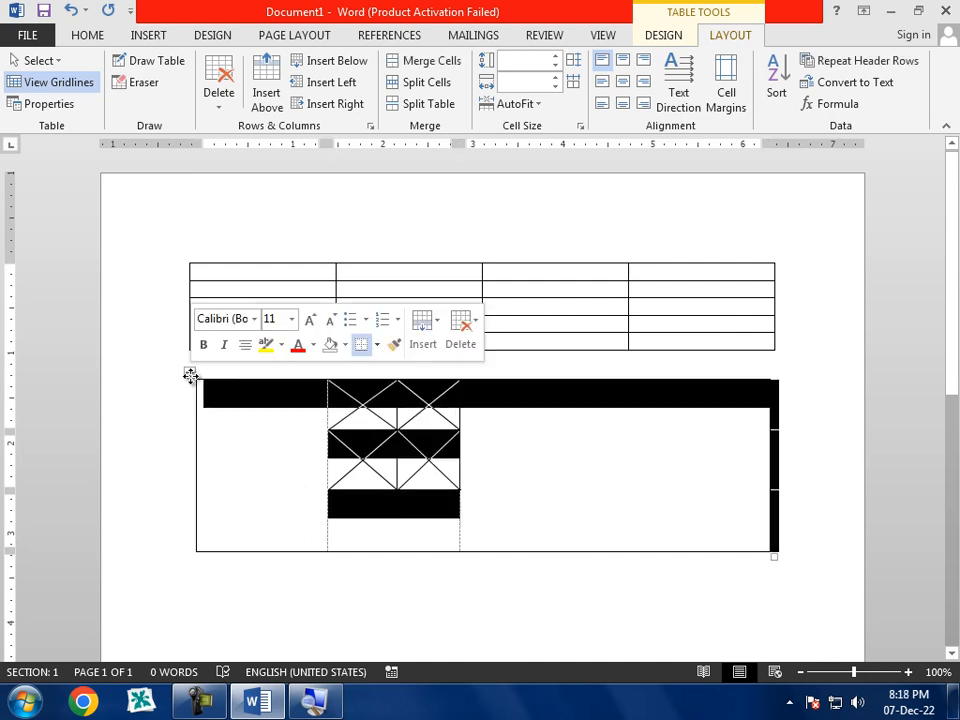
key(BackSpace)
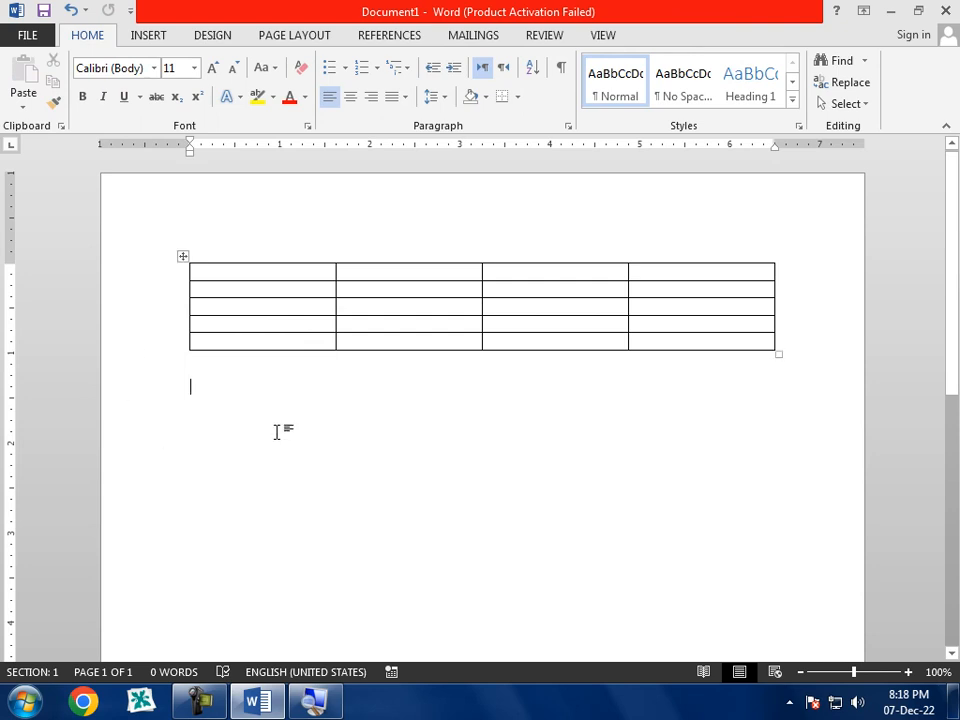
click(263, 273)
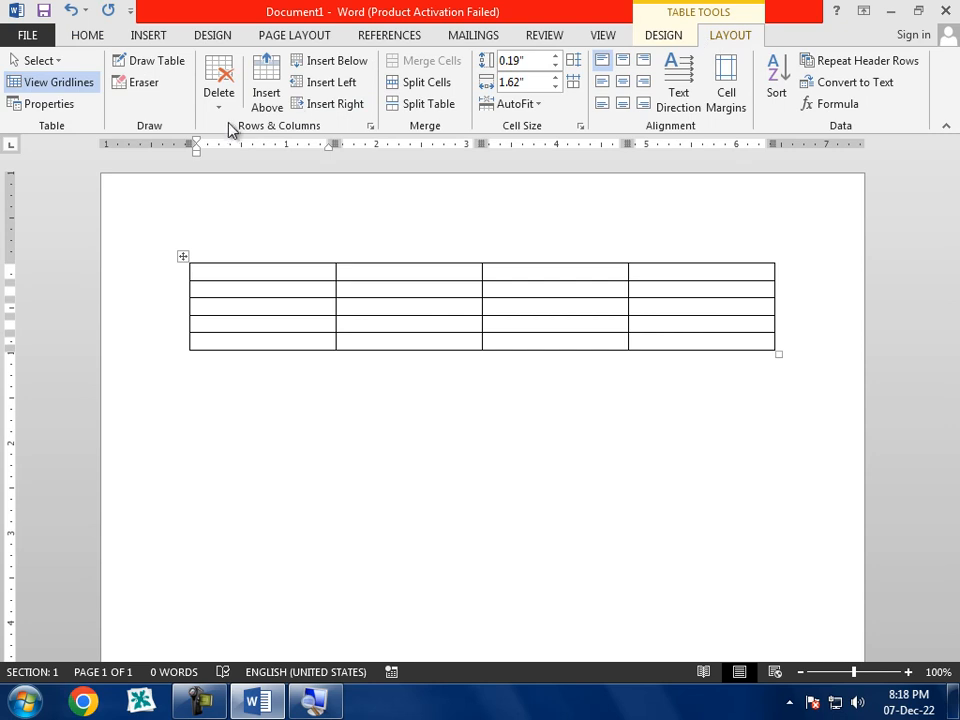
Step: Delete the last cell of the bottom row with cells shifted left, and undo the deletion
click(671, 339)
click(219, 98)
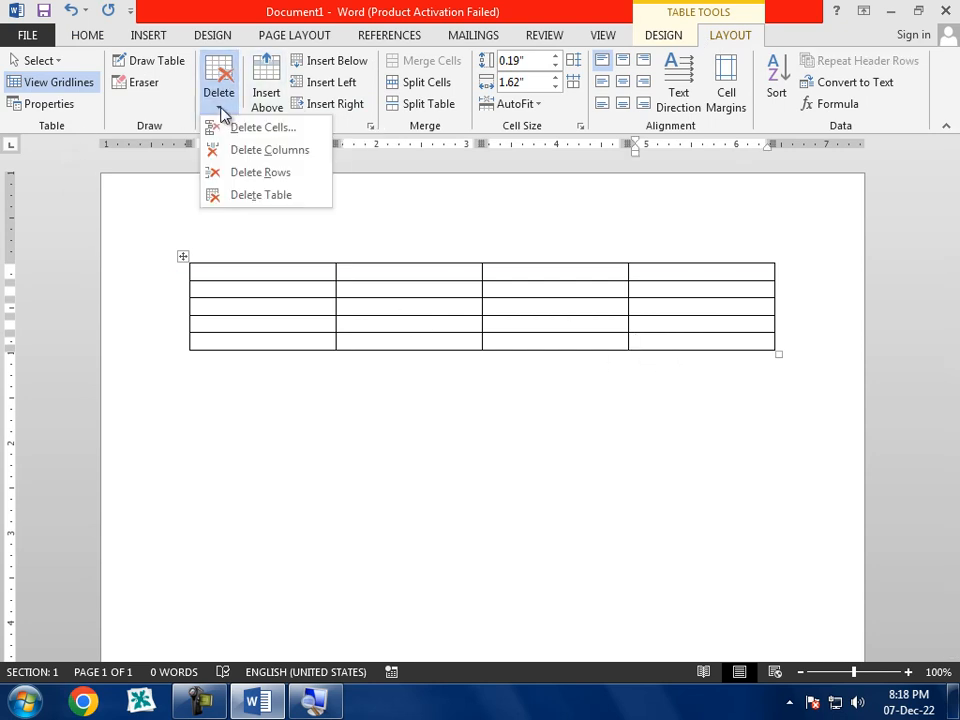
click(261, 128)
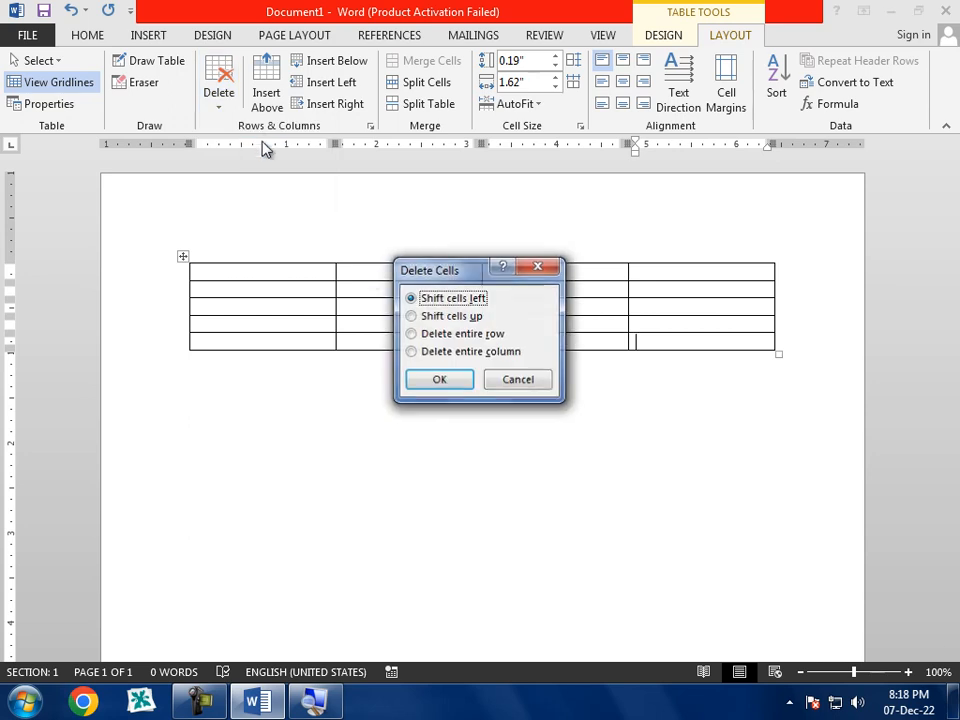
click(437, 379)
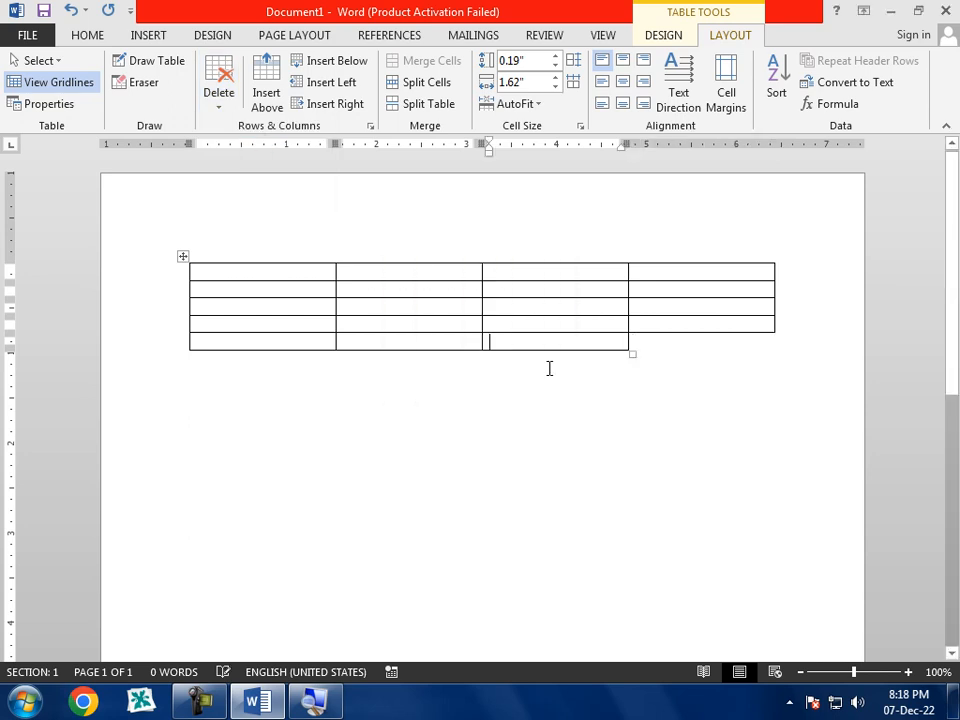
click(671, 348)
key(ctrl+z)
click(246, 290)
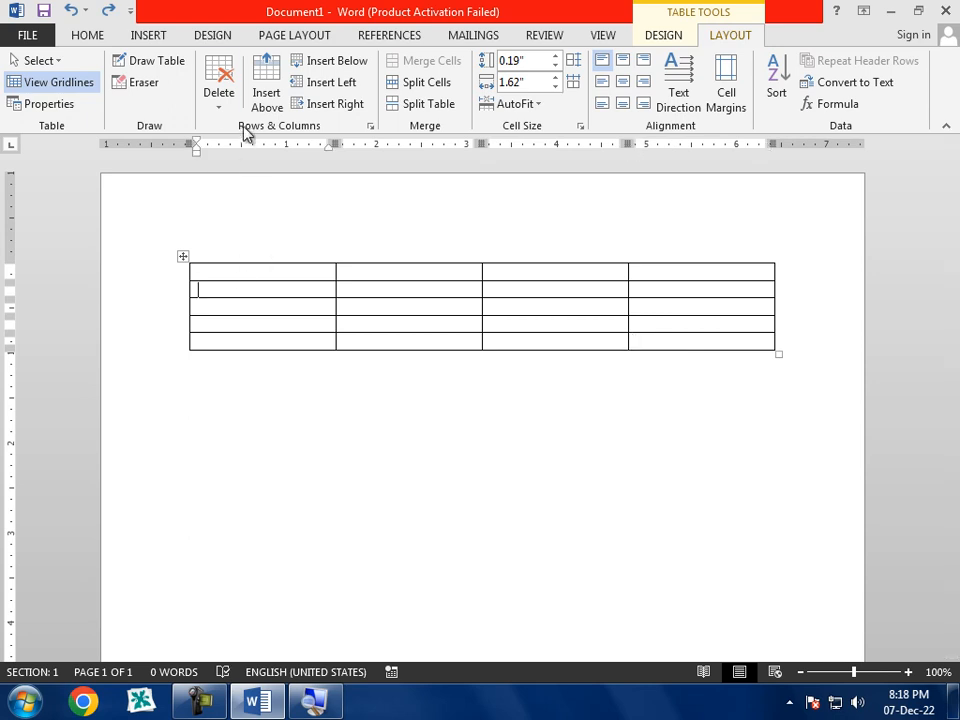
click(220, 106)
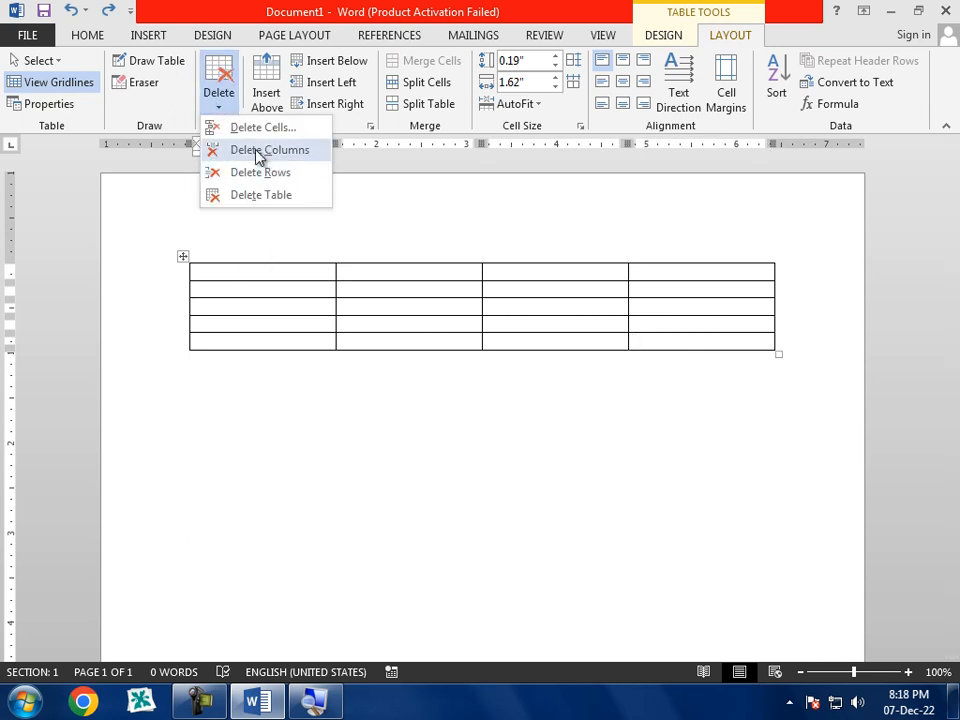
click(264, 281)
Step: Enter "name" in the table's first cell and fill all five cells of the first column with it
click(261, 277)
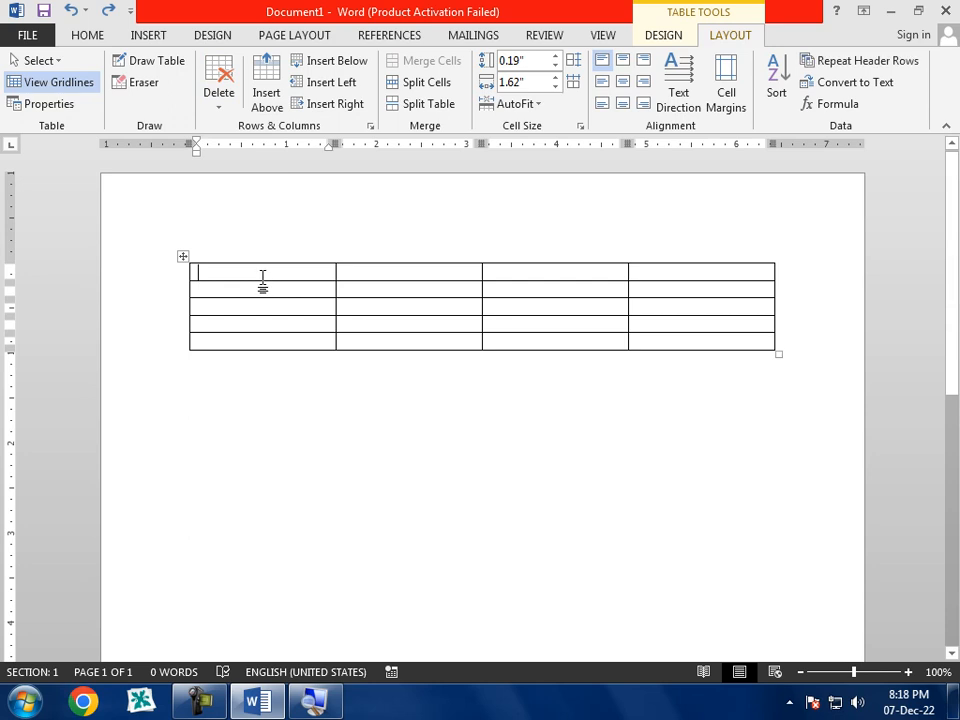
text(name)
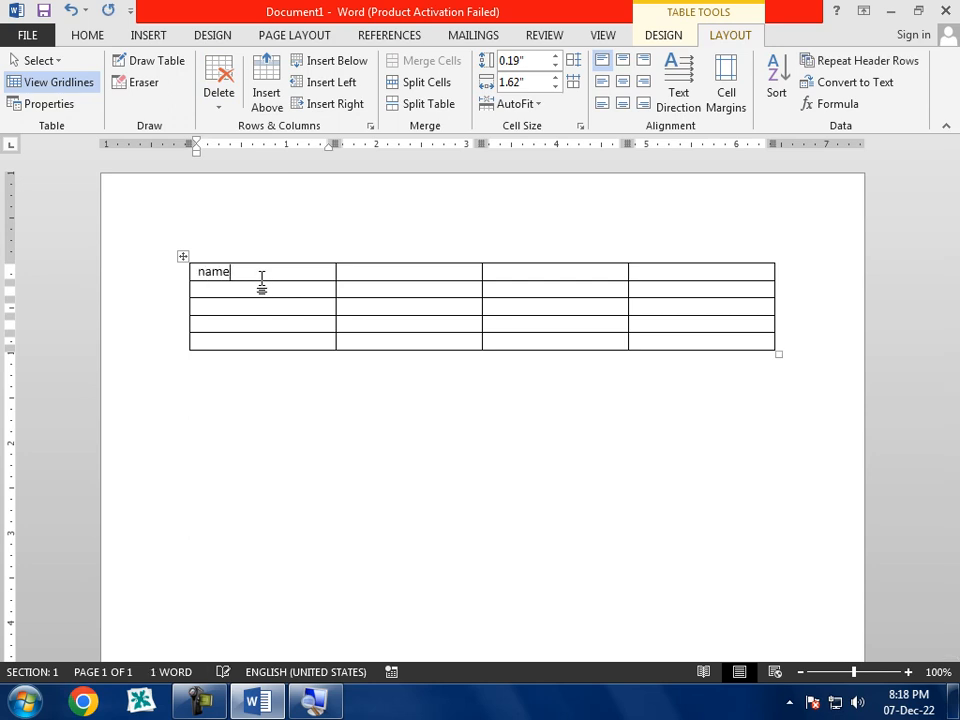
key(Left)
key(shift+Left)
key(shift+Left)
key(shift+Left)
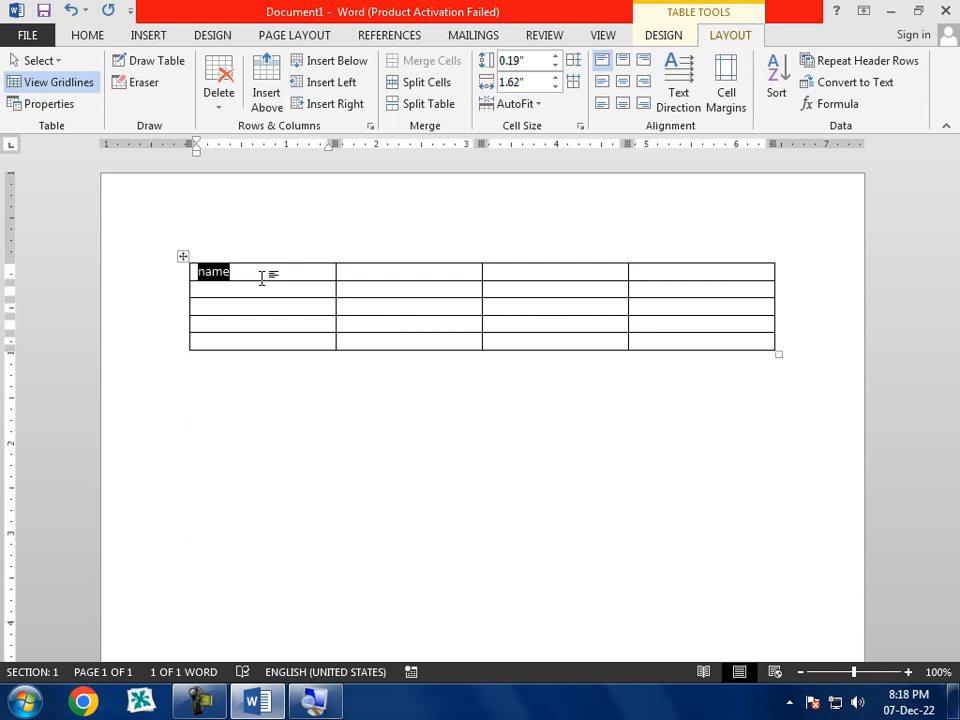
key(shift+Down)
key(shift+Down)
key(shift+Down)
key(shift+Down)
text(name name name name name)
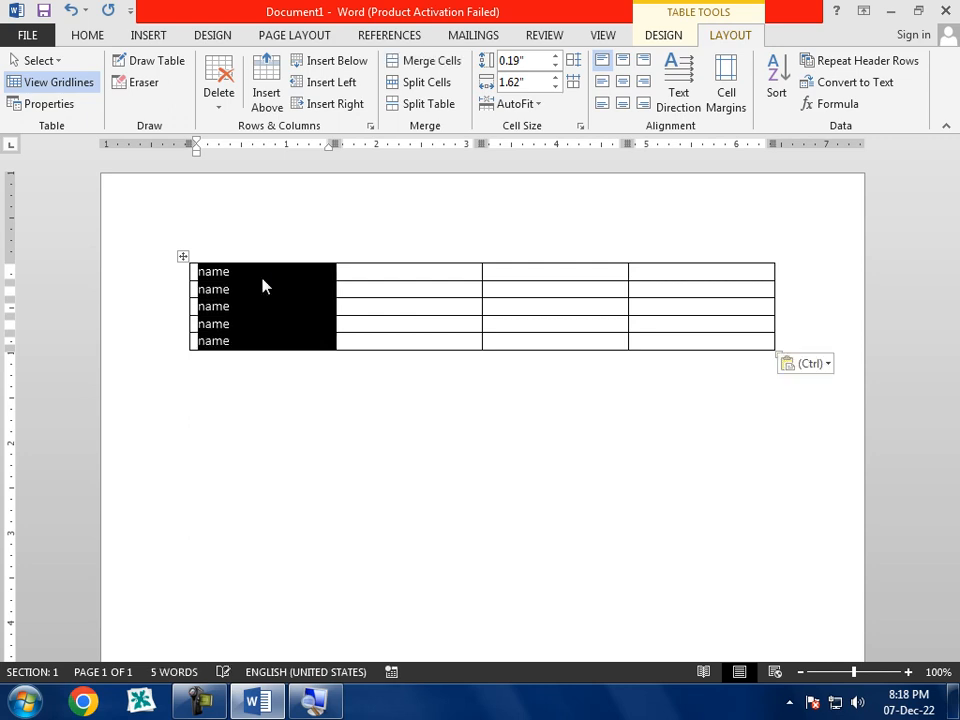
Step: Delete the first column of the table and undo the deletion
click(313, 501)
click(298, 270)
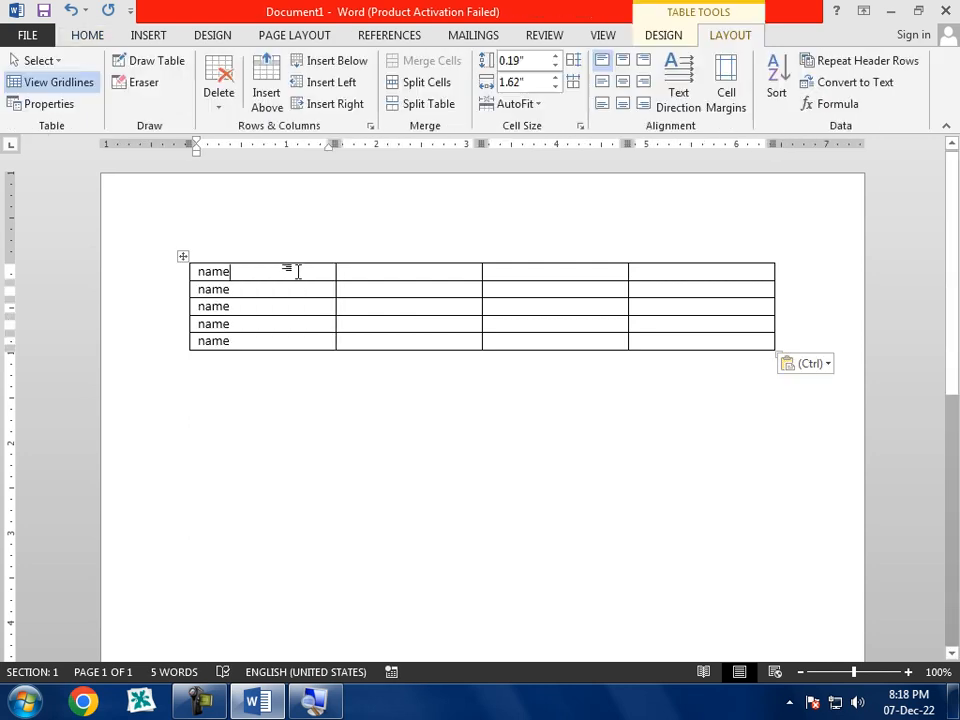
click(219, 95)
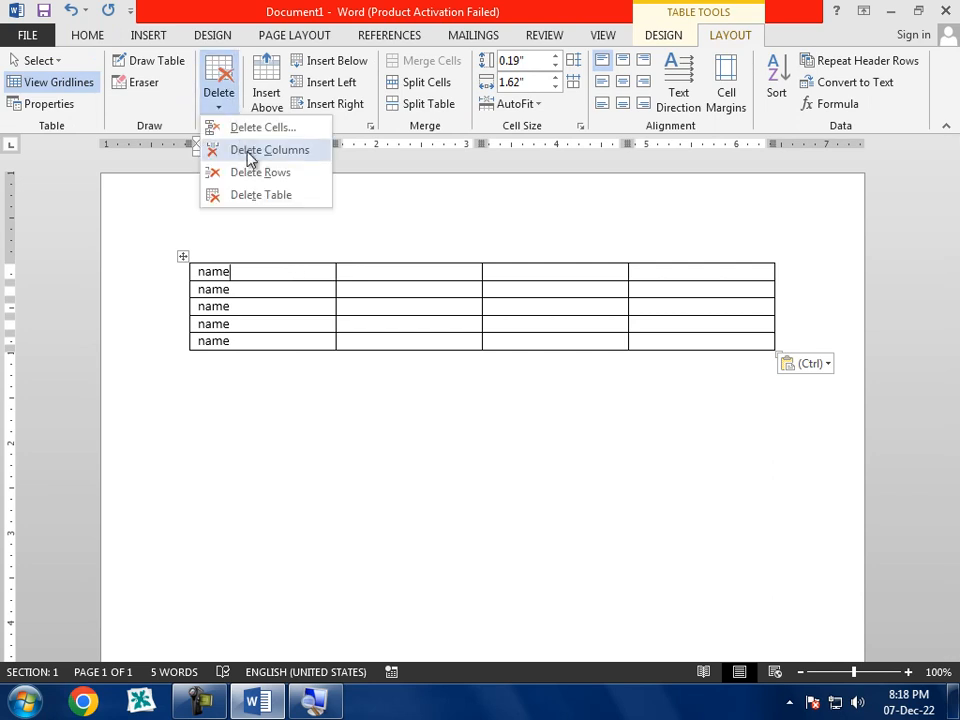
click(246, 156)
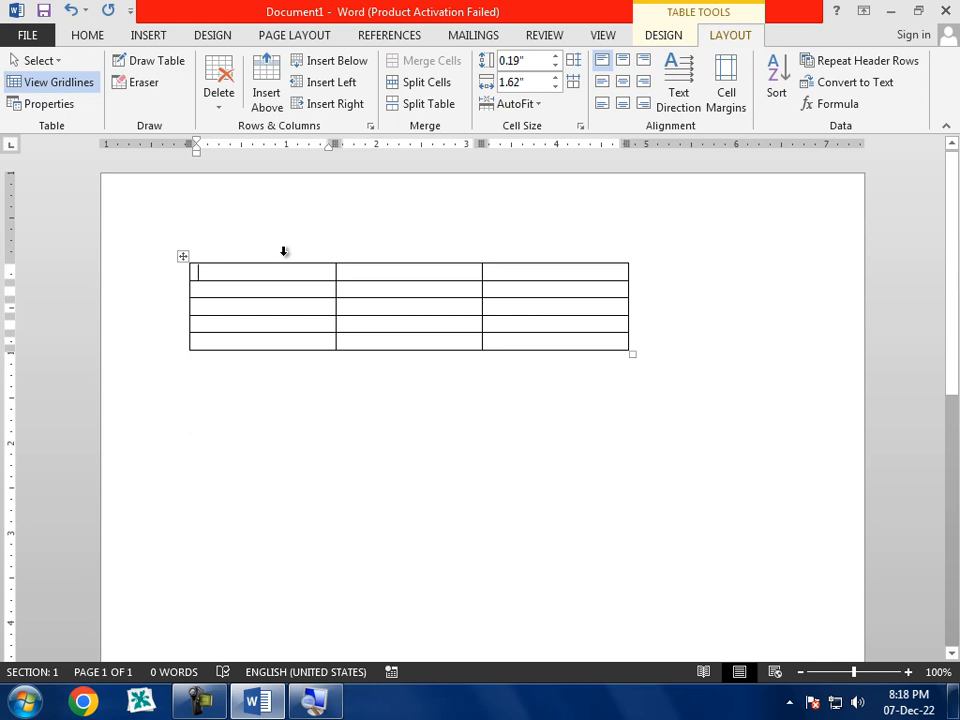
key(ctrl+z)
Step: Fill the remaining cells of the first row with the sample text "Kfdsjal", "Jfksajf" and "fkdsajf"
click(360, 272)
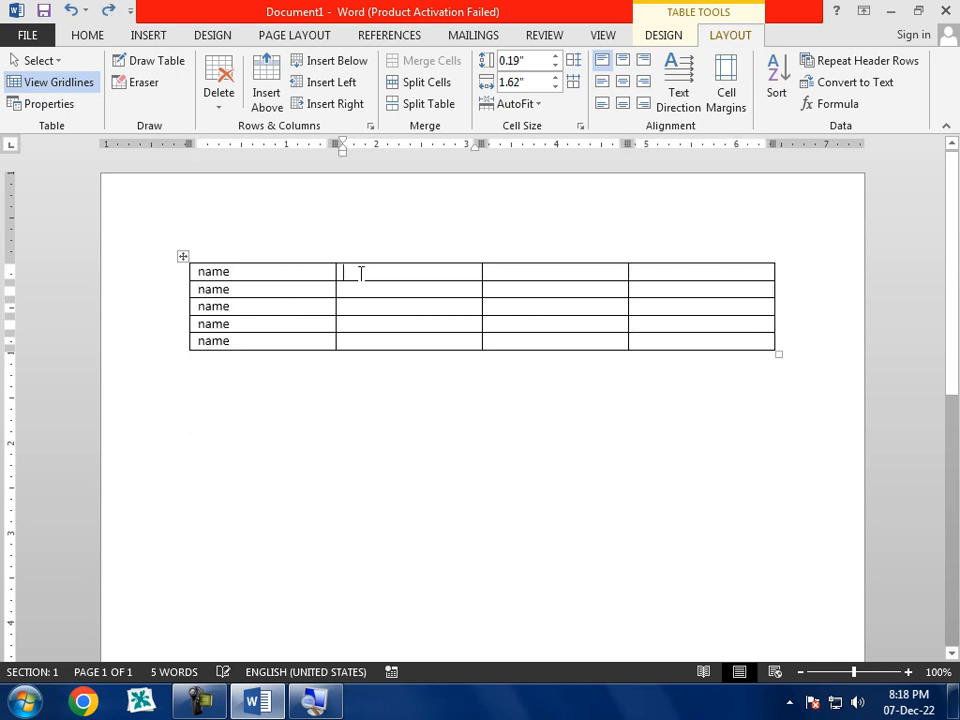
text(kfdsjal)
key(Tab)
text(jfksajf)
key(Tab)
text(fkdsajf)
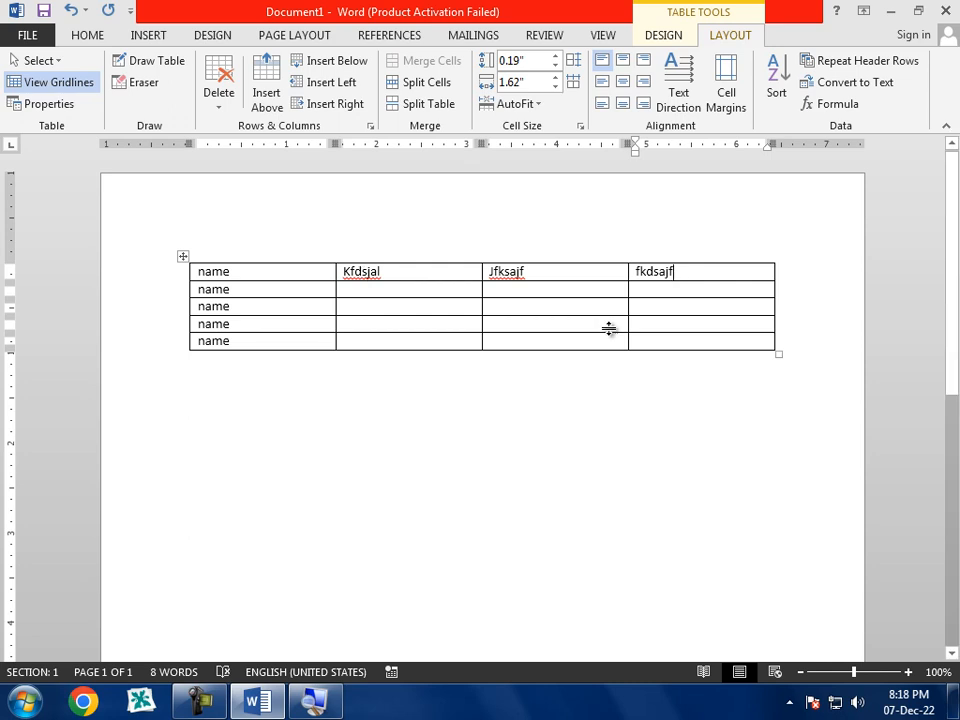
Step: Delete the first row of the table
click(288, 269)
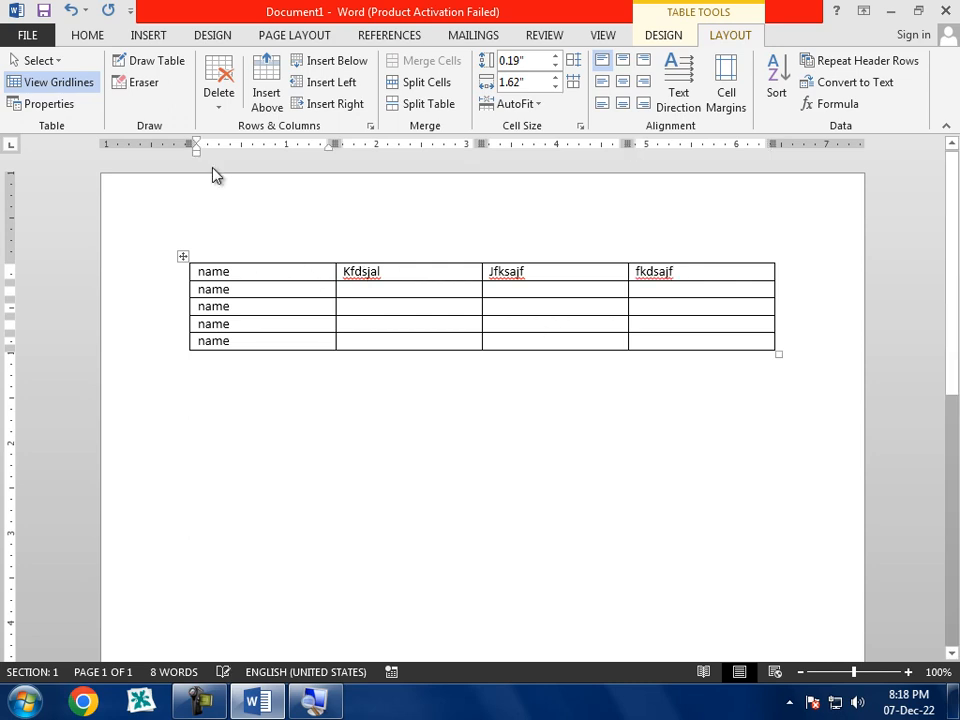
click(221, 108)
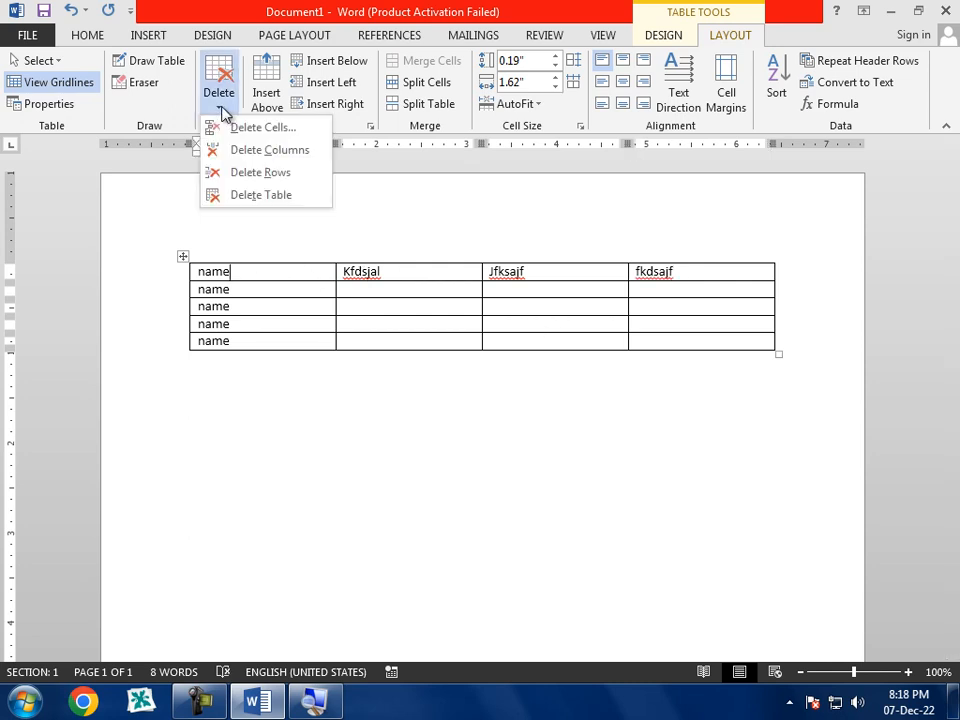
click(252, 172)
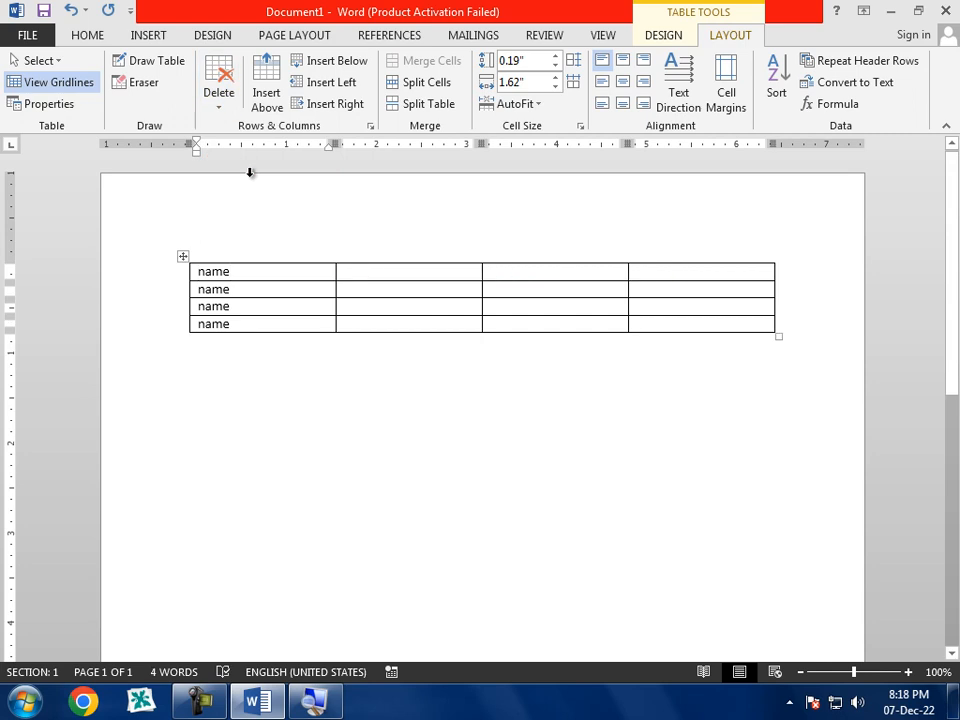
Step: Delete the entire four-row table and undo the deletion
click(294, 291)
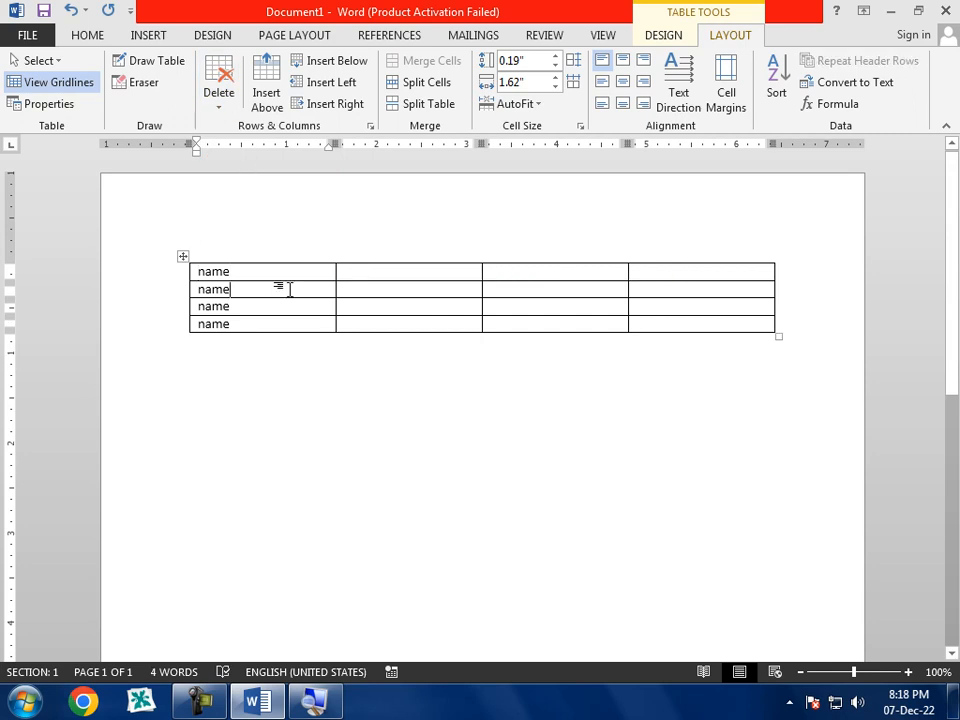
click(221, 108)
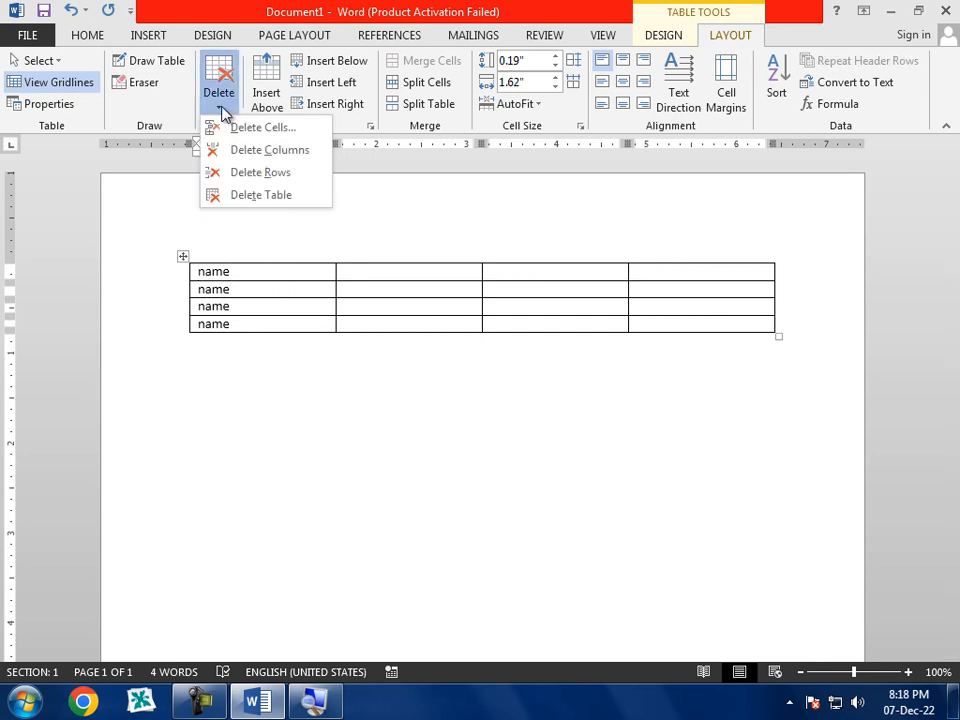
click(256, 196)
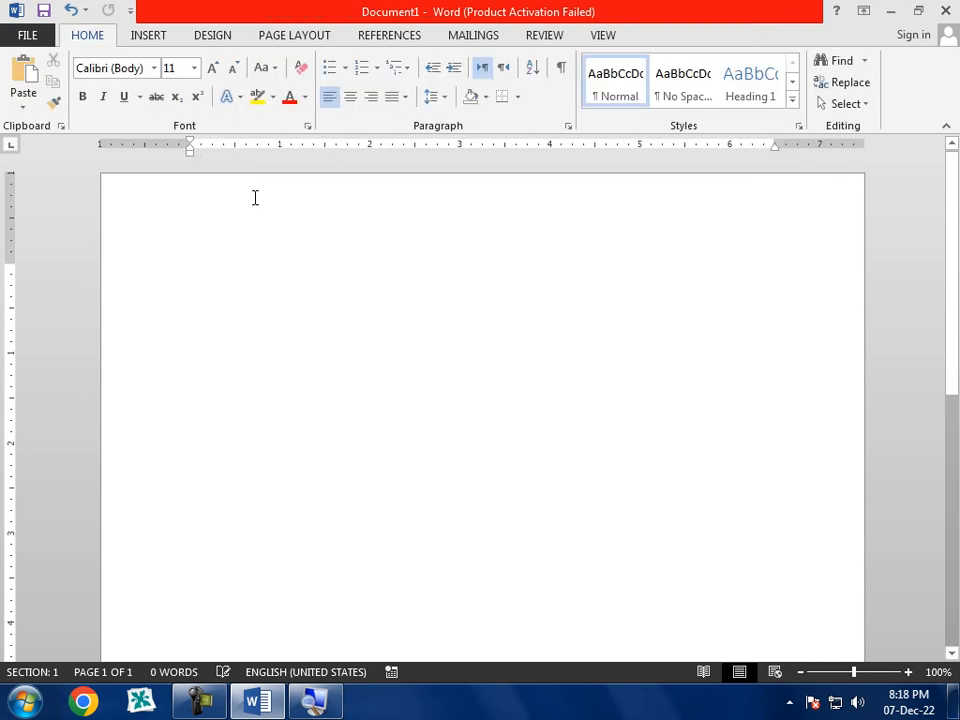
key(ctrl+z)
Step: Clear the "name" text from all cells of the first column and return to the table layout options
drag(251, 279, 200, 322)
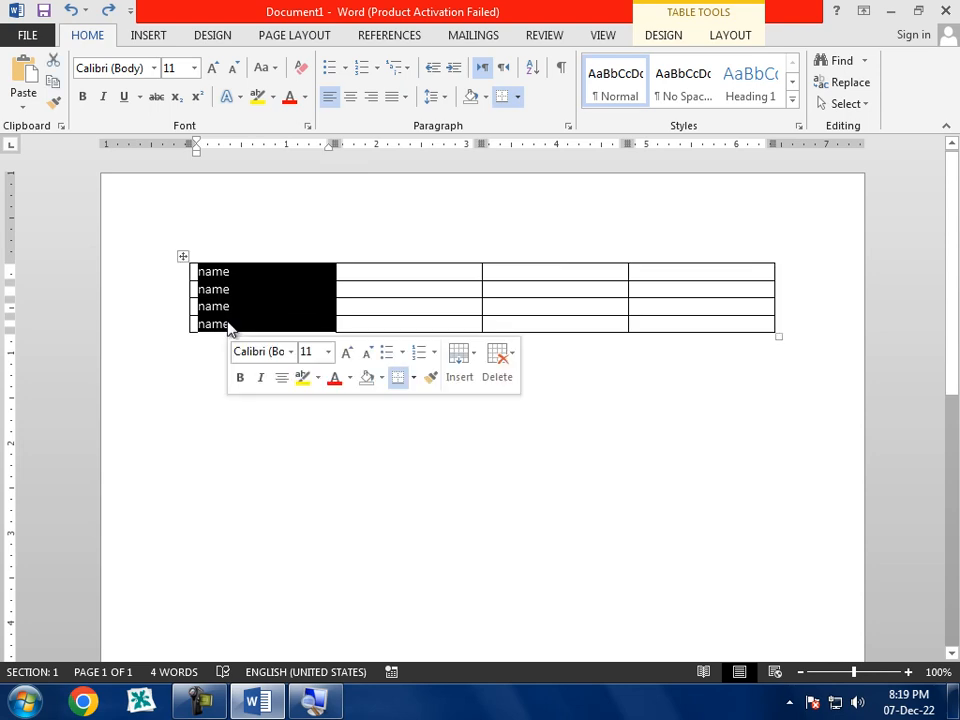
key(Delete)
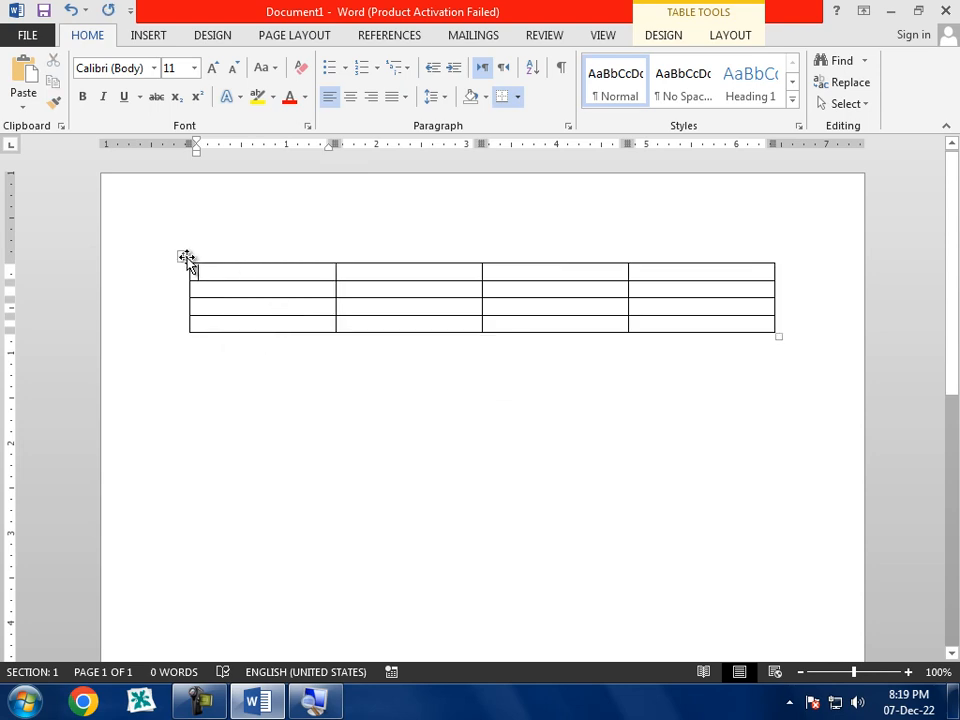
click(732, 35)
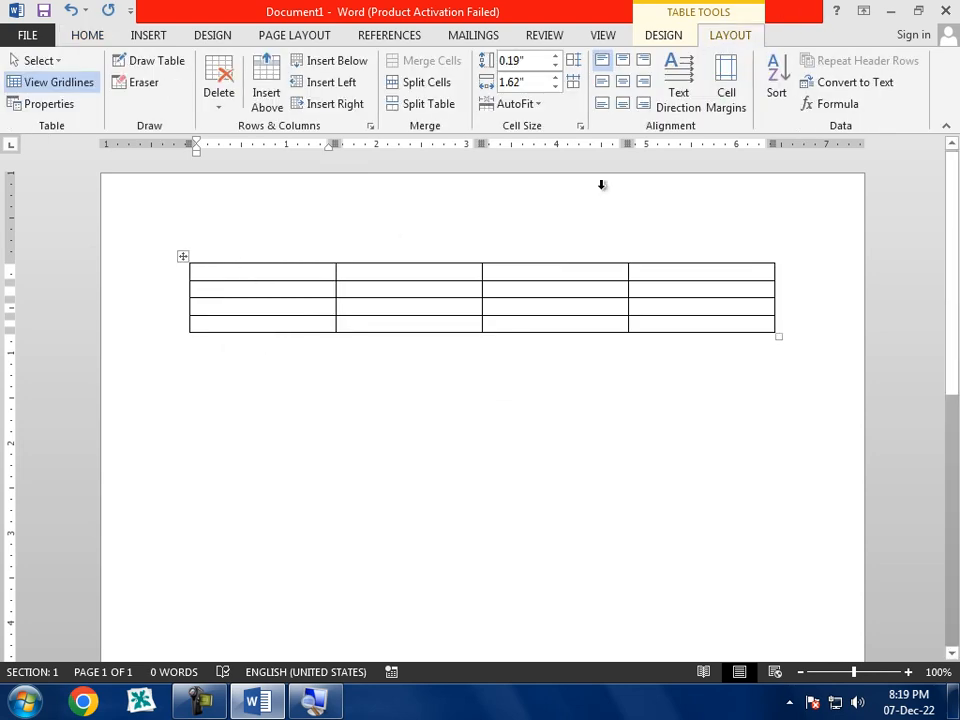
Step: Enter the column headings Name, Gender, Post and Salary in the table's first row
click(259, 273)
text(name)
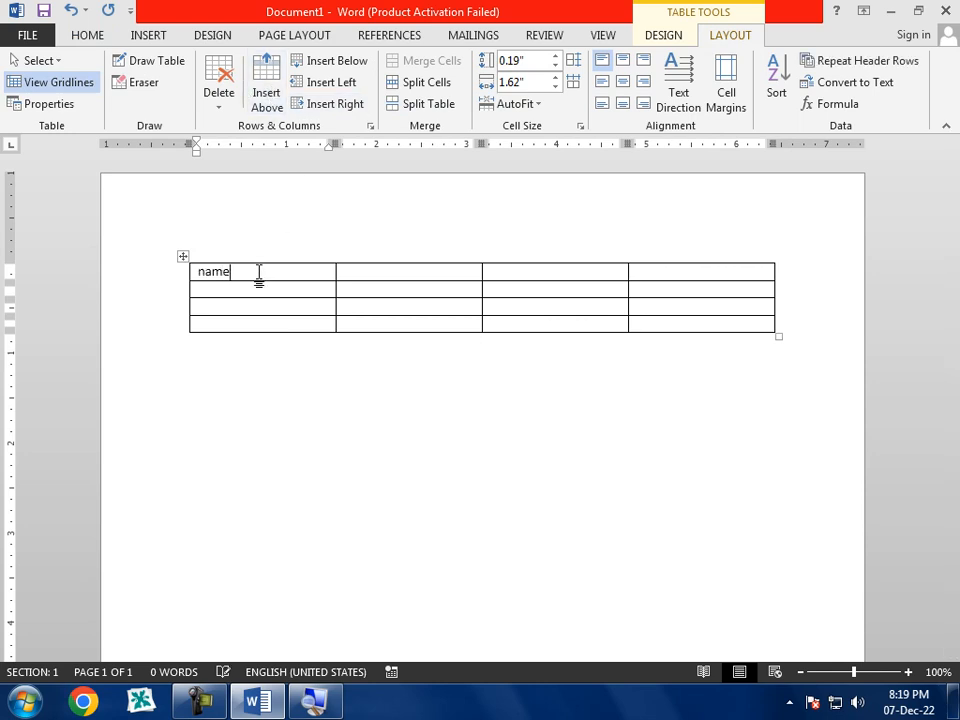
key(Return)
key(BackSpace)
key(Tab)
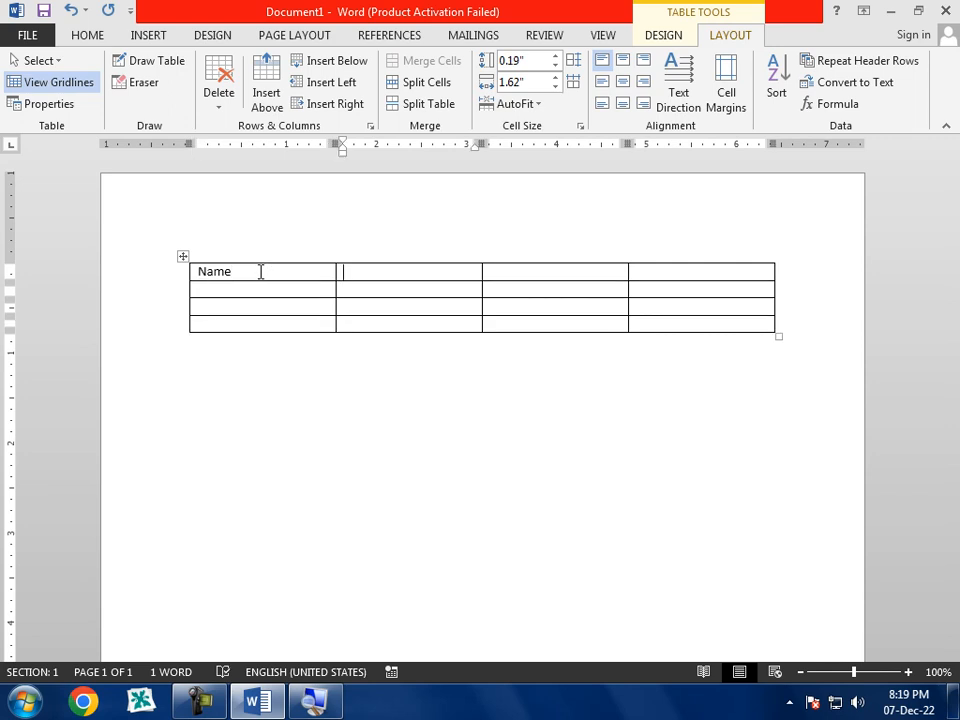
text(gender)
key(Tab)
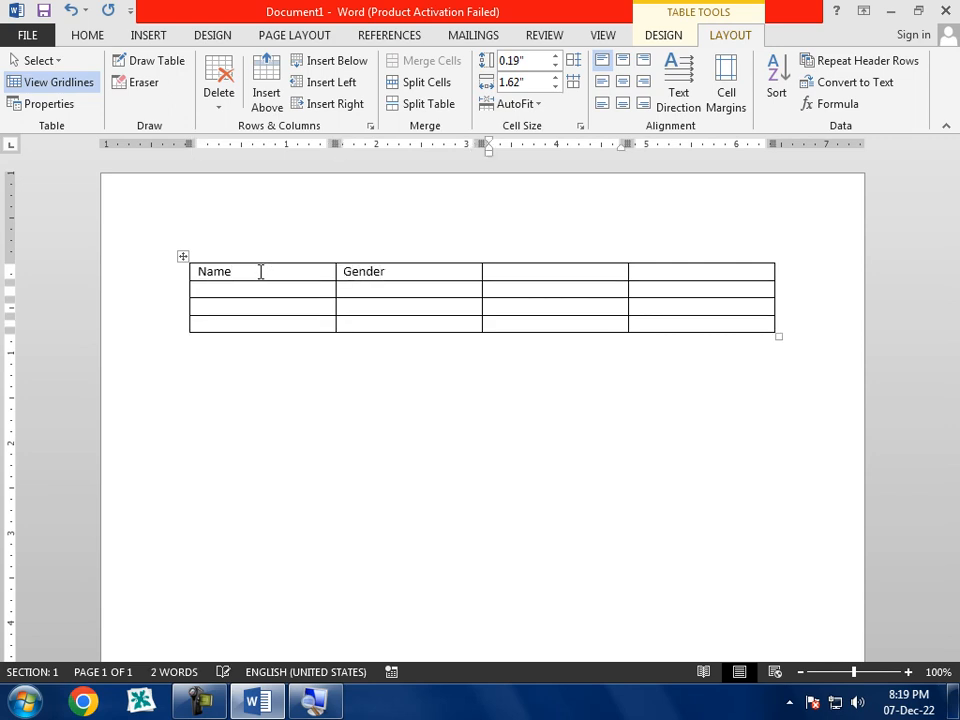
text(post)
key(Tab)
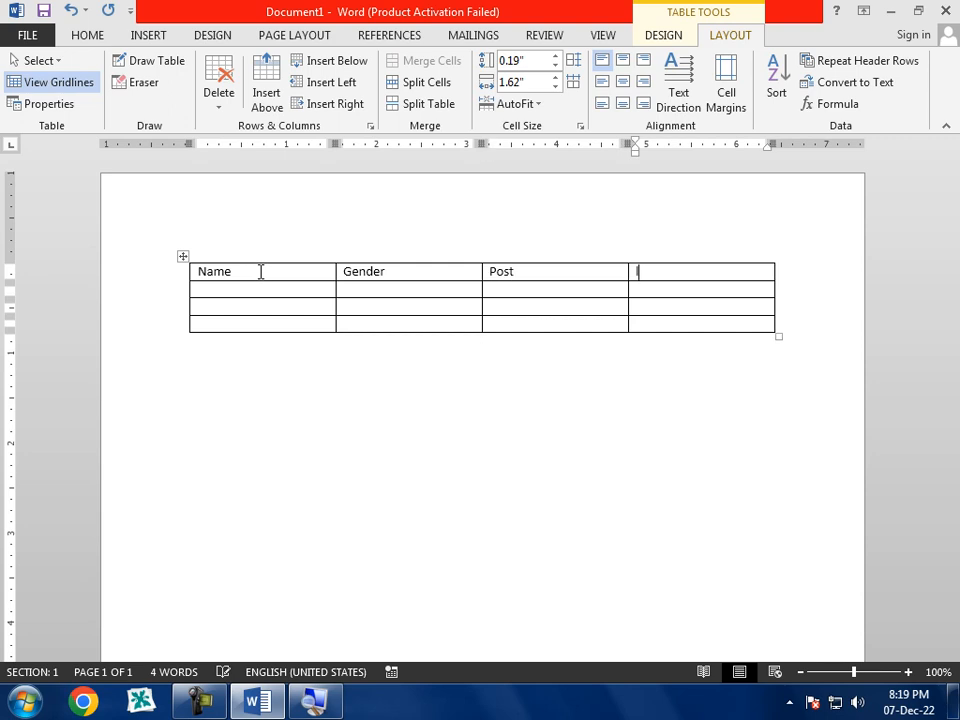
text(salary)
key(Tab)
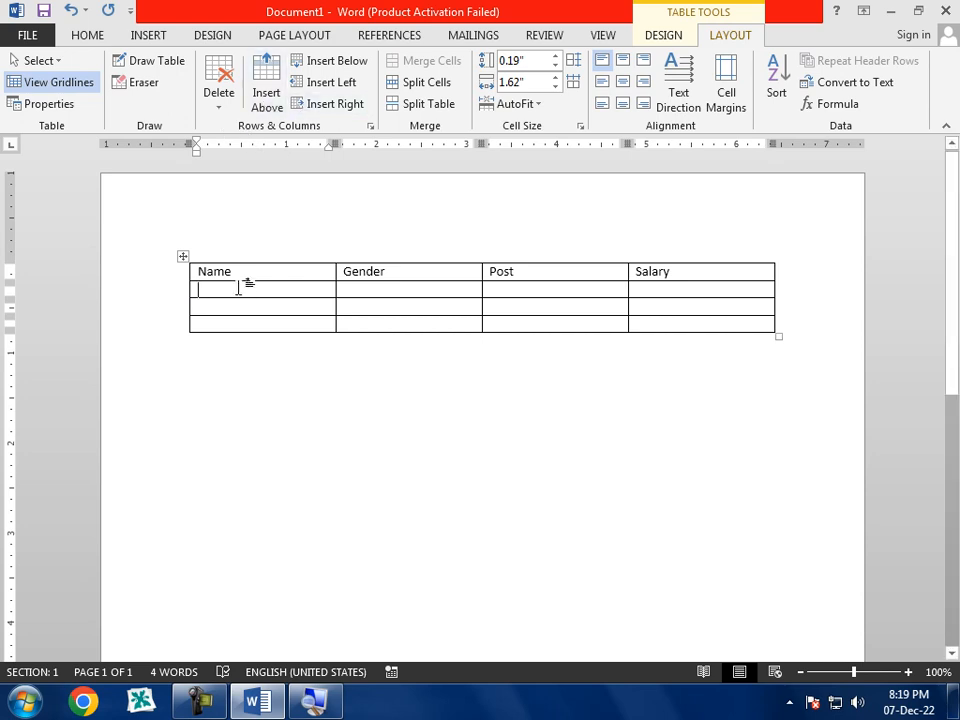
click(244, 272)
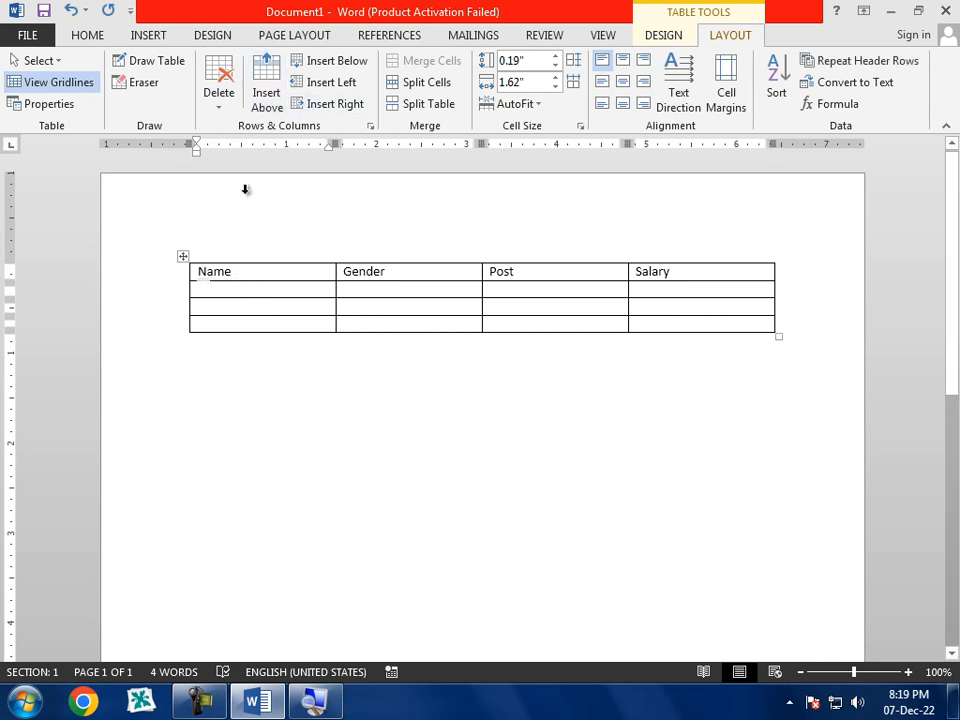
Step: Insert a blank row above the heading row and another below it, undoing each insertion
click(267, 86)
click(271, 341)
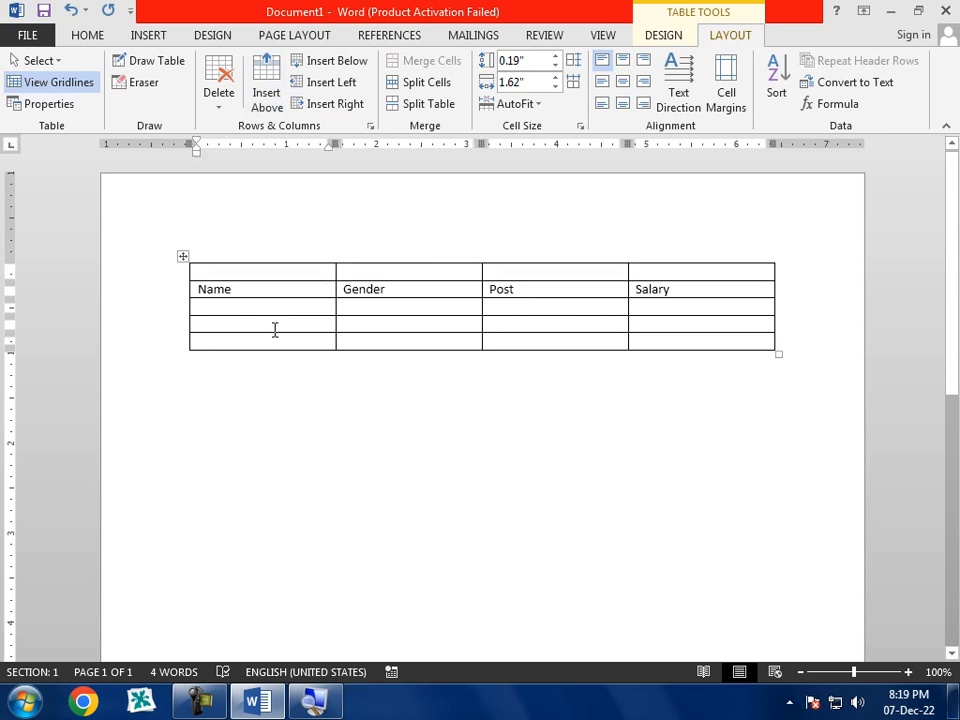
key(ctrl+z)
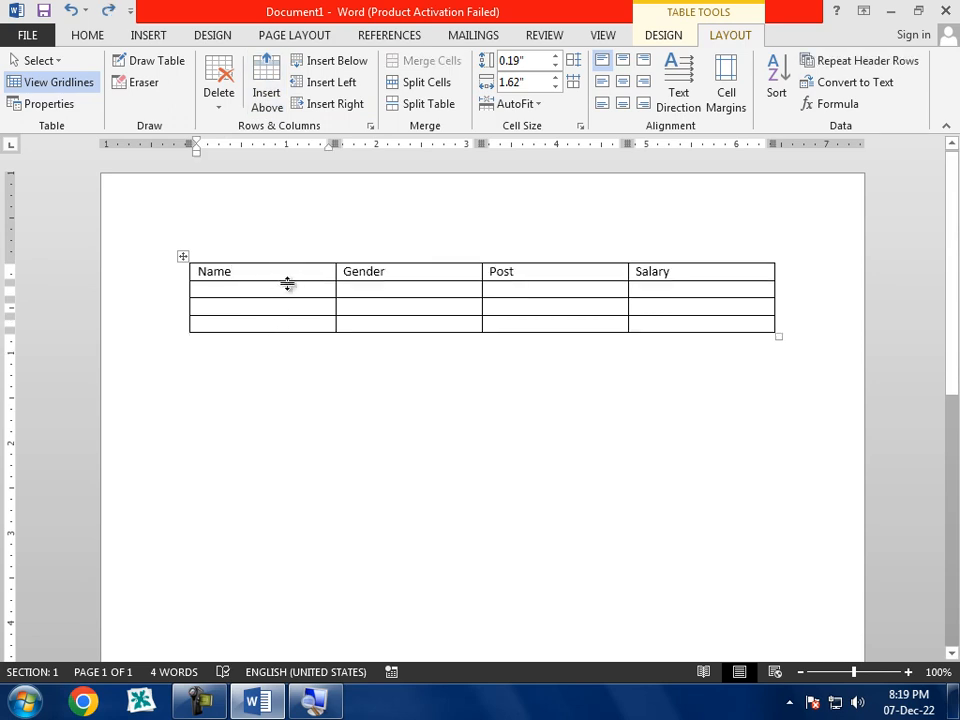
click(330, 62)
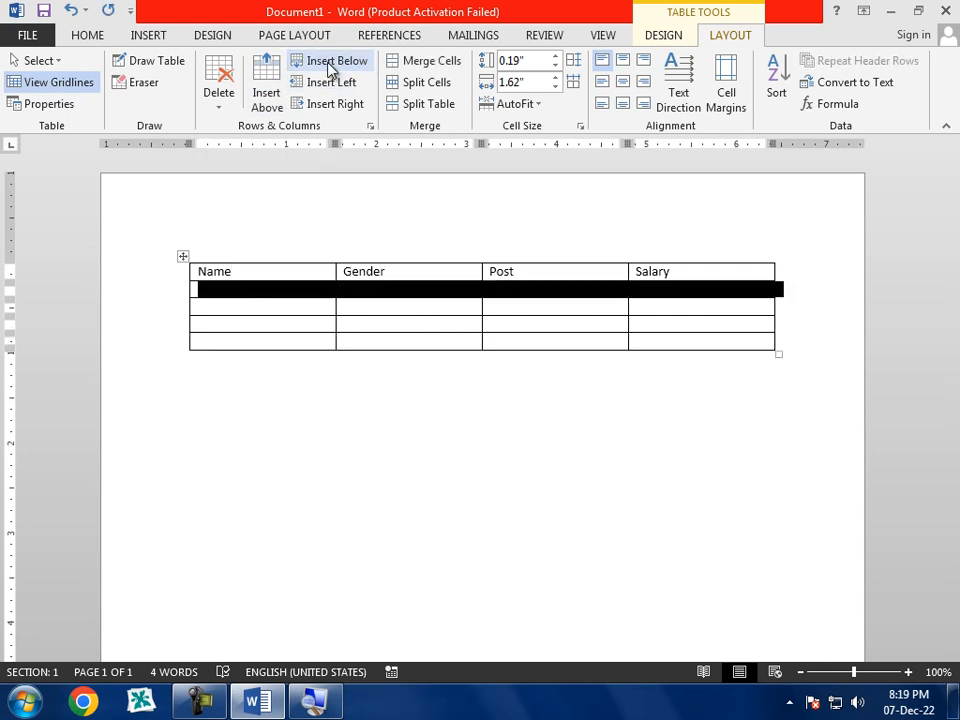
key(ctrl+z)
Step: Insert a column to the left of the Salary column and one to its right, undoing each insertion
click(399, 274)
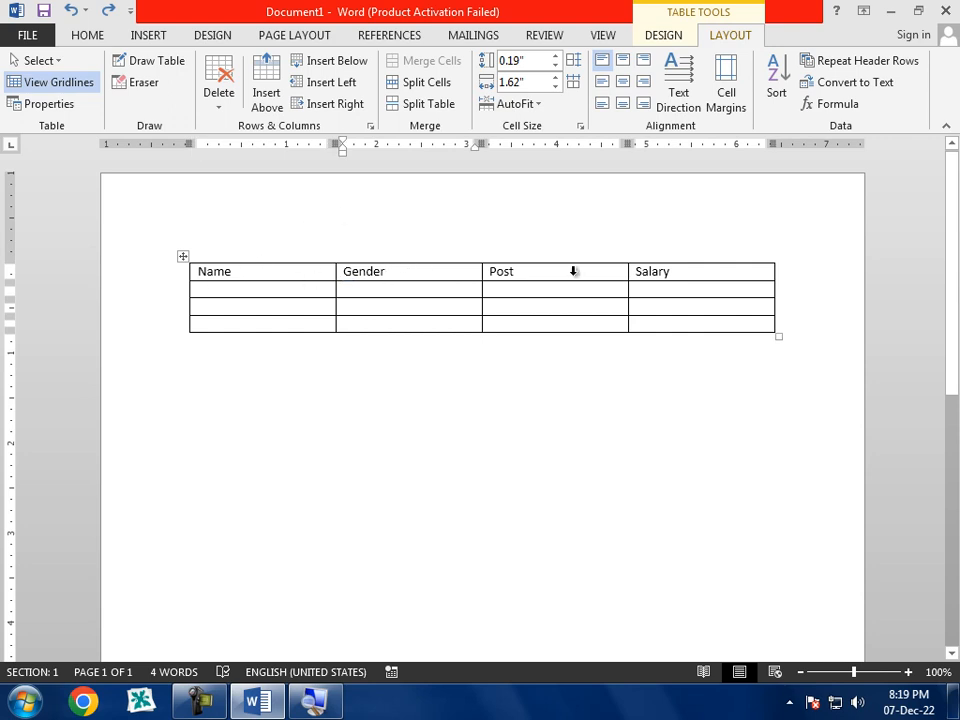
click(682, 276)
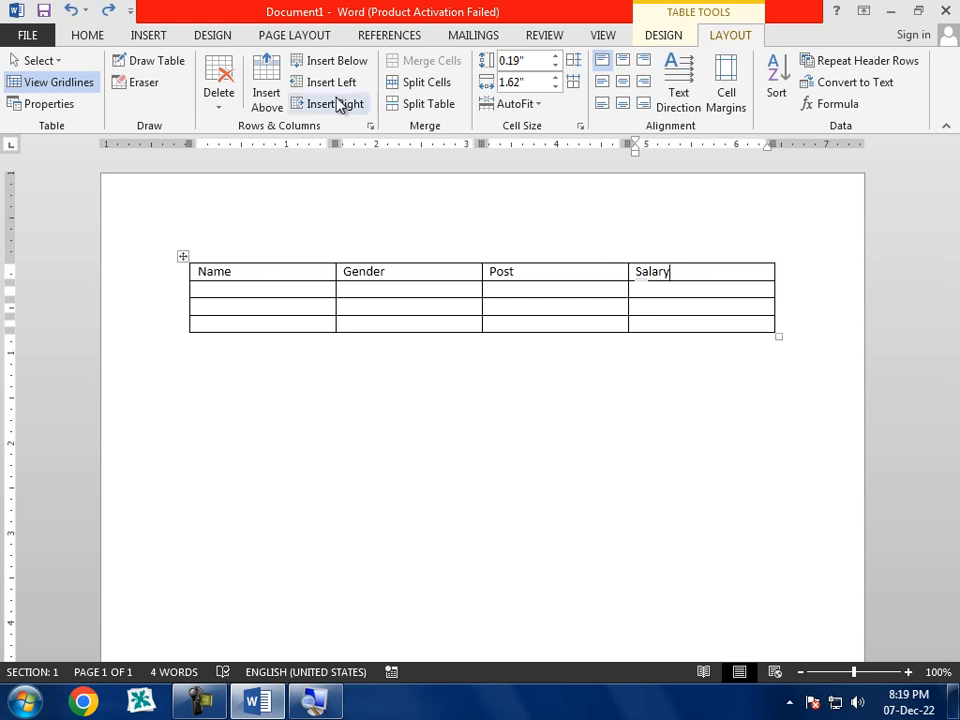
click(310, 82)
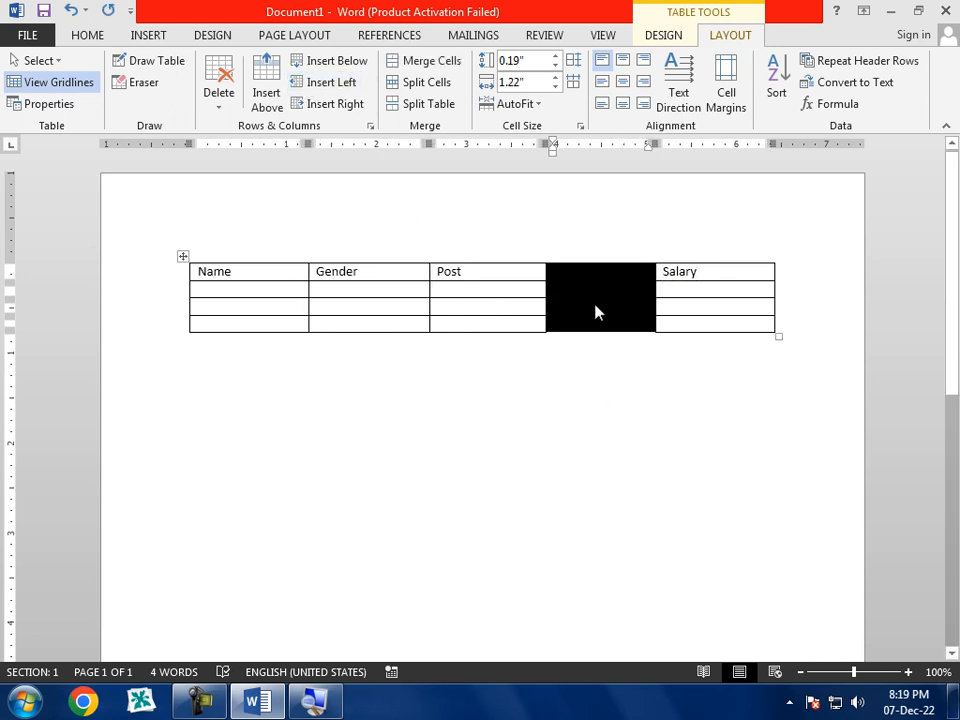
click(588, 281)
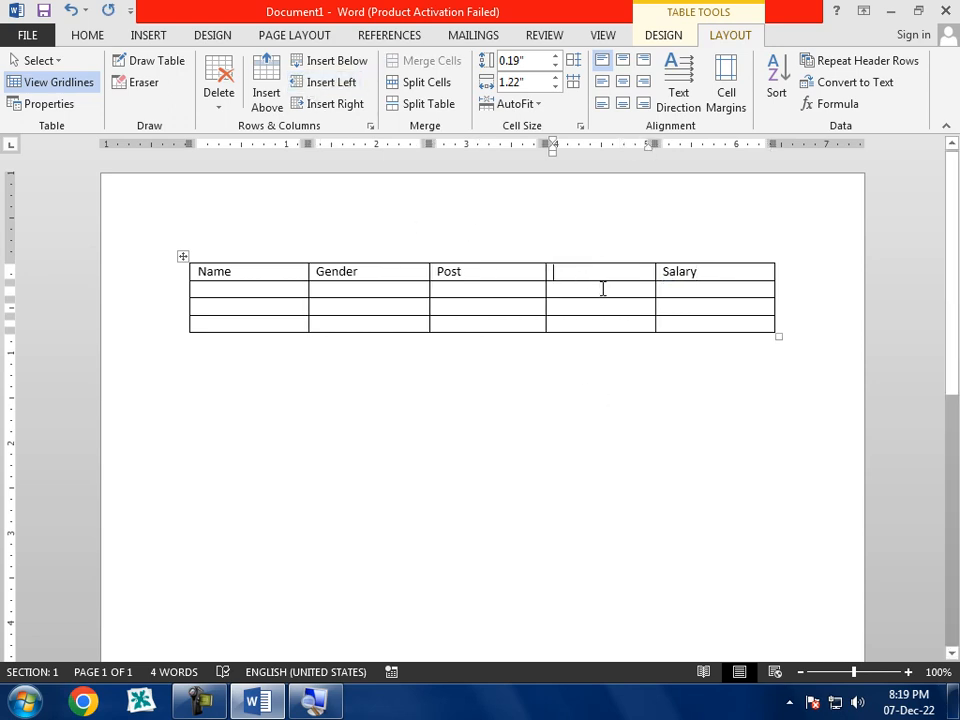
key(ctrl+z)
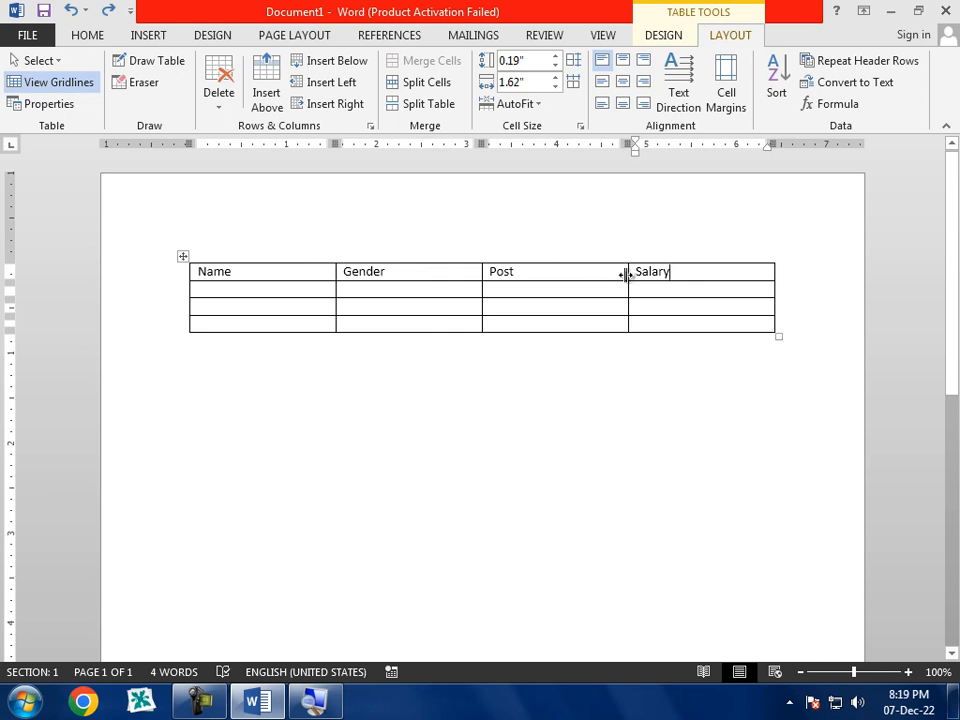
click(334, 104)
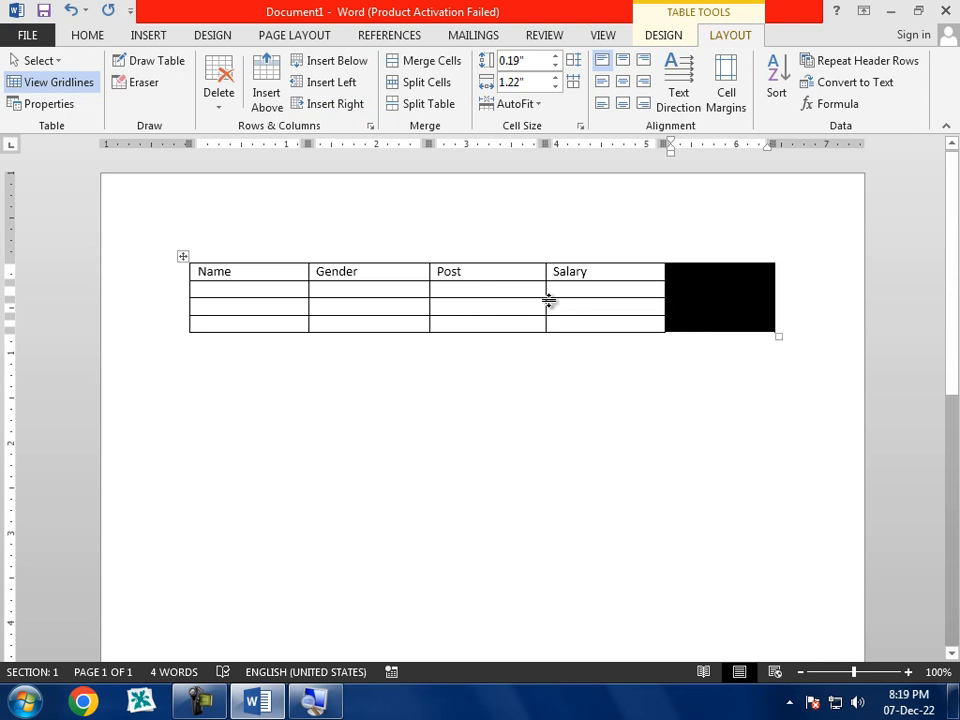
key(ctrl+z)
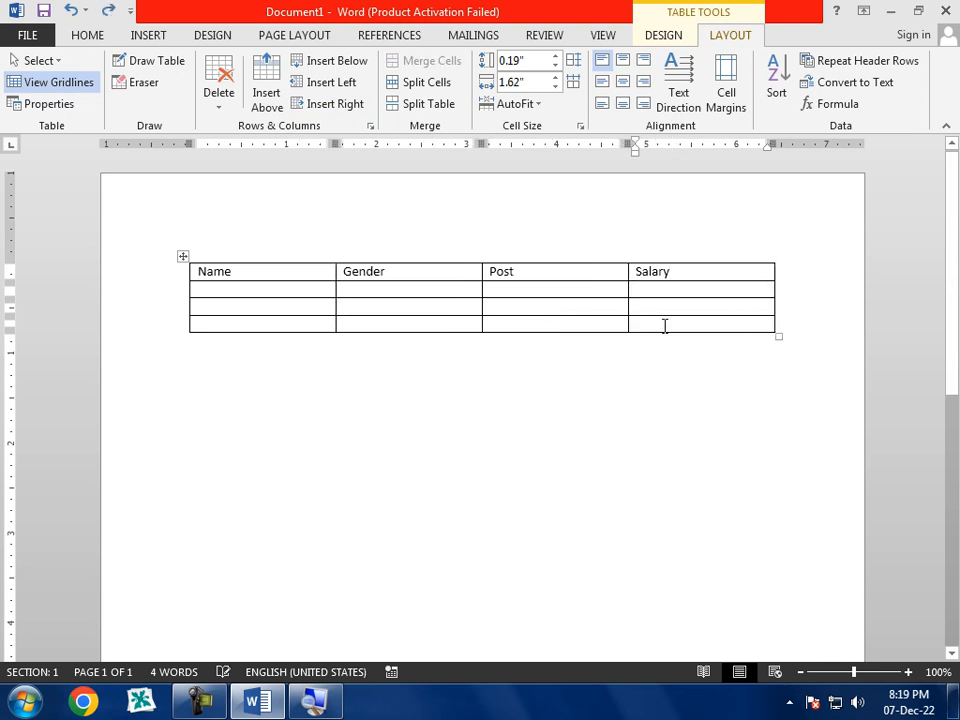
Step: Merge all four cells of the Salary column into one cell
drag(701, 279, 705, 321)
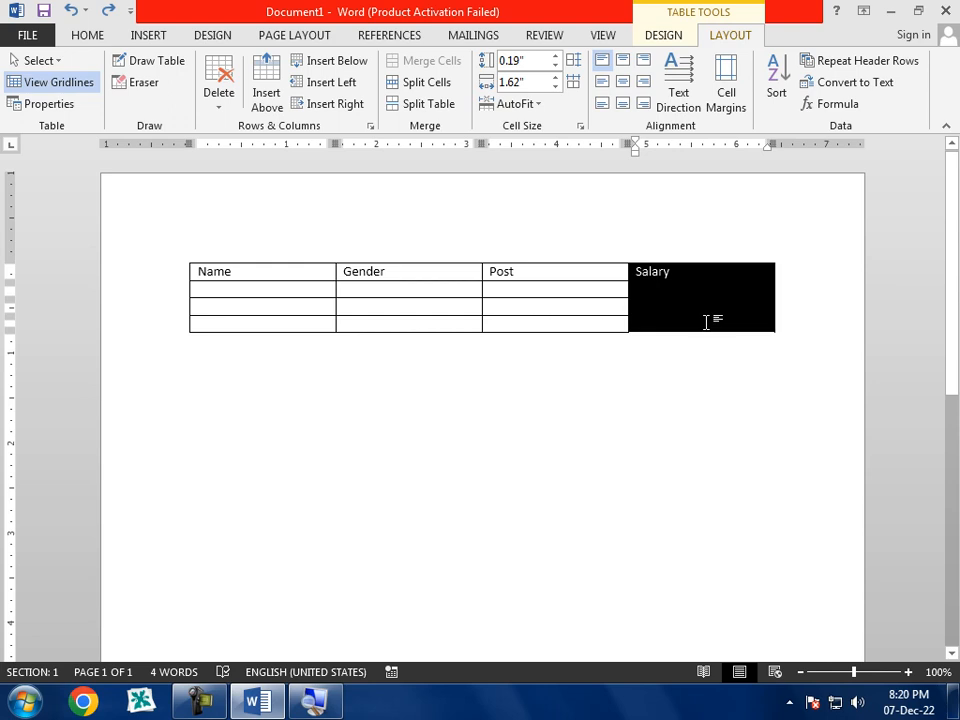
click(418, 66)
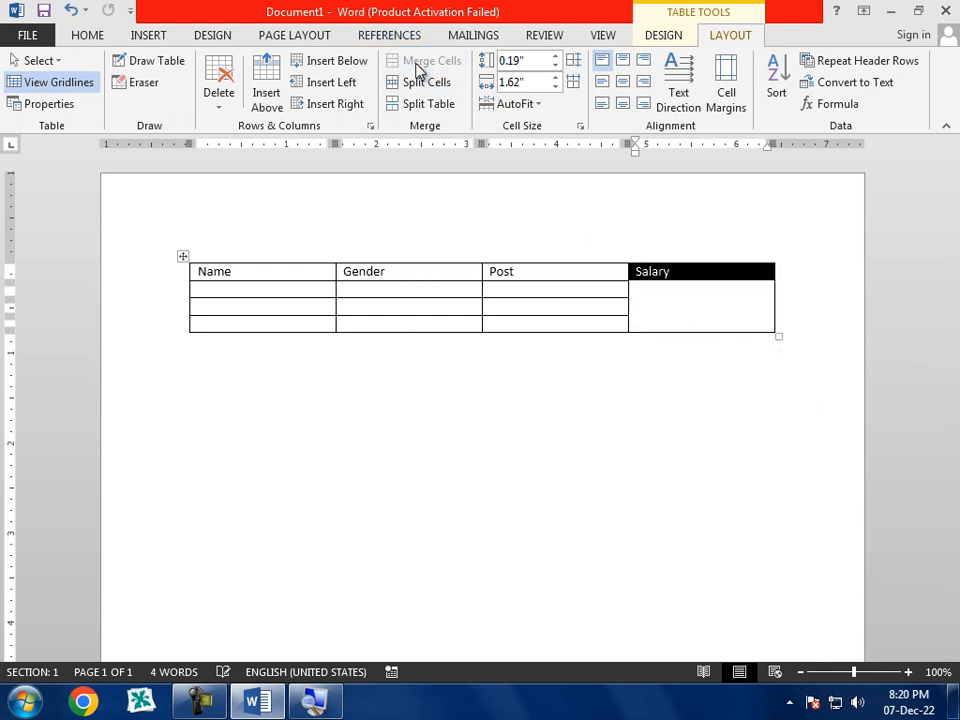
click(671, 321)
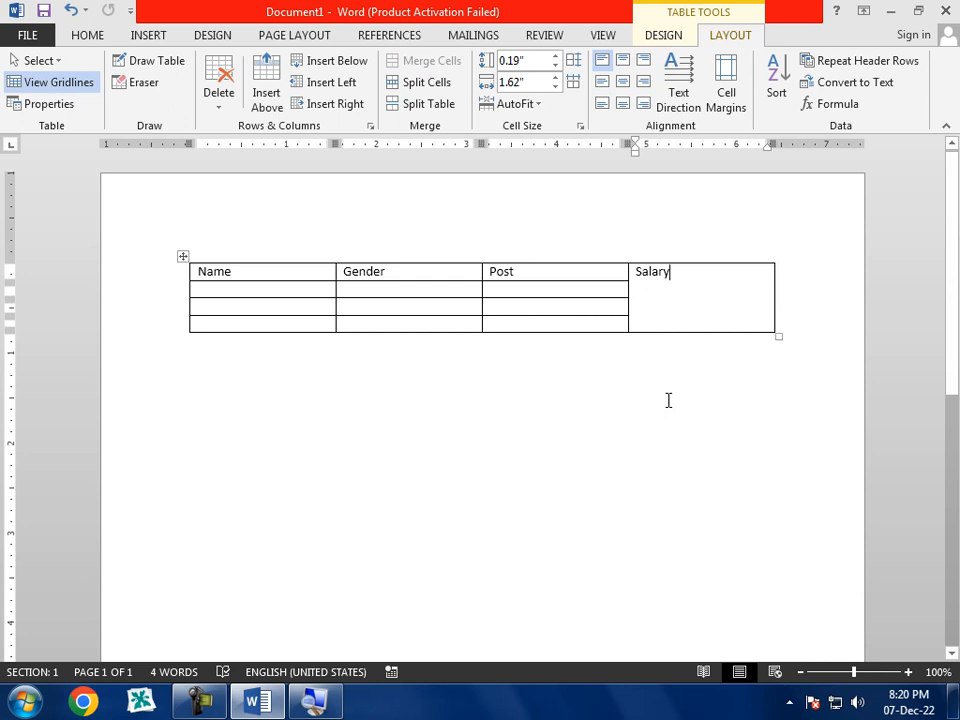
Step: Split the merged Salary cell into 2 columns and 1 row, and undo both the split and the merge
click(422, 82)
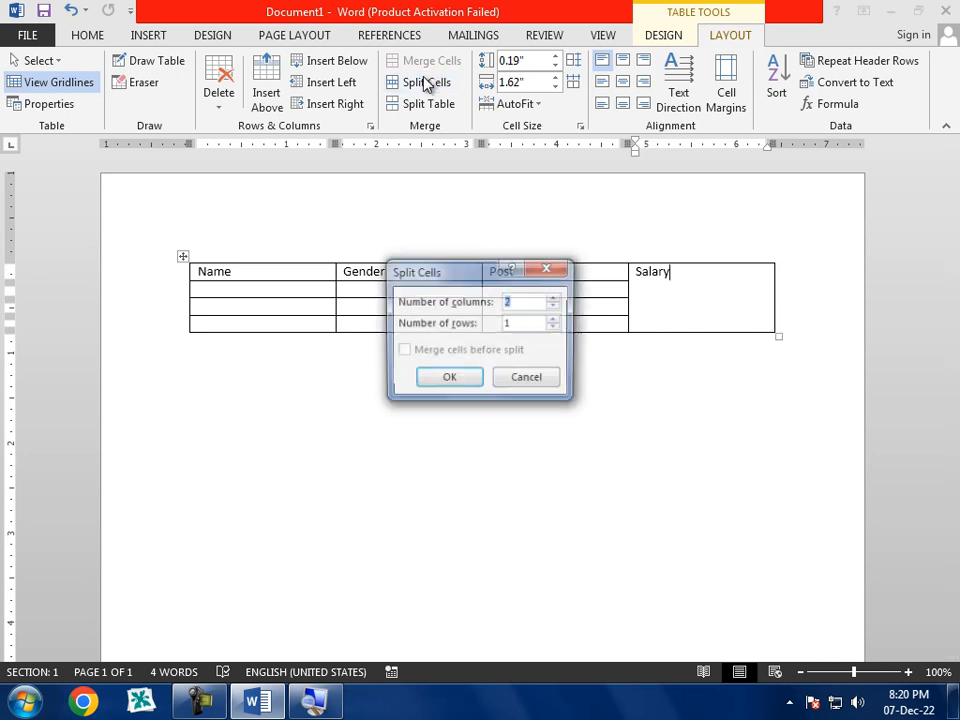
click(452, 379)
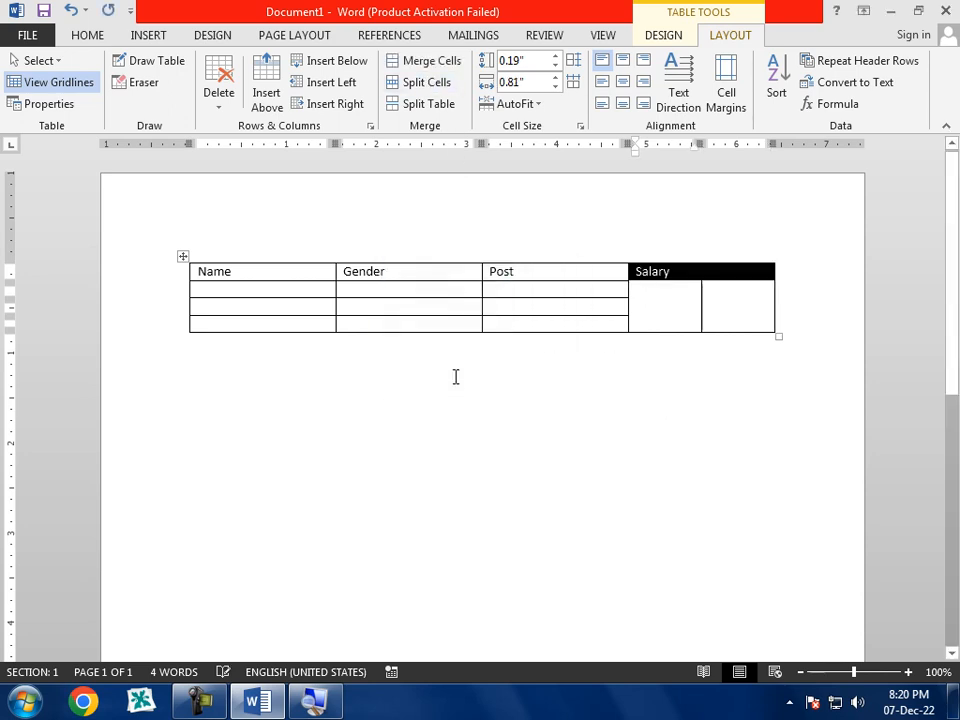
click(704, 352)
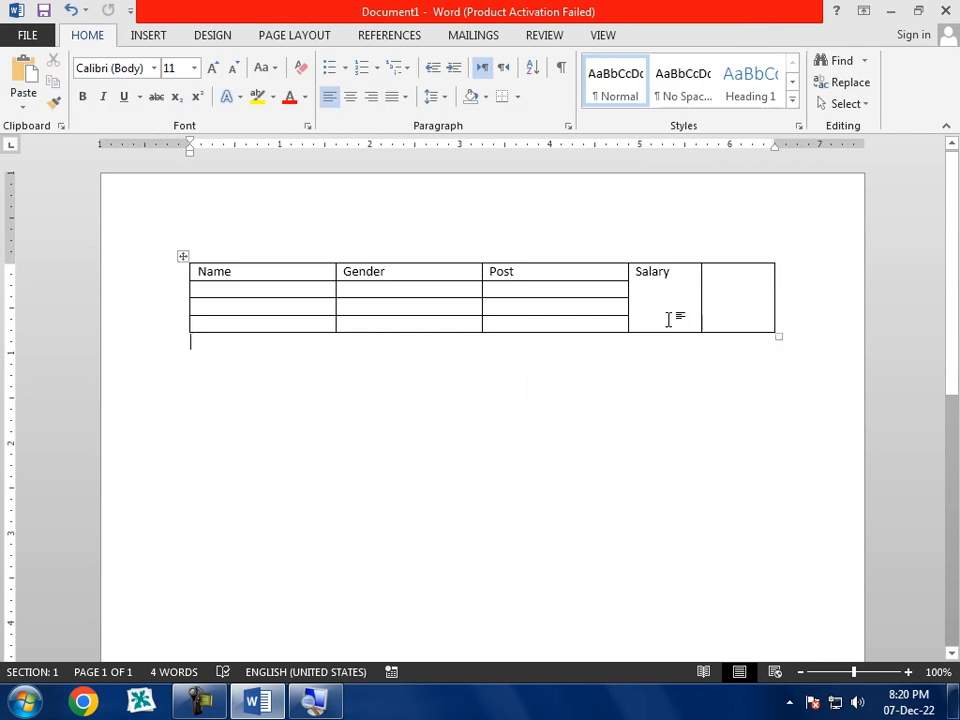
key(ctrl+z)
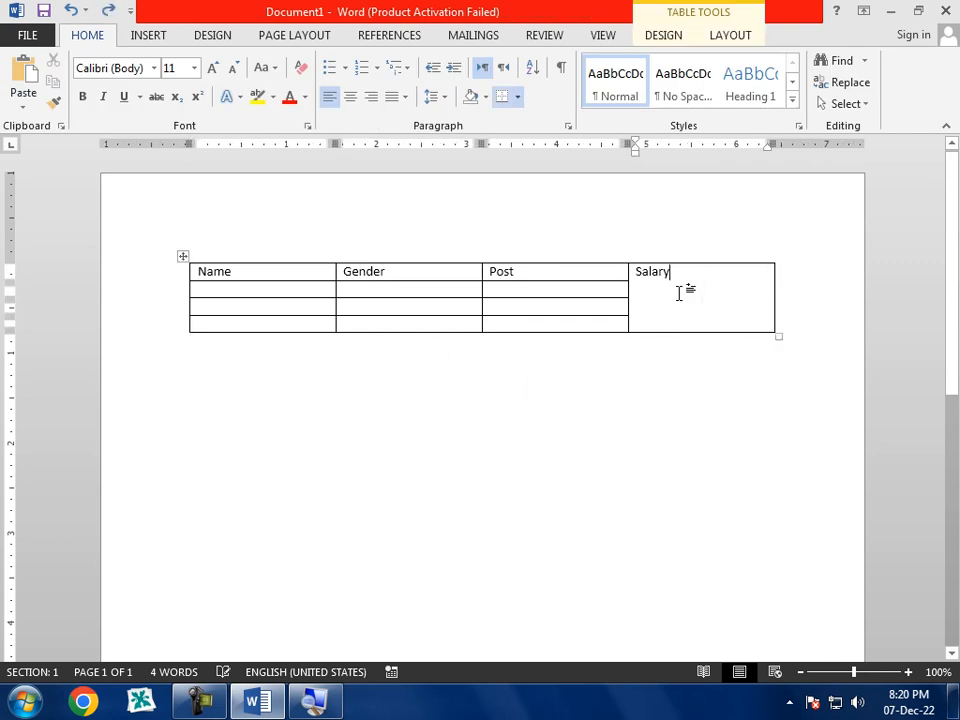
key(ctrl+z)
click(721, 369)
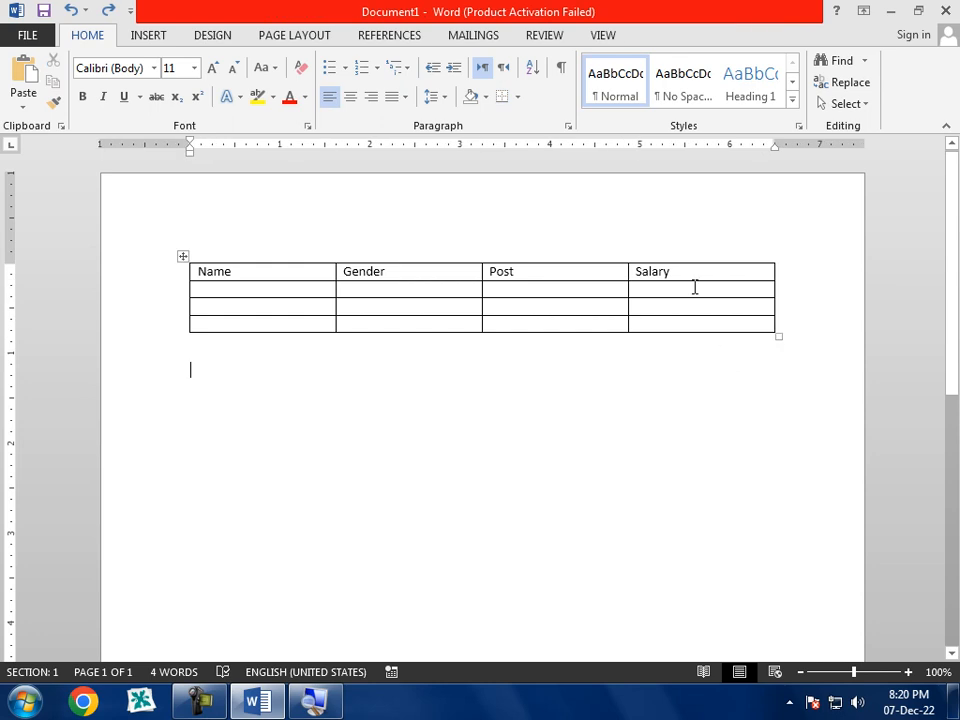
Step: Merge the Salary column's cells again and split the merged cell into 1 column and 4 rows
drag(696, 272, 705, 330)
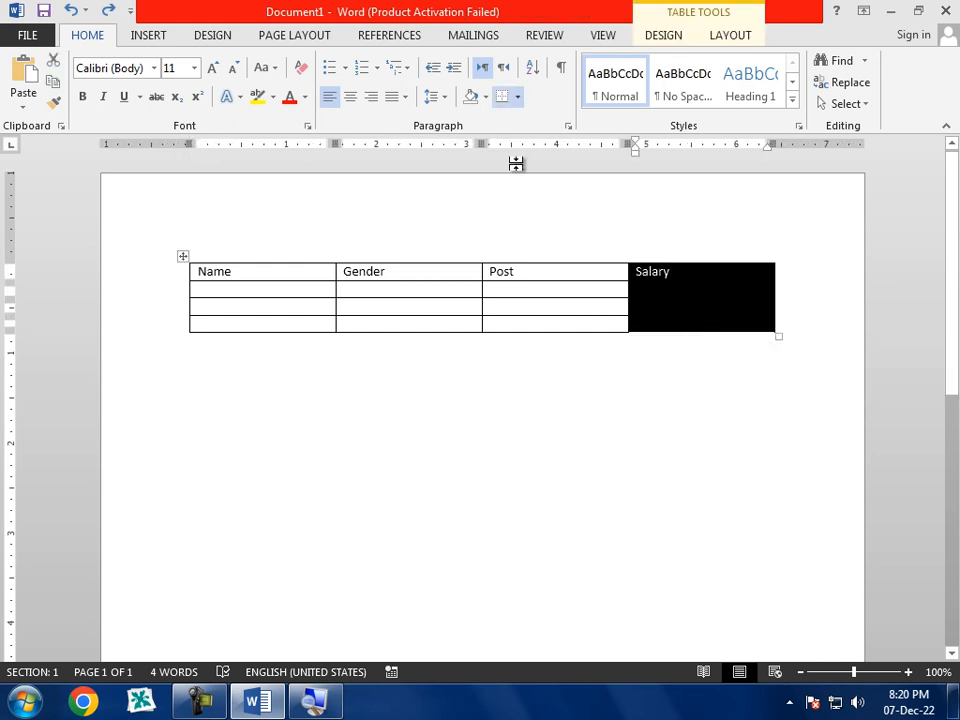
click(733, 44)
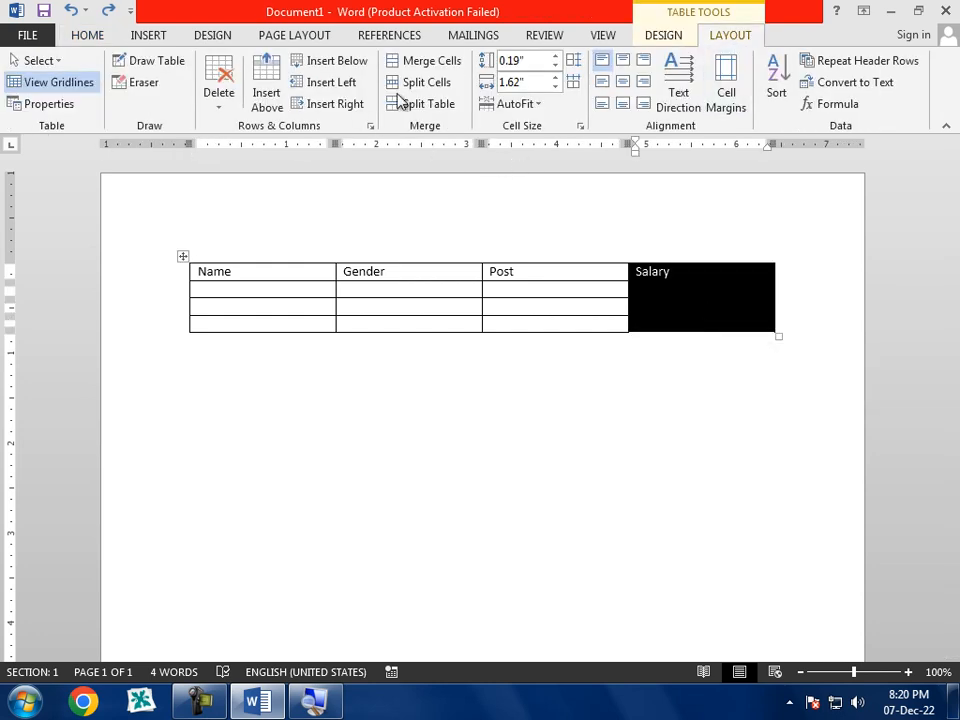
click(427, 67)
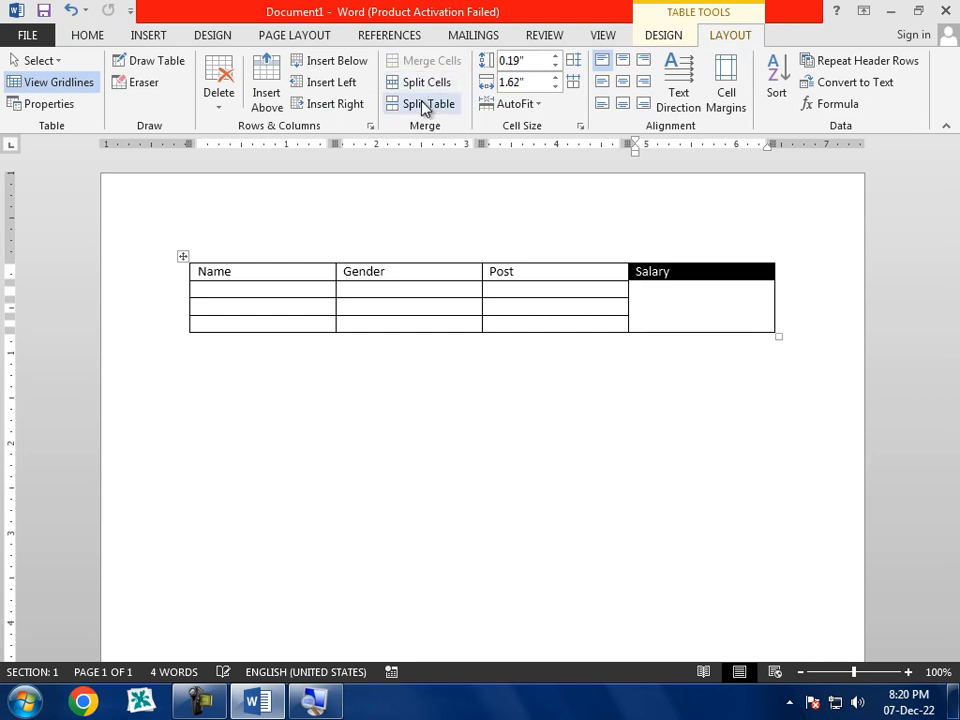
click(423, 88)
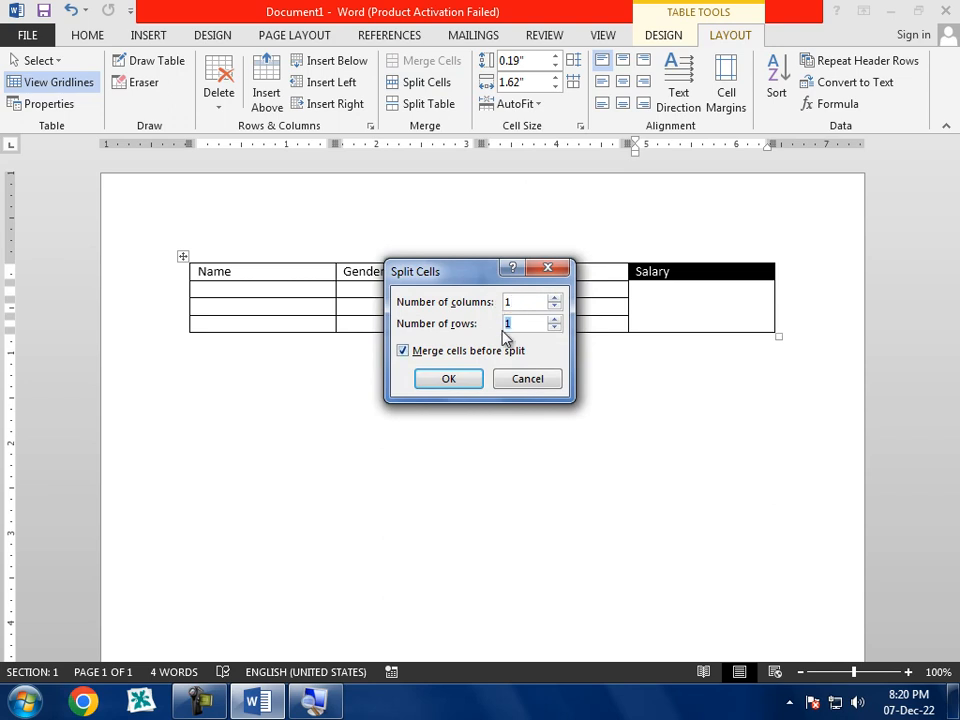
text(4)
key(Return)
key(BackSpace)
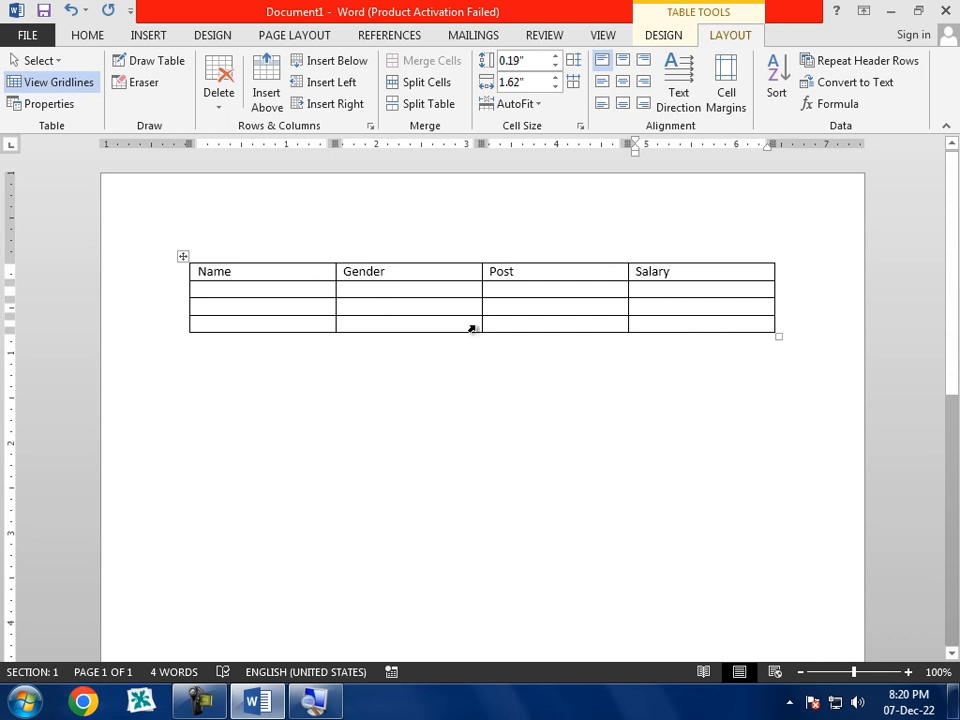
Step: Split the table before its third row and select each of the two resulting tables in turn
click(636, 308)
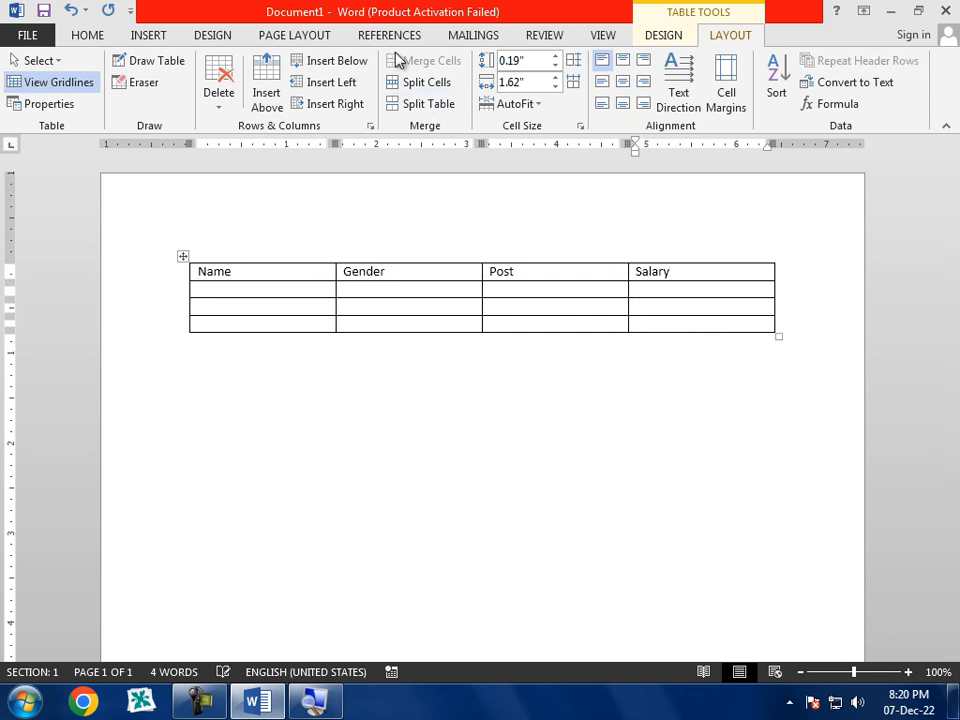
click(418, 104)
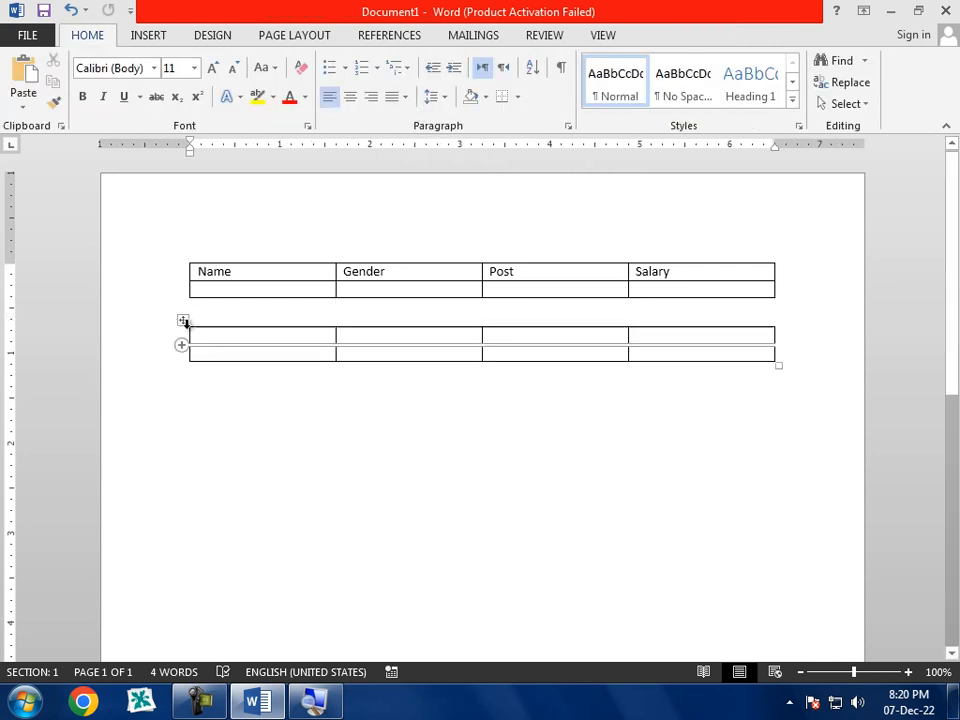
click(181, 320)
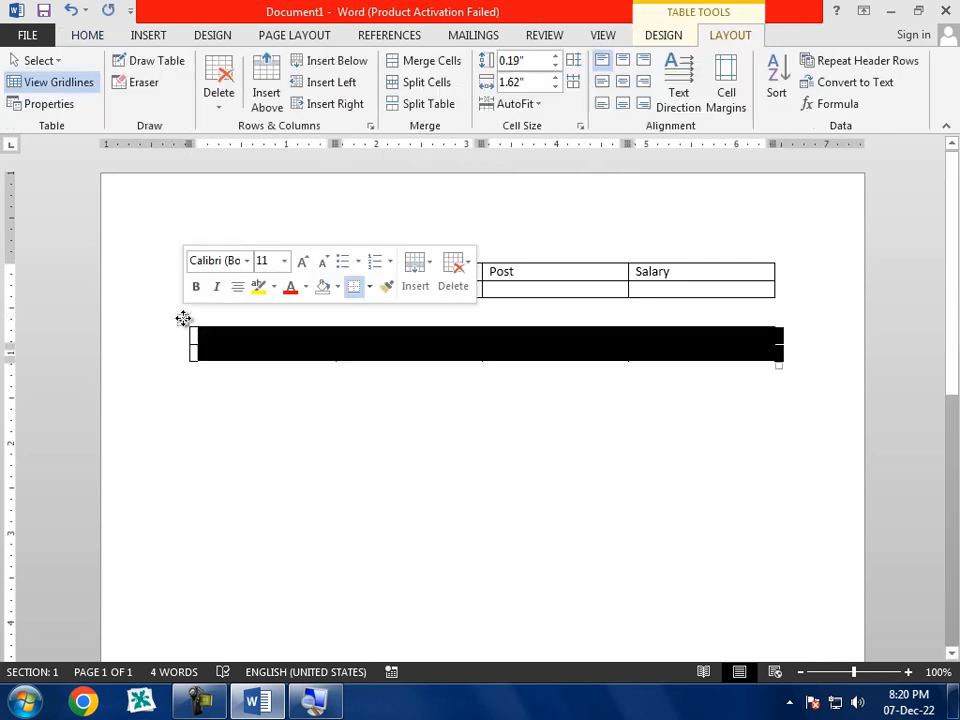
click(519, 293)
click(183, 256)
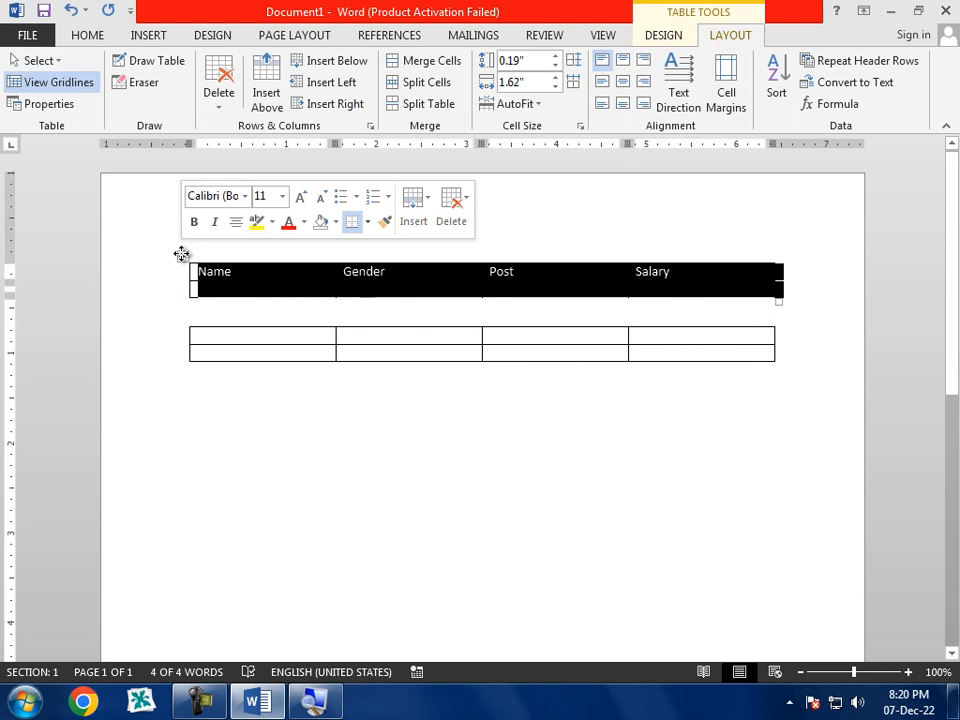
Step: Rejoin the two tables by deleting the empty paragraph between them
click(199, 336)
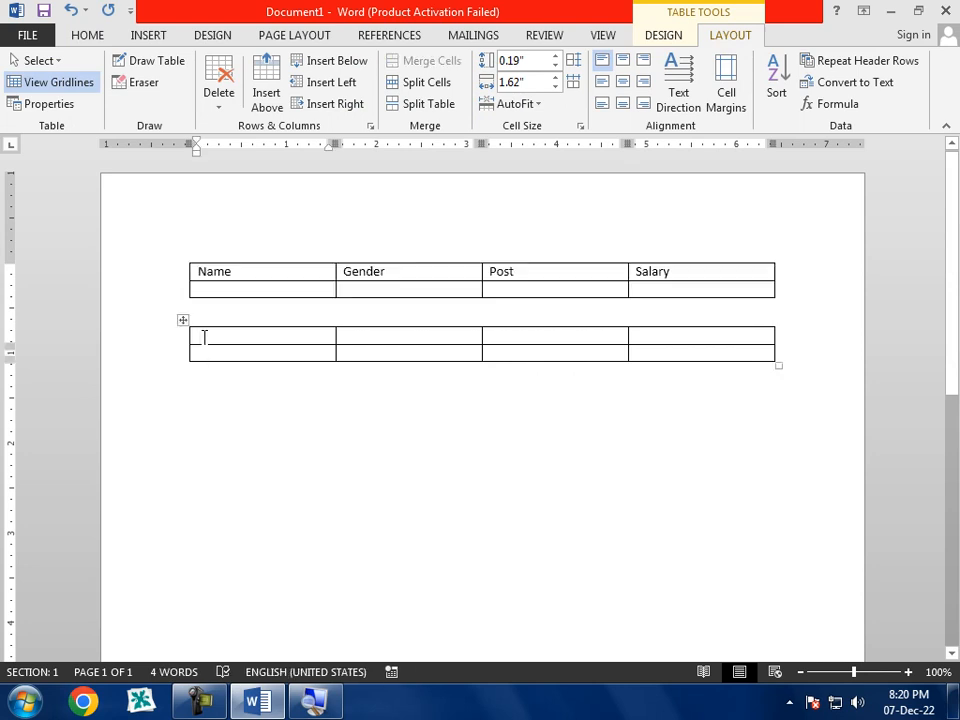
click(193, 312)
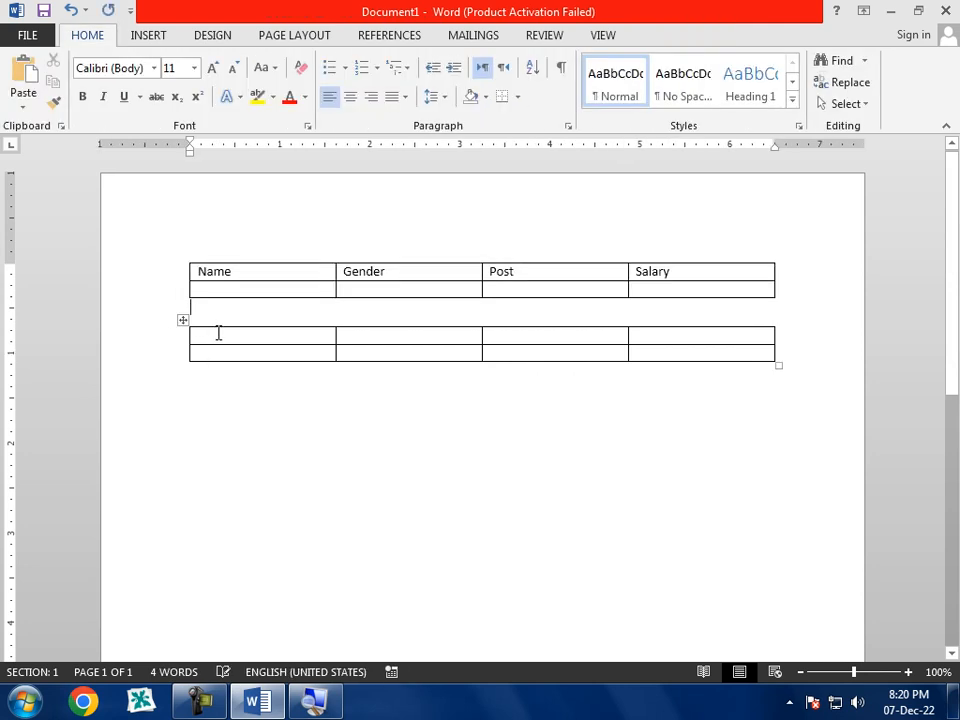
key(Delete)
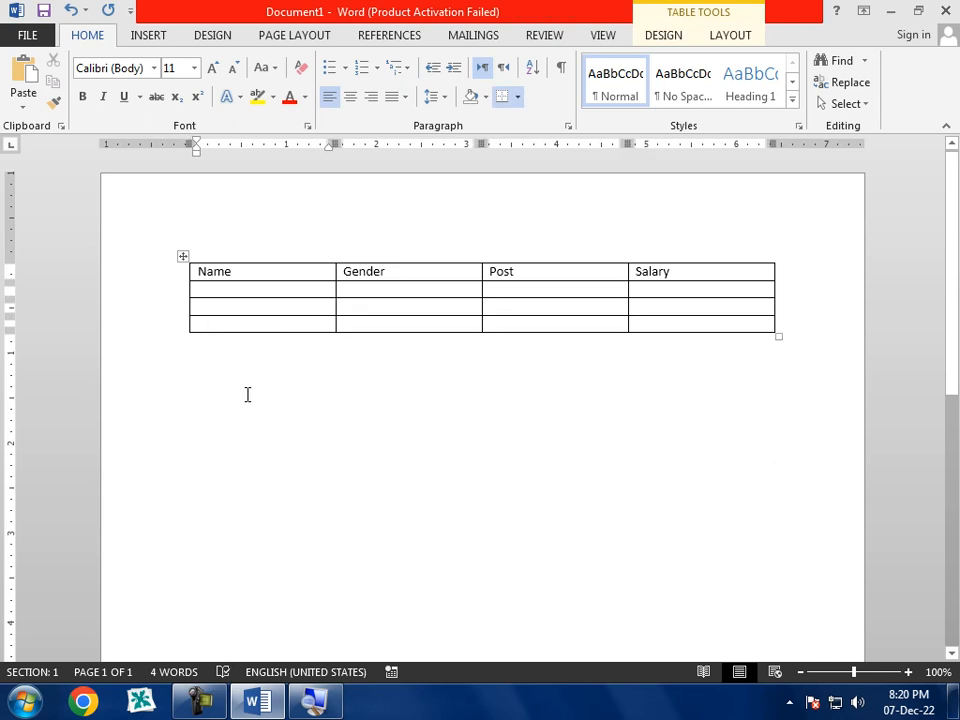
Step: Set the height of the table's second row to 0.8"
click(728, 40)
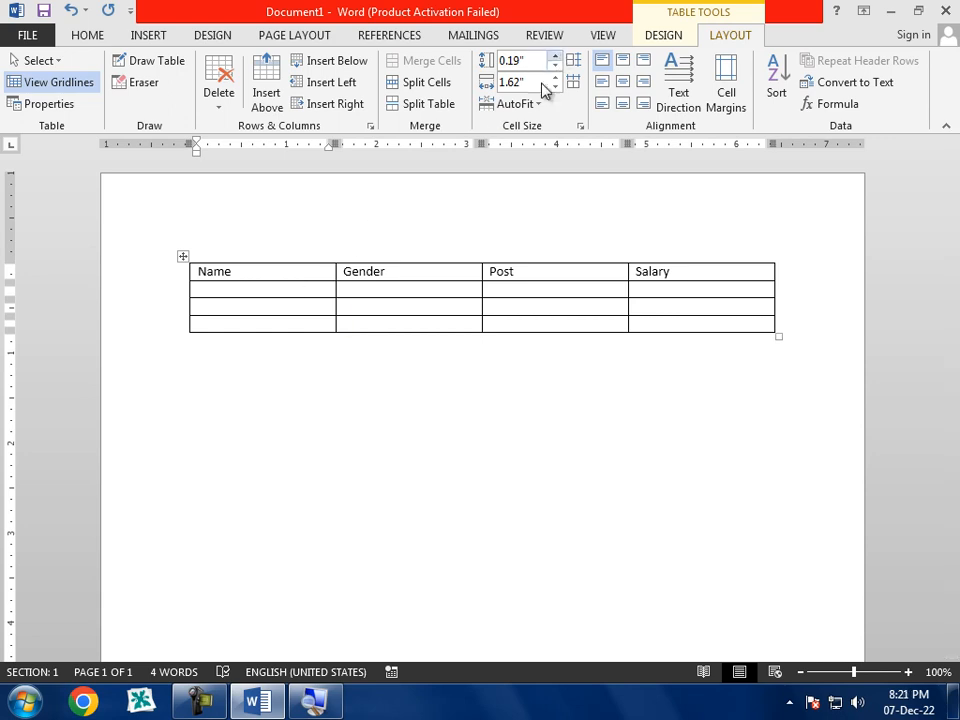
click(272, 292)
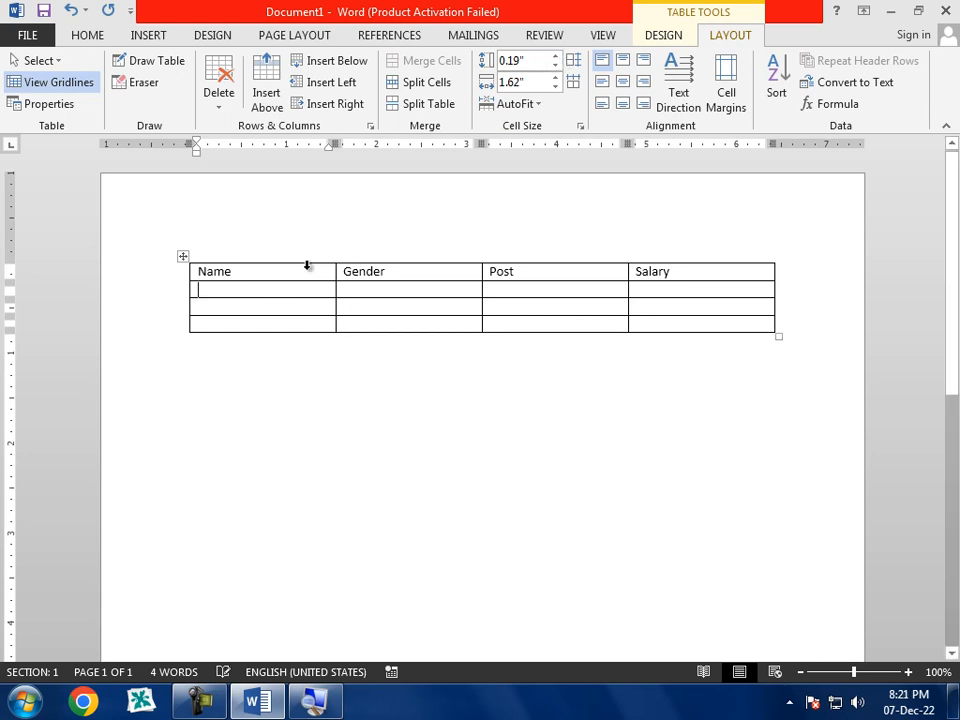
click(555, 57)
click(555, 57)
click(555, 57)
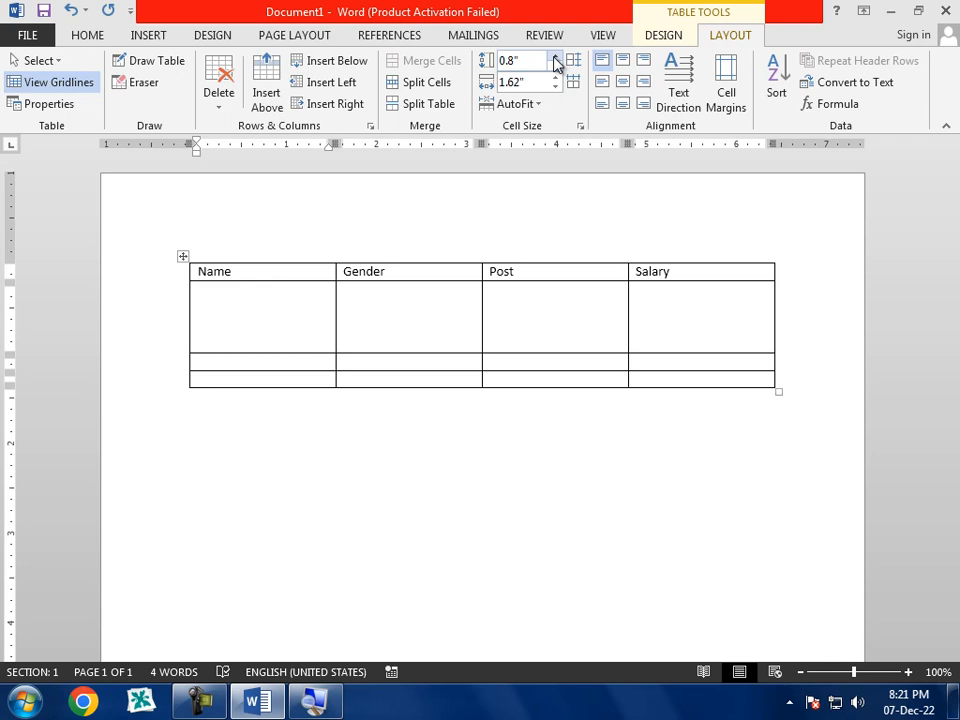
Step: Set the width of the Gender column to 2.3"
click(450, 361)
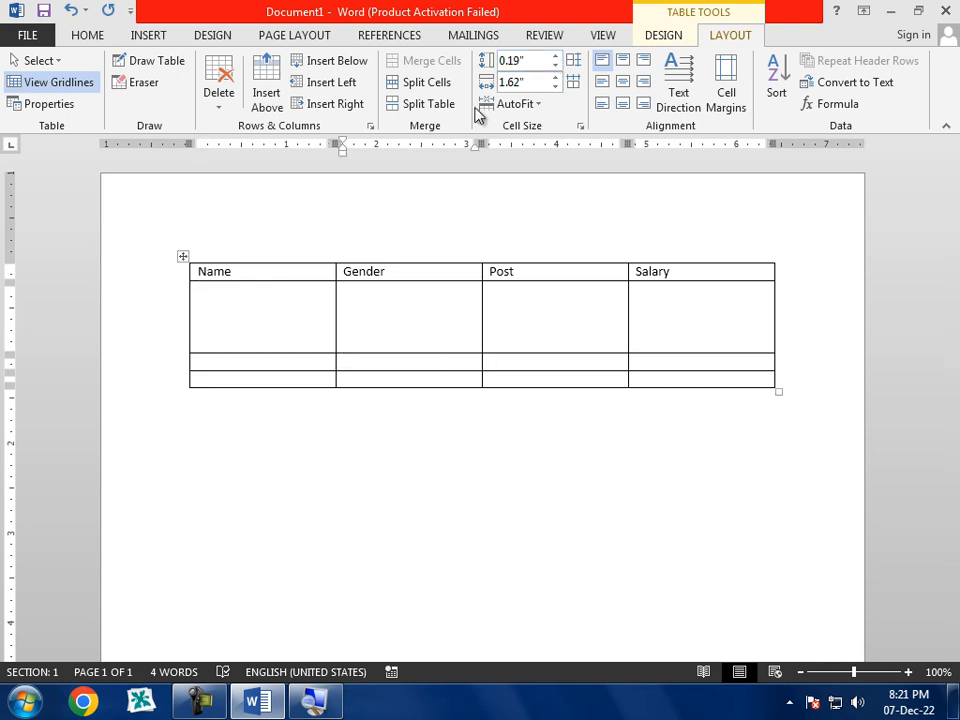
click(556, 77)
click(556, 77)
click(556, 77)
click(556, 77)
click(556, 77)
click(556, 77)
click(556, 77)
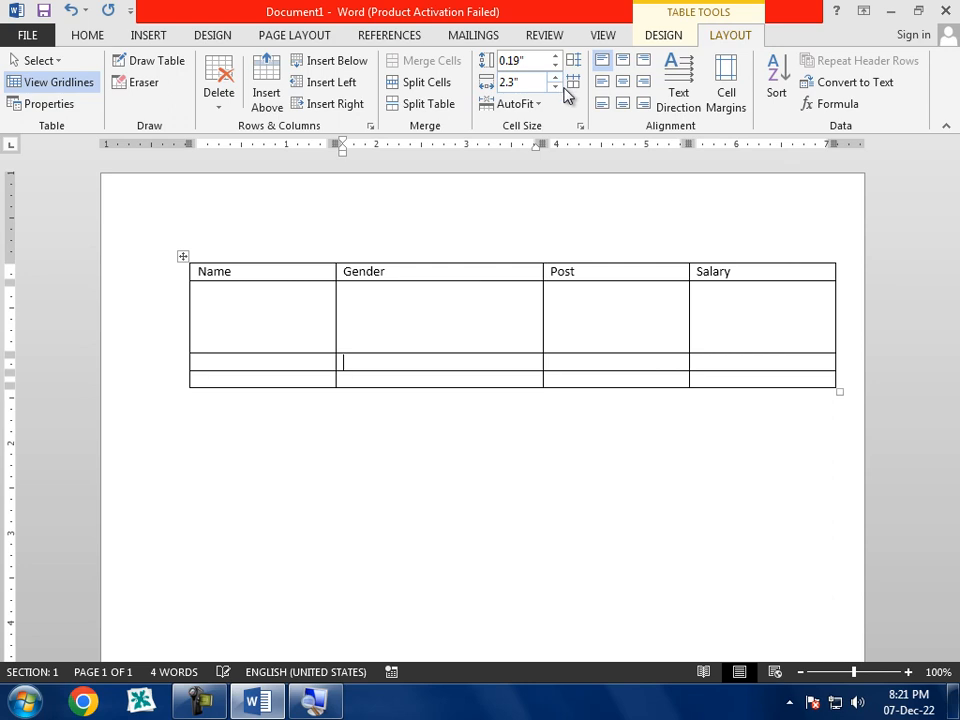
Step: Distribute the table's rows to equal heights and its columns to equal widths
click(632, 365)
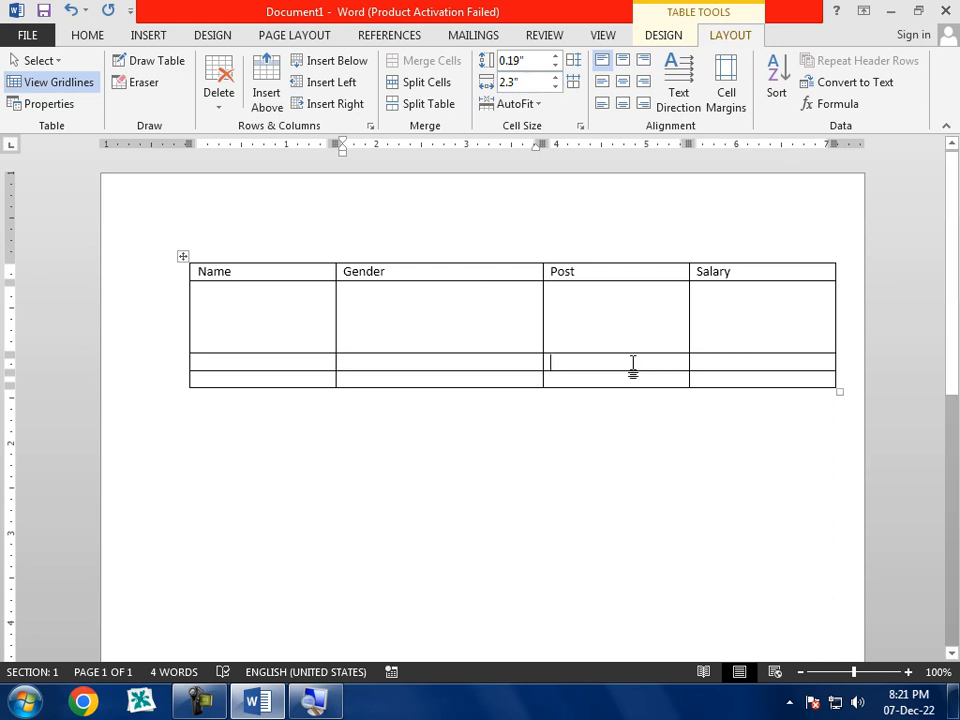
click(575, 64)
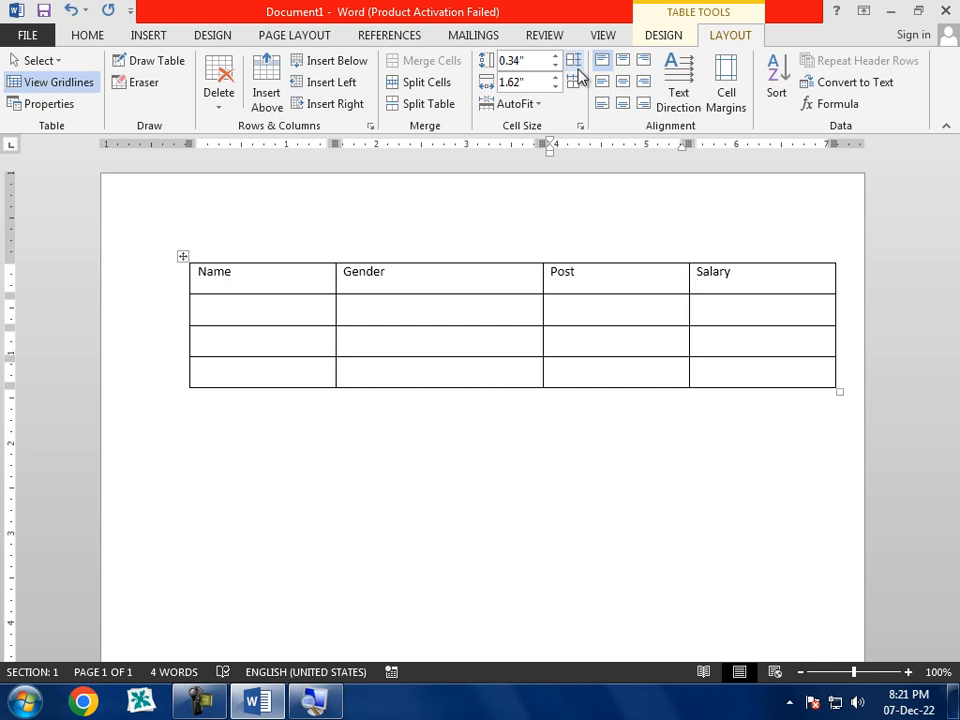
click(575, 82)
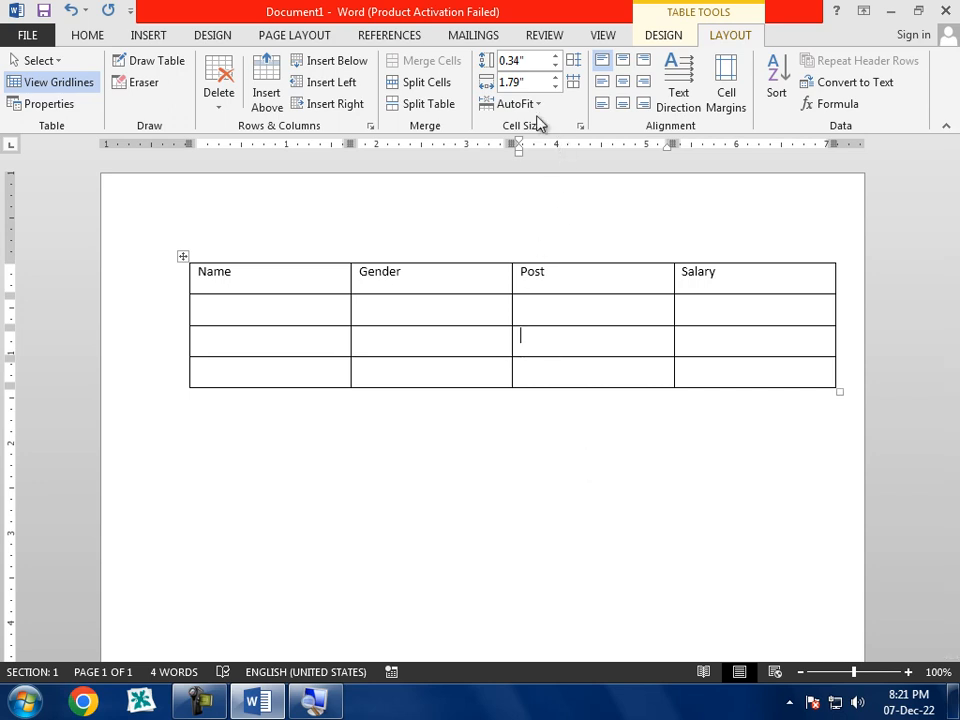
Step: Apply AutoFit Contents, AutoFit Window and Fixed Column Width to the table in turn
click(517, 104)
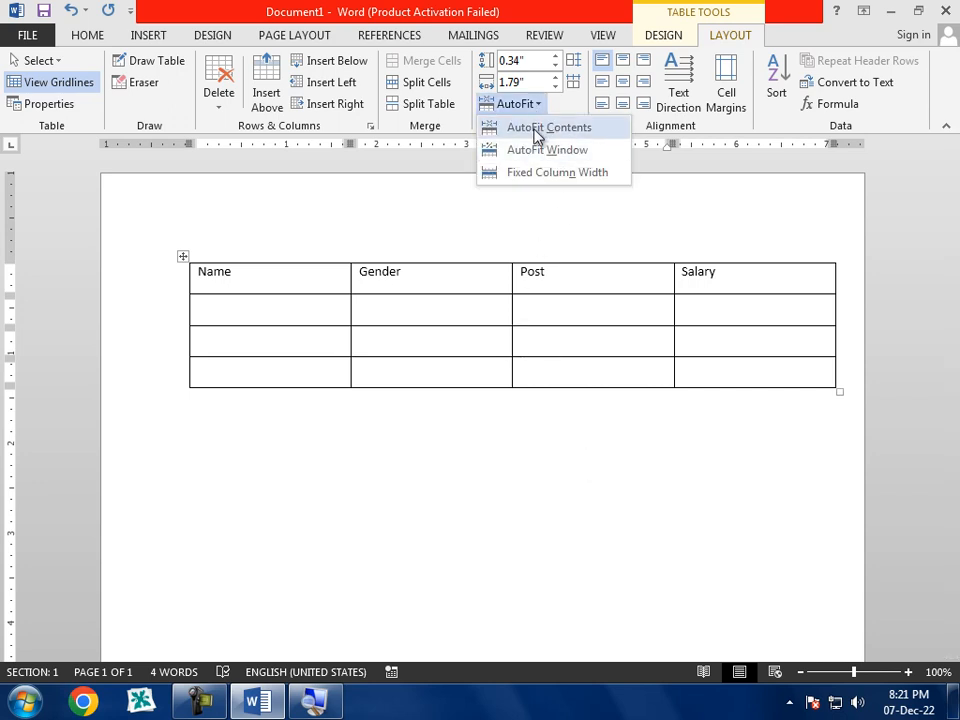
click(537, 128)
click(532, 106)
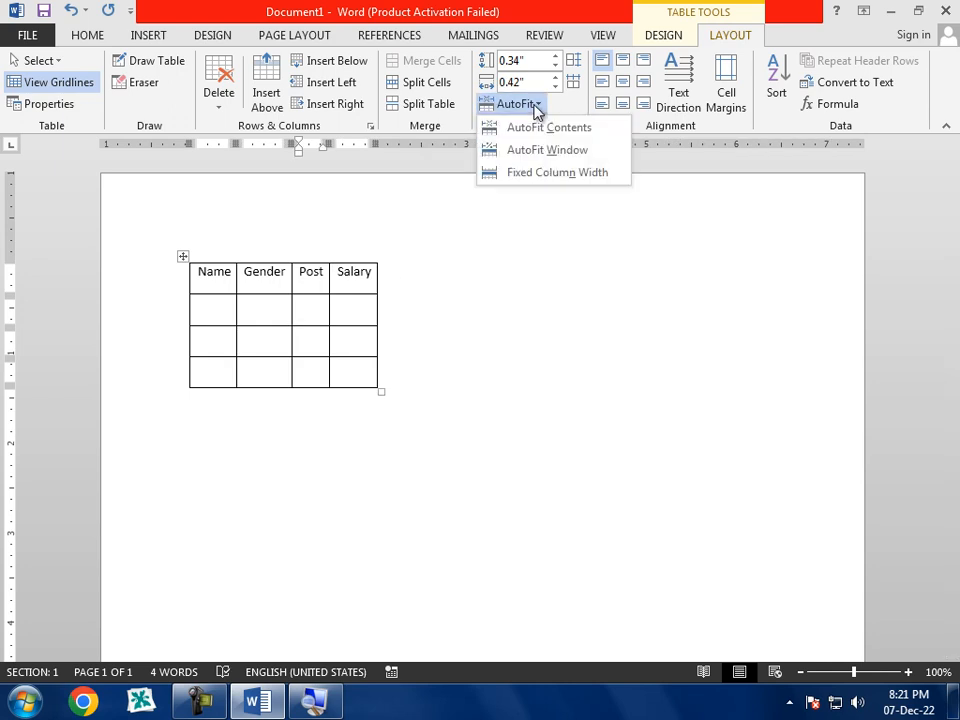
click(537, 152)
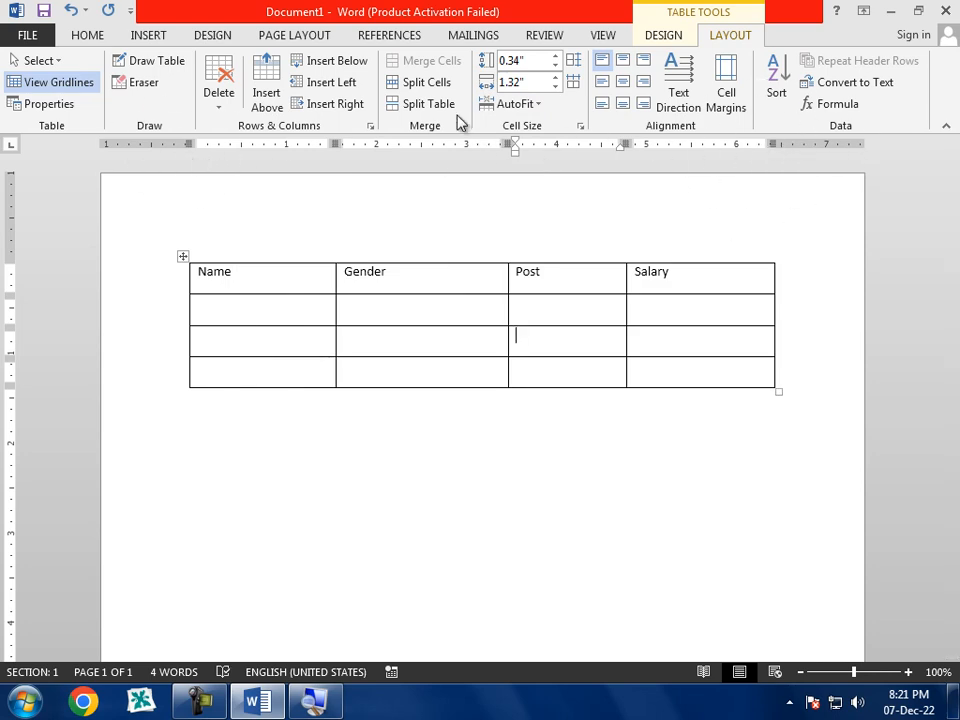
click(535, 106)
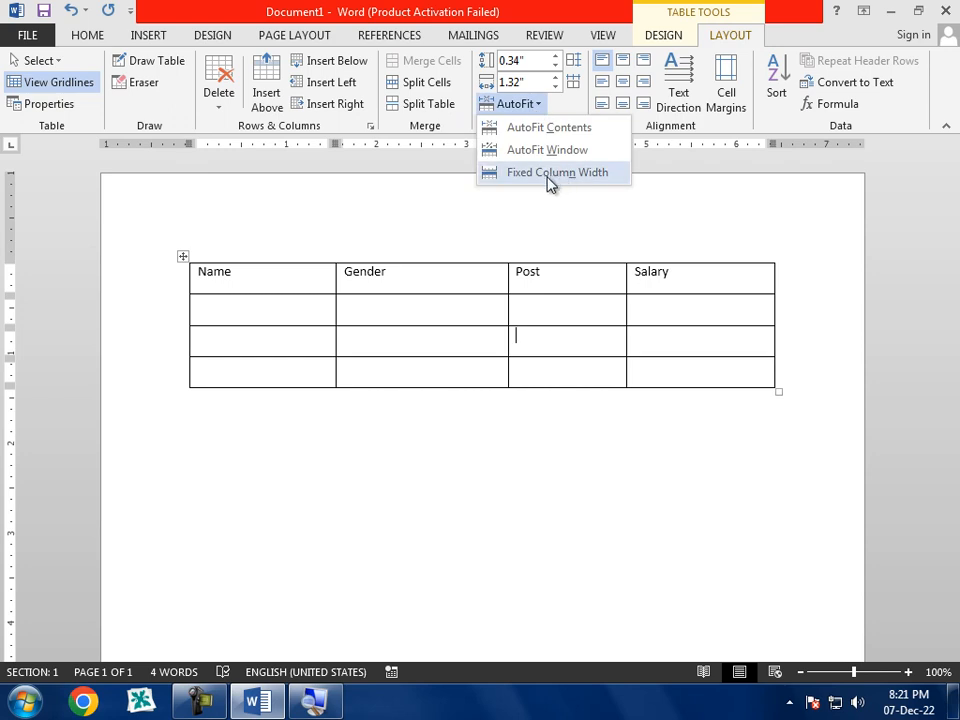
click(548, 173)
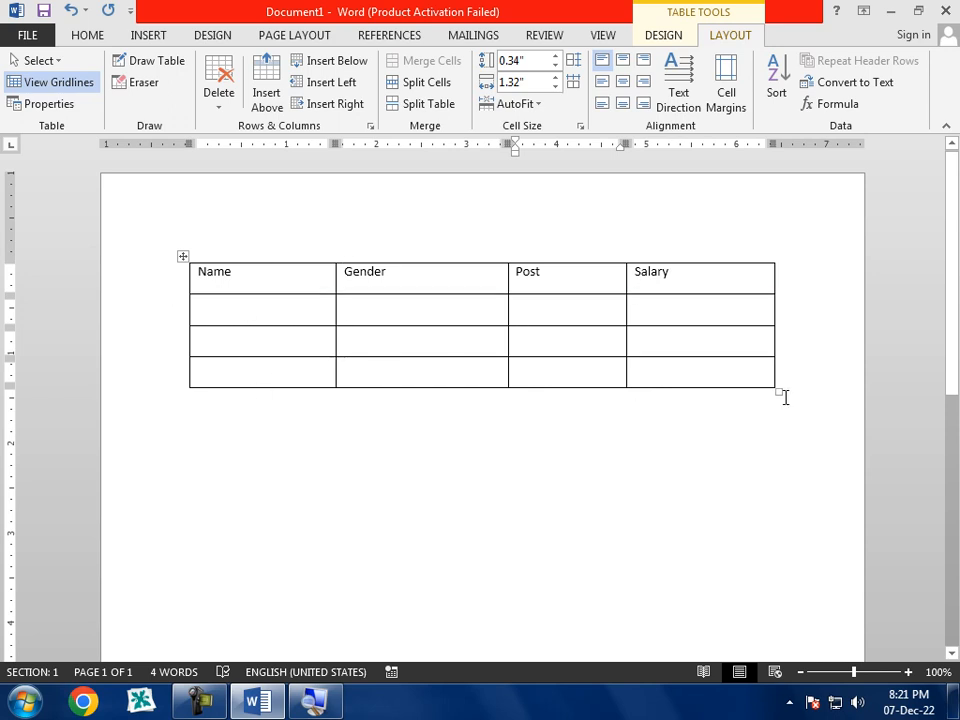
Step: Enlarge the table to rows about 0.71" high and cycle the header row text through the nine cell alignments, ending on Align Center
drag(782, 392, 786, 415)
drag(773, 521, 773, 520)
drag(684, 283, 233, 309)
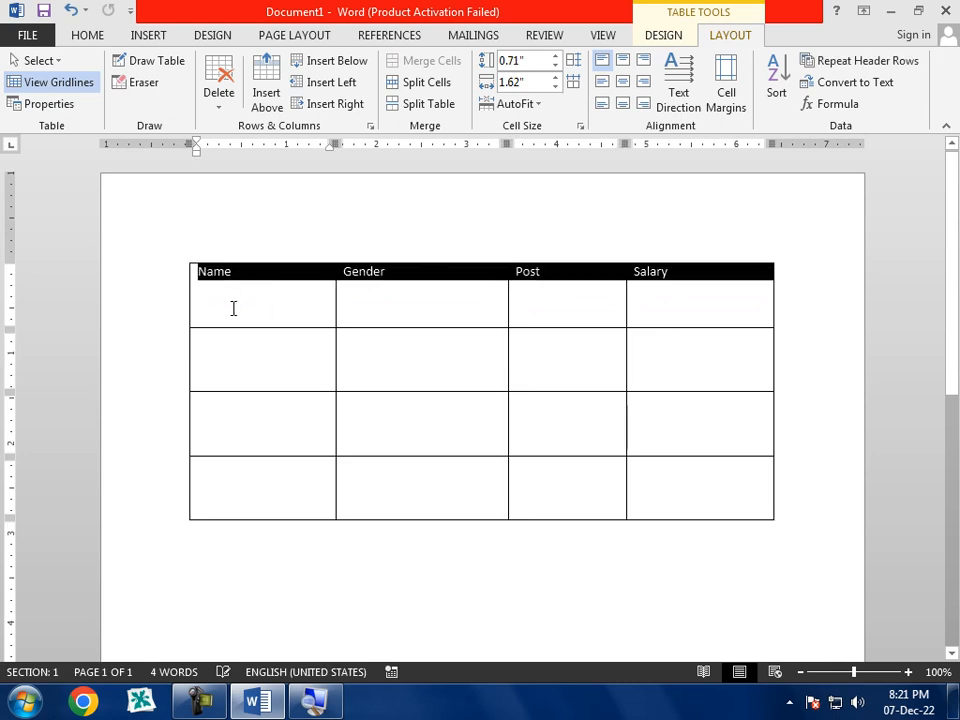
click(623, 62)
click(645, 62)
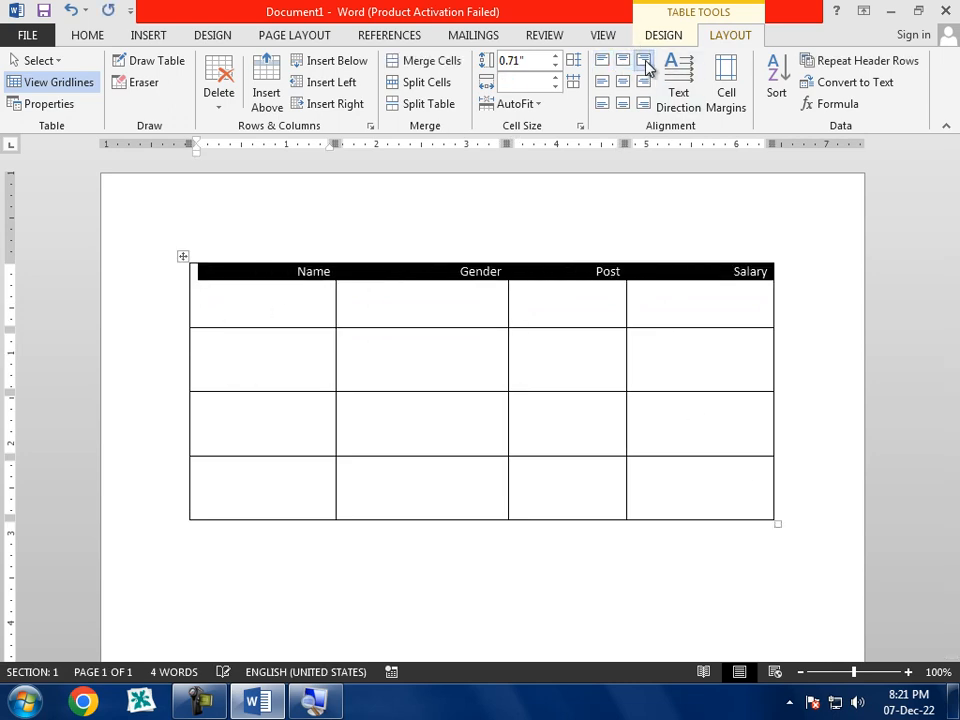
click(644, 83)
click(623, 83)
click(604, 84)
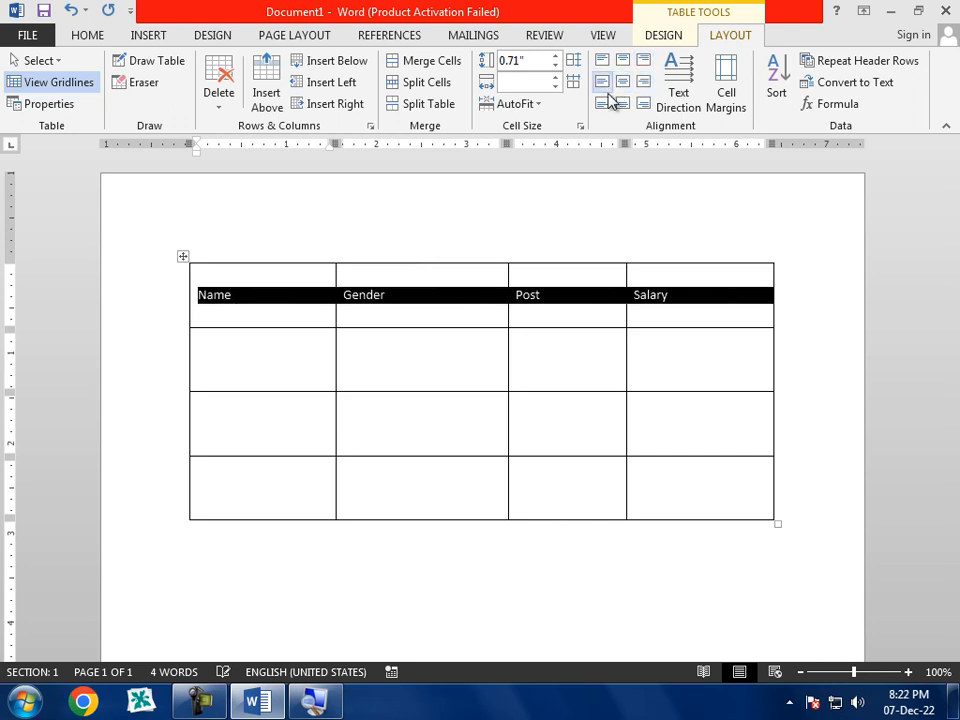
click(602, 105)
click(621, 106)
click(638, 108)
click(620, 106)
click(603, 104)
click(623, 83)
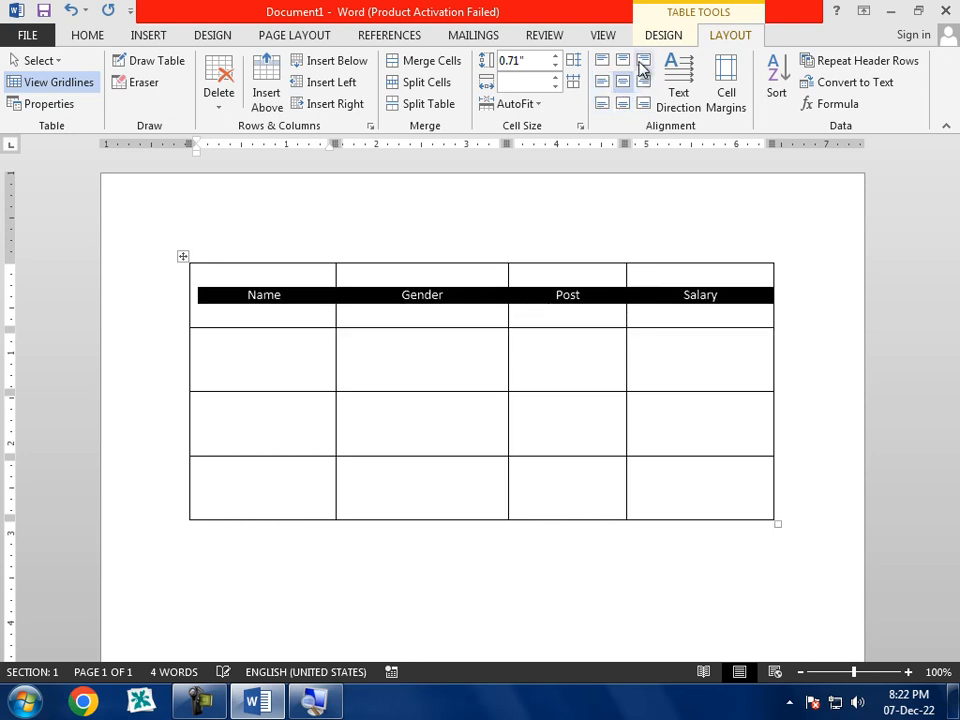
click(641, 62)
click(602, 60)
click(626, 85)
Step: Rotate the header row's text direction three times so it runs through the vertical orientations back to horizontal
click(684, 88)
click(684, 88)
click(684, 88)
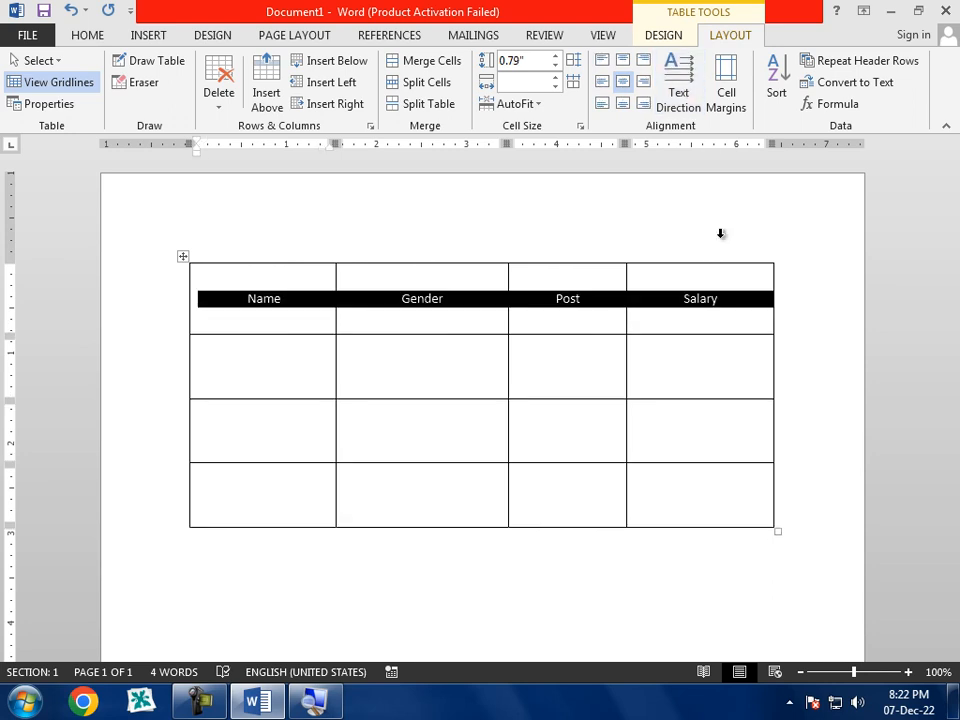
Step: Apply Align Top Left to the Gender header cell and to the whole header row
click(413, 305)
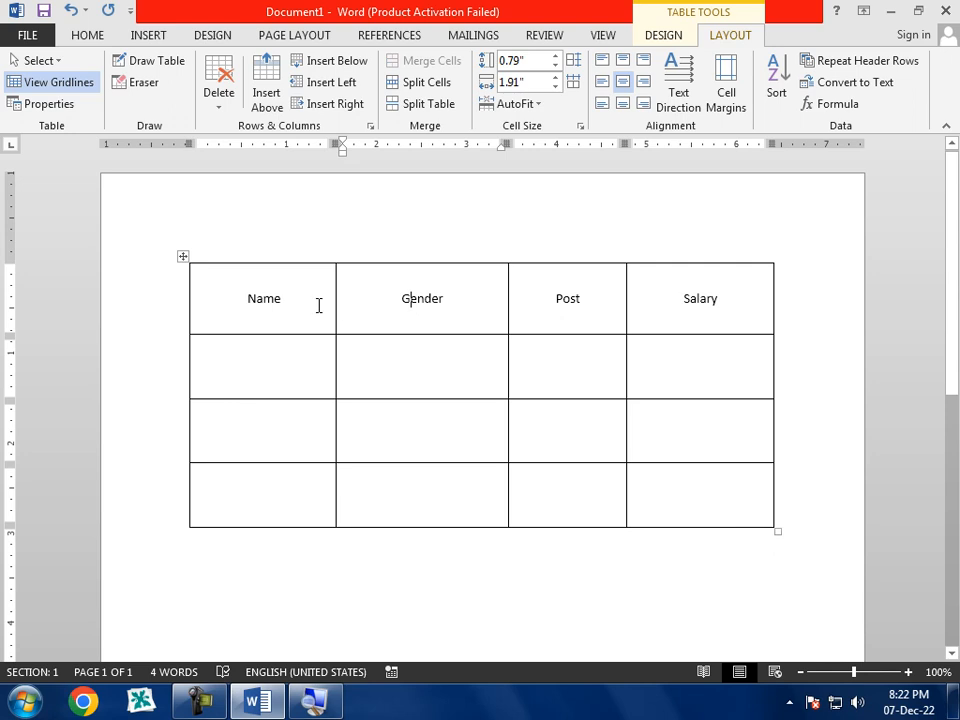
click(604, 62)
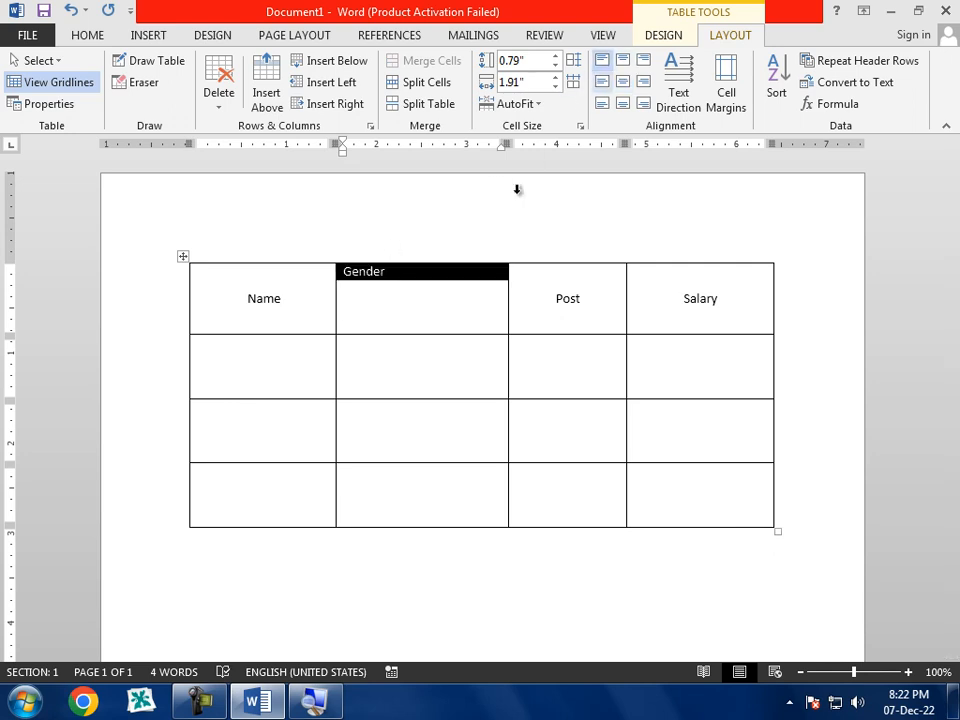
drag(221, 302, 641, 213)
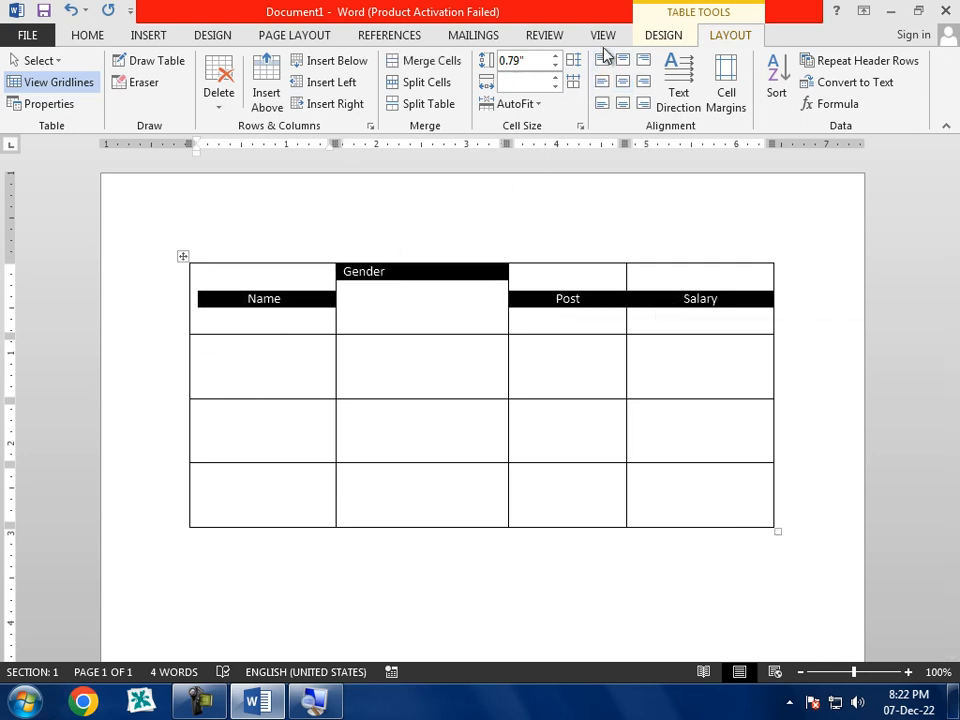
click(604, 62)
click(411, 321)
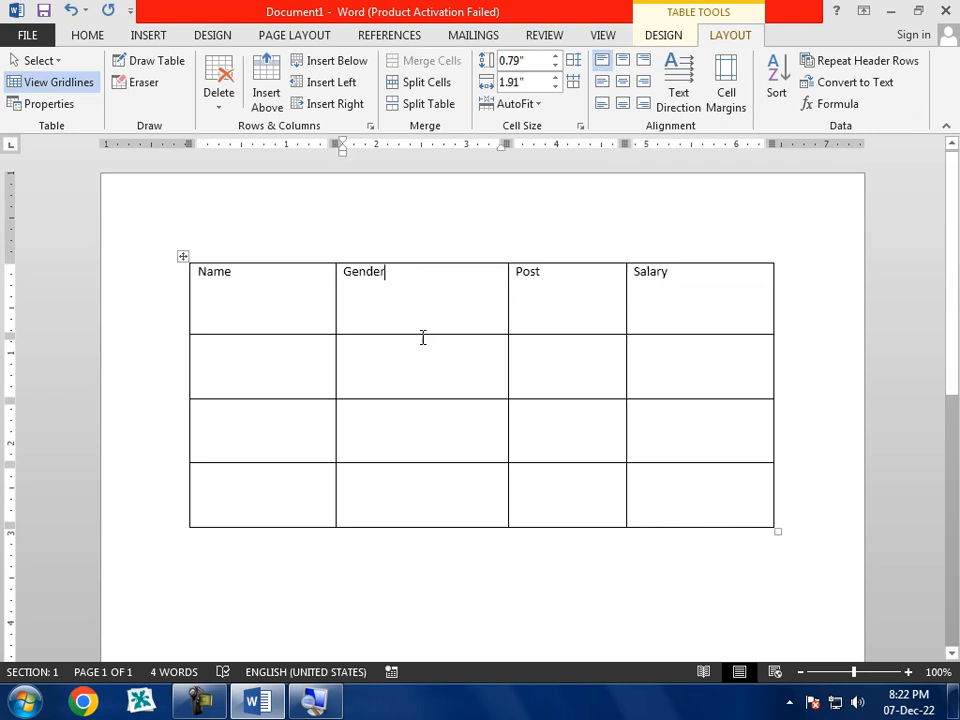
Step: Shrink the table so its header row is about 0.3" high and set the default left cell margin to 0
drag(780, 531, 755, 367)
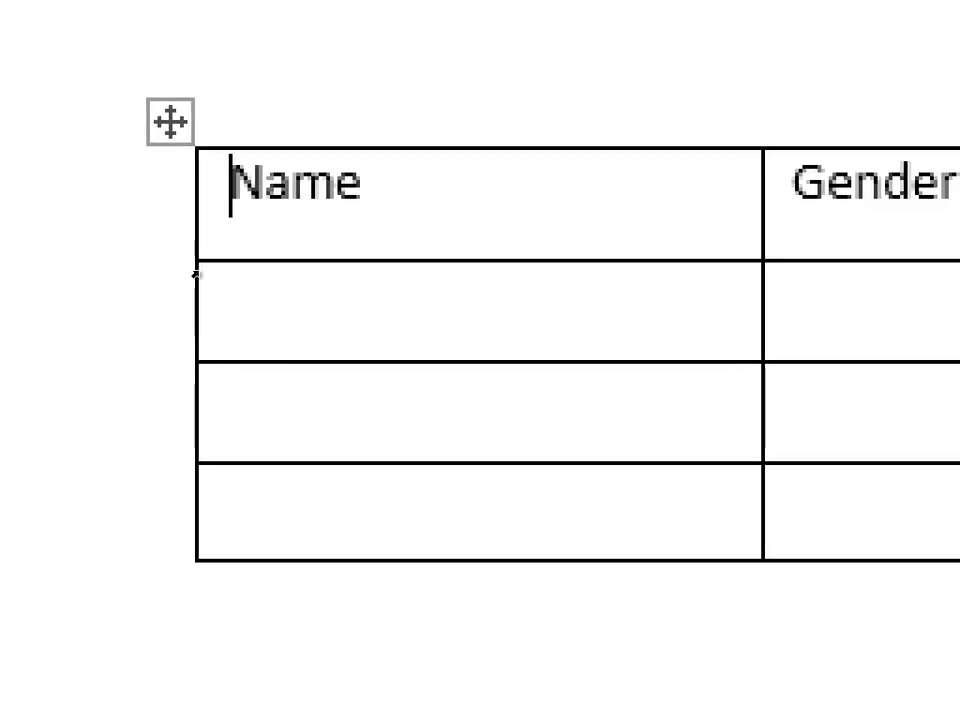
mouse_move(188, 268)
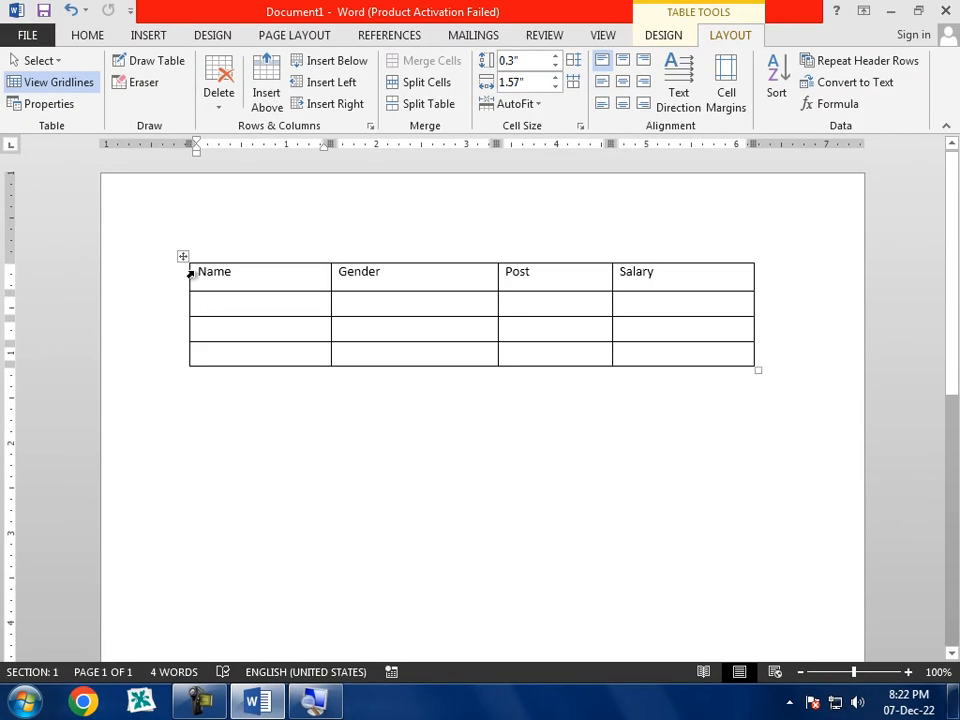
click(727, 90)
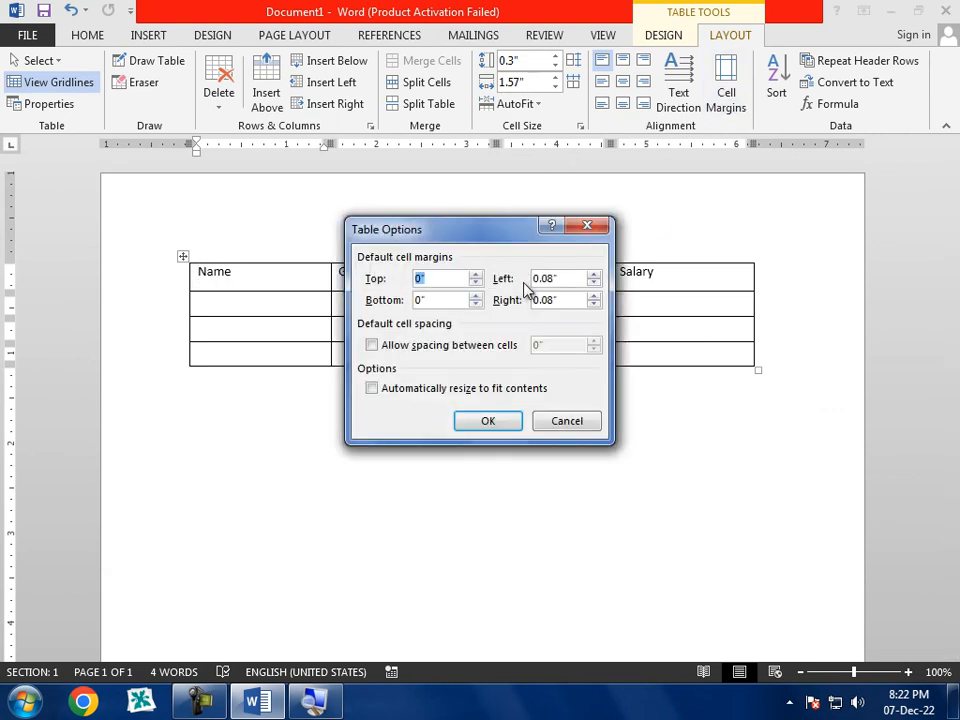
drag(556, 281, 526, 278)
text(0)
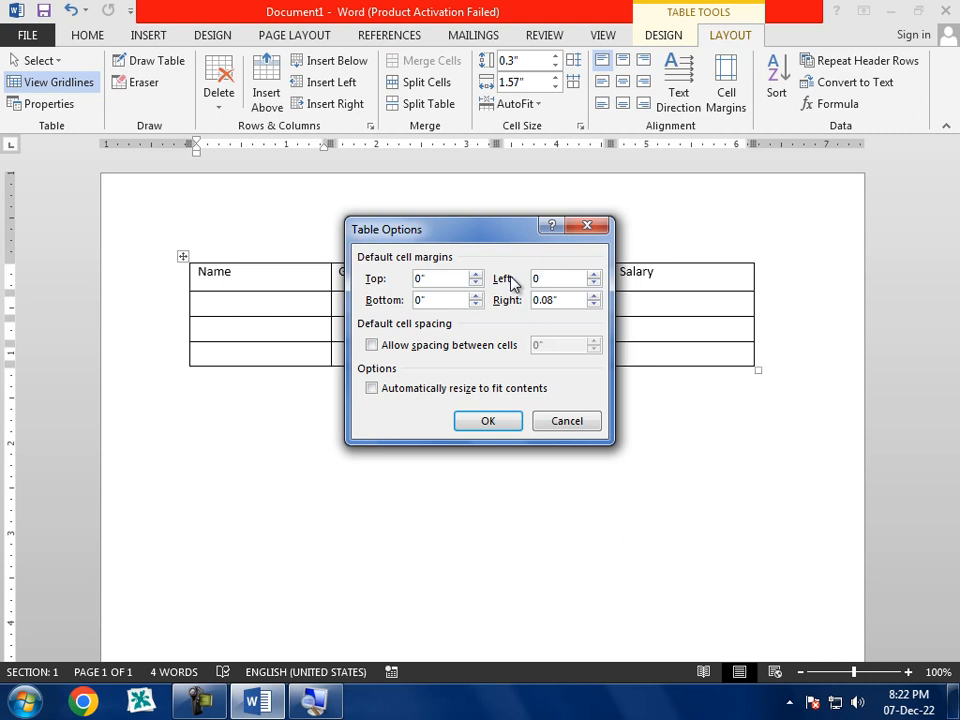
click(486, 424)
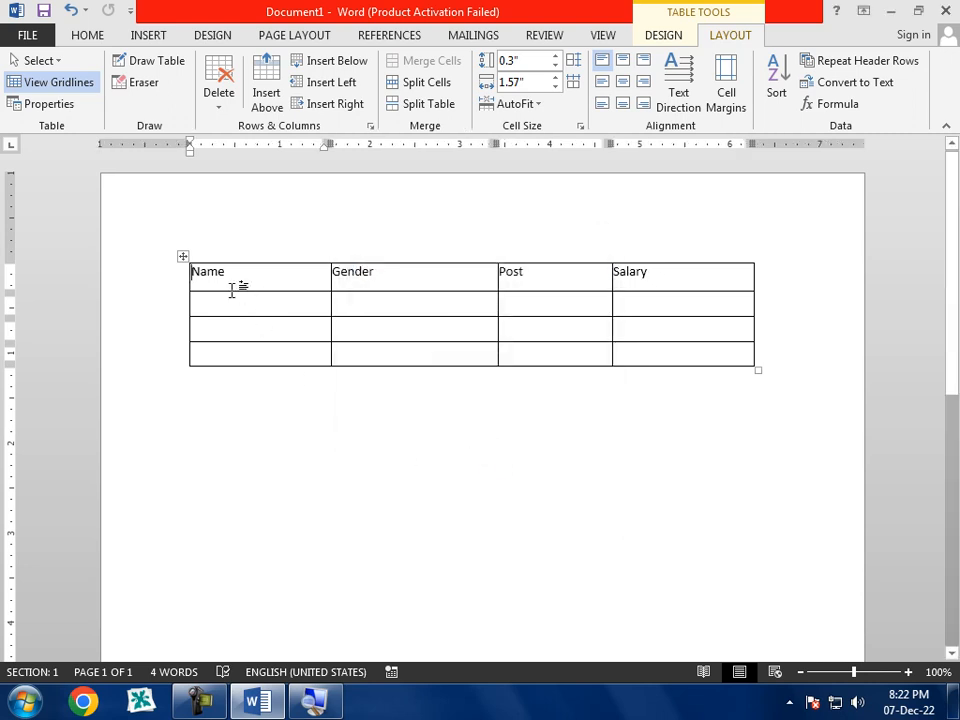
mouse_move(186, 277)
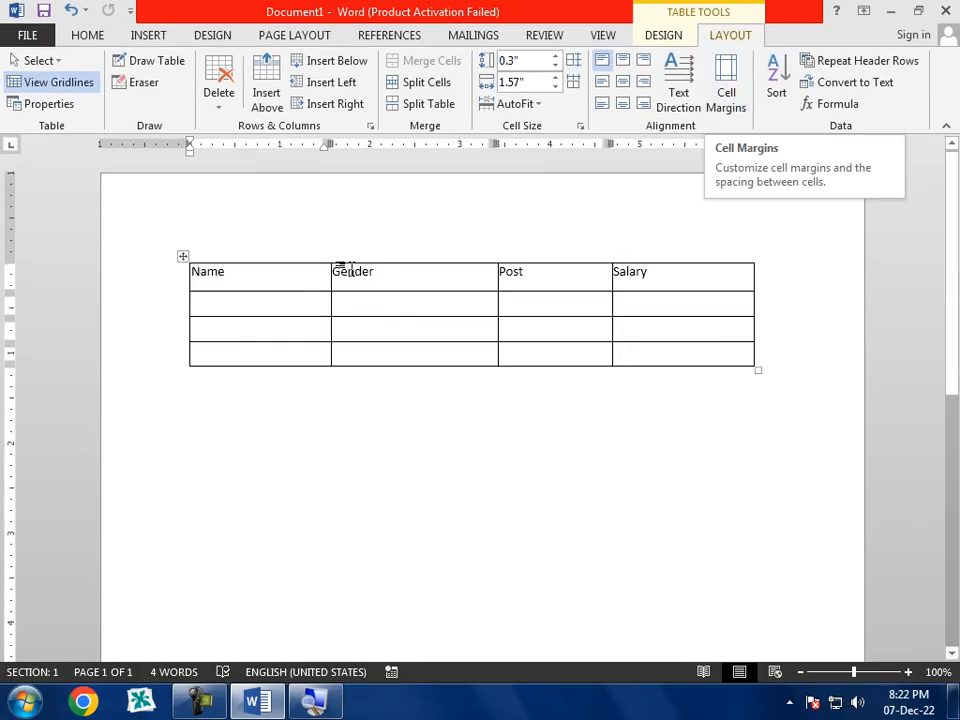
Step: Enter a person's first name in each of the three empty cells below the Name header
click(257, 311)
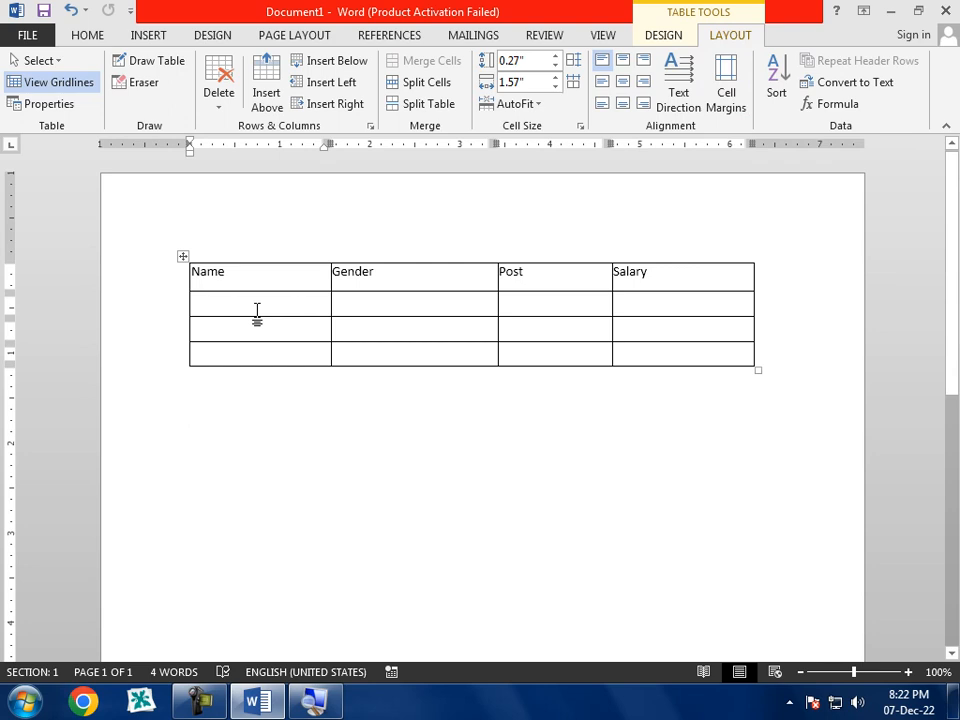
text(zubai)
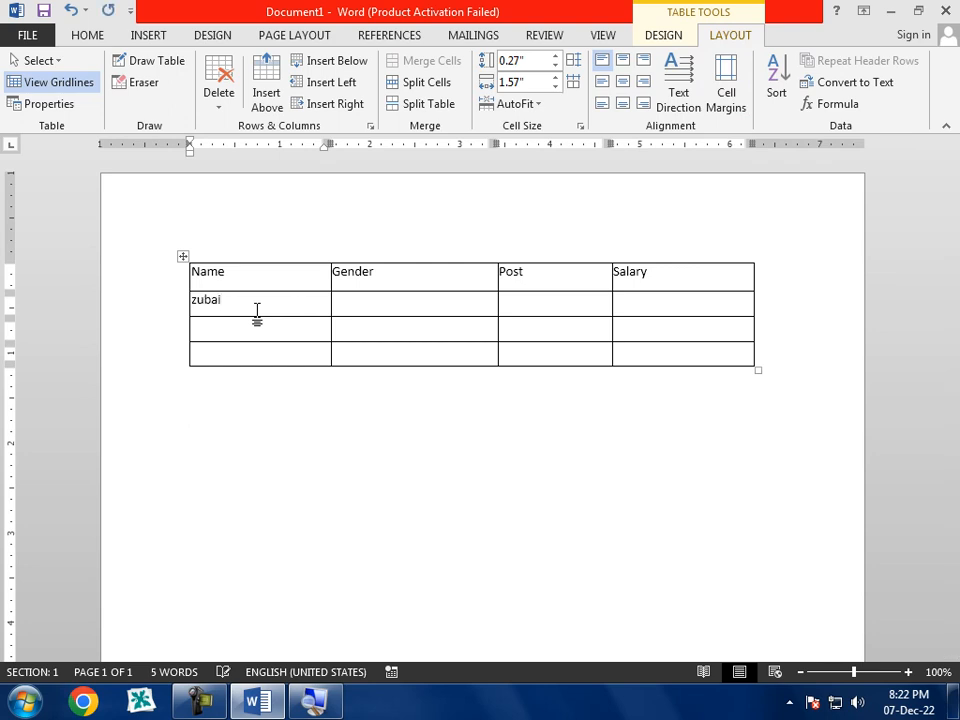
text(r)
key(Return)
key(BackSpace)
text(waleed)
key(Return)
key(BackSpace)
key(Down)
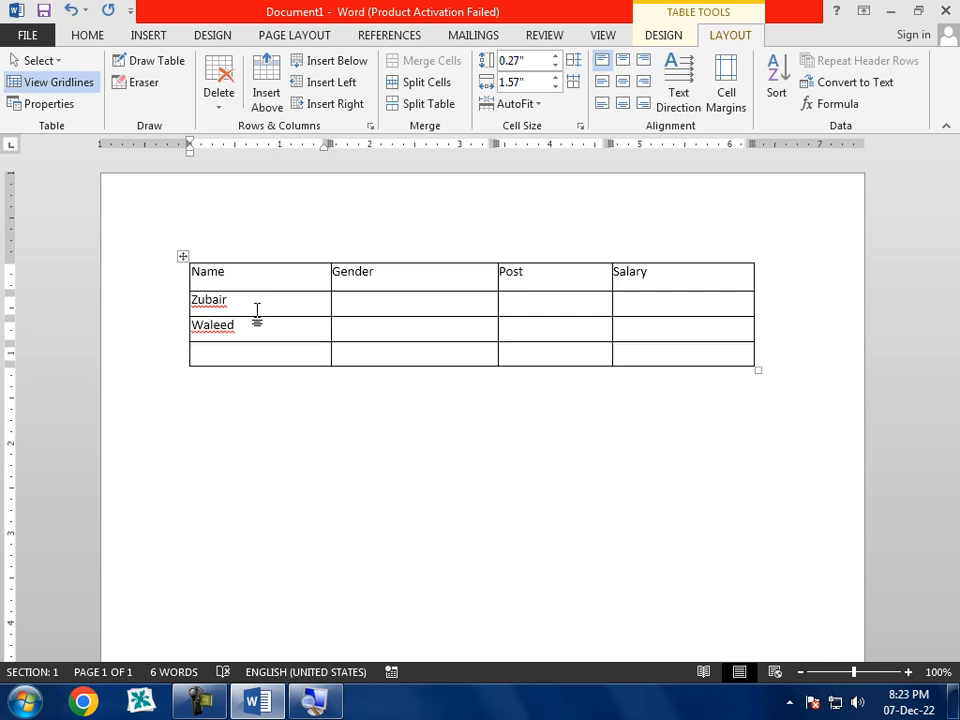
key(Tab)
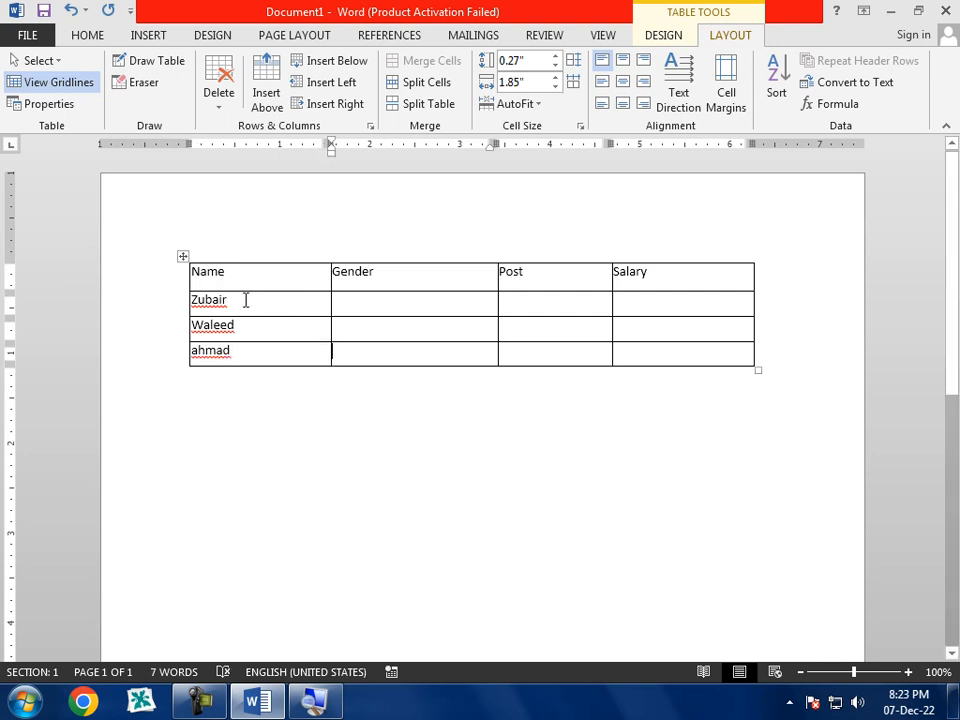
Step: Sort the three name rows by Column 1 as text in ascending order and check the first and last names
drag(246, 302, 241, 358)
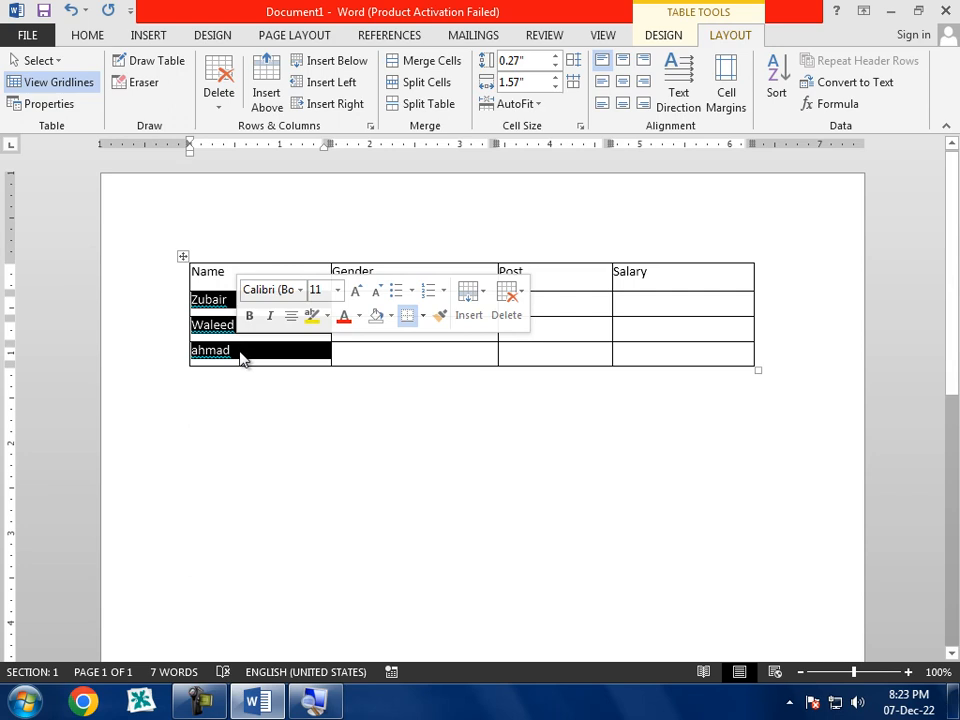
click(782, 92)
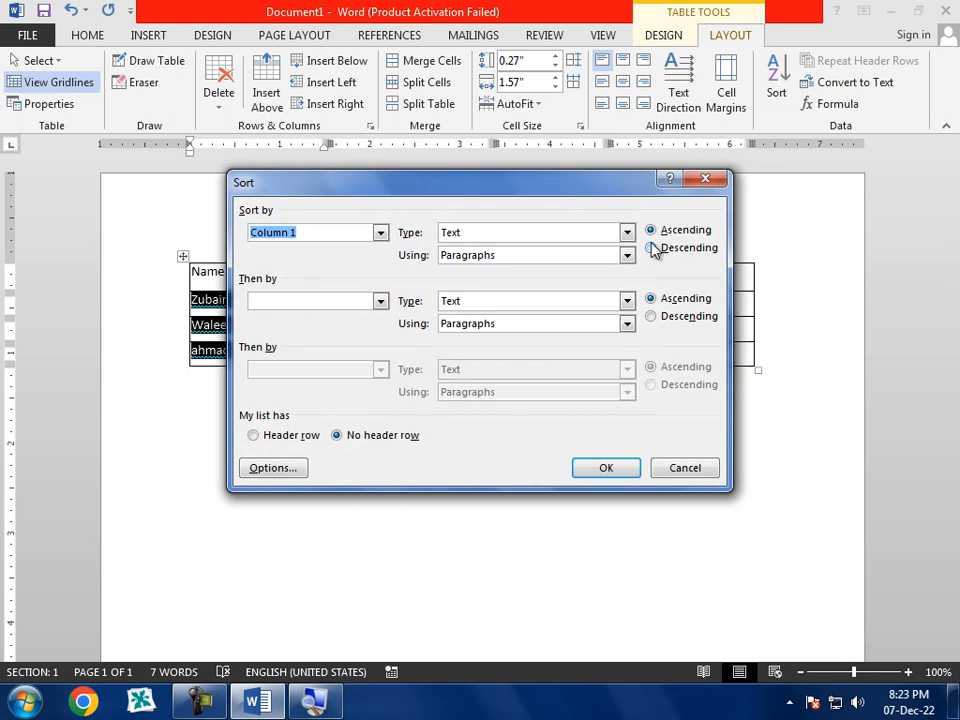
click(609, 467)
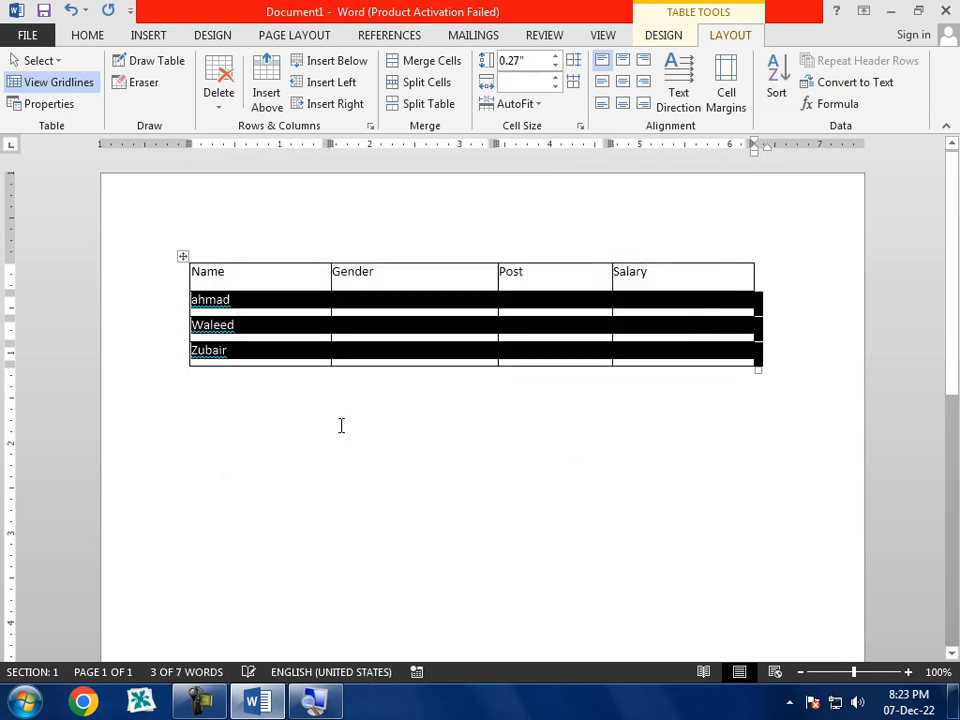
click(293, 416)
drag(250, 300, 185, 324)
drag(253, 357, 177, 363)
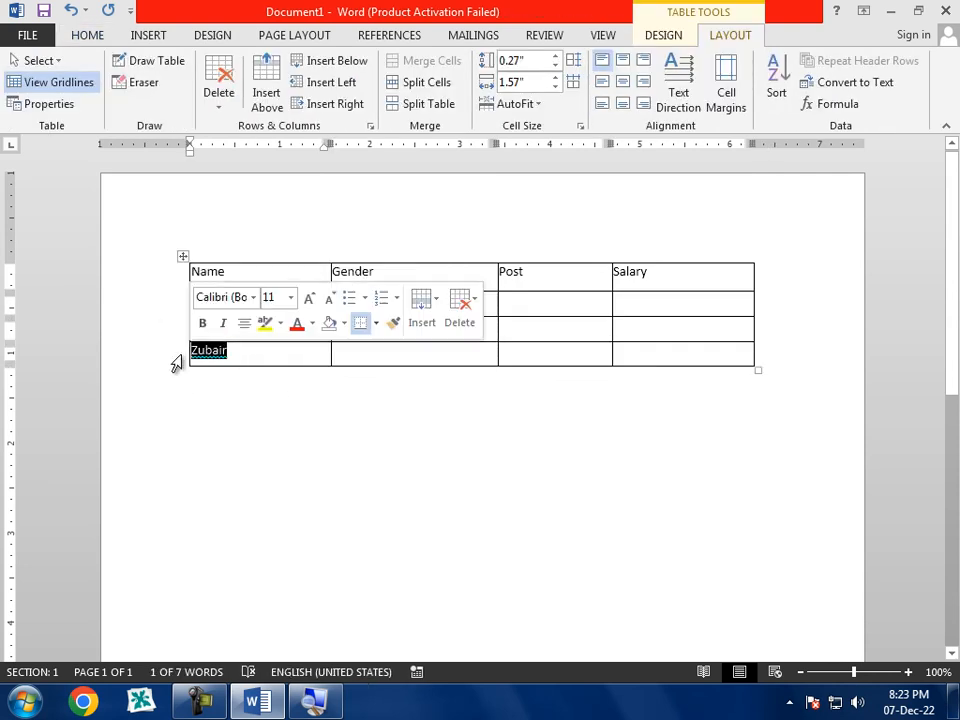
click(250, 345)
Step: Sort the three name rows by Column 1 as text in descending order, with no header row
drag(251, 358, 210, 300)
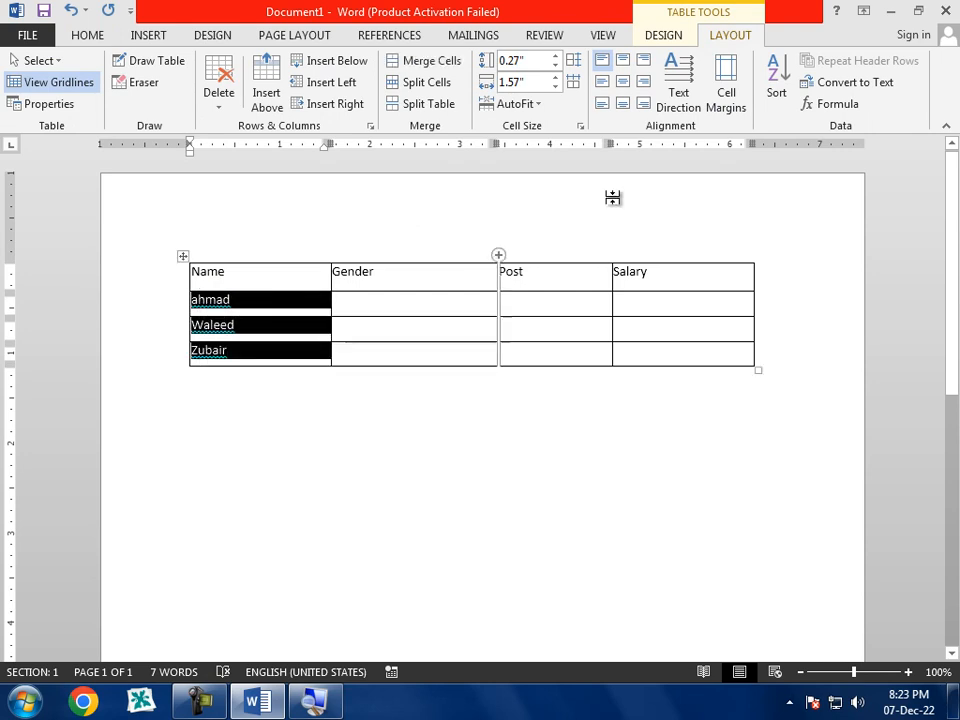
click(778, 94)
click(651, 248)
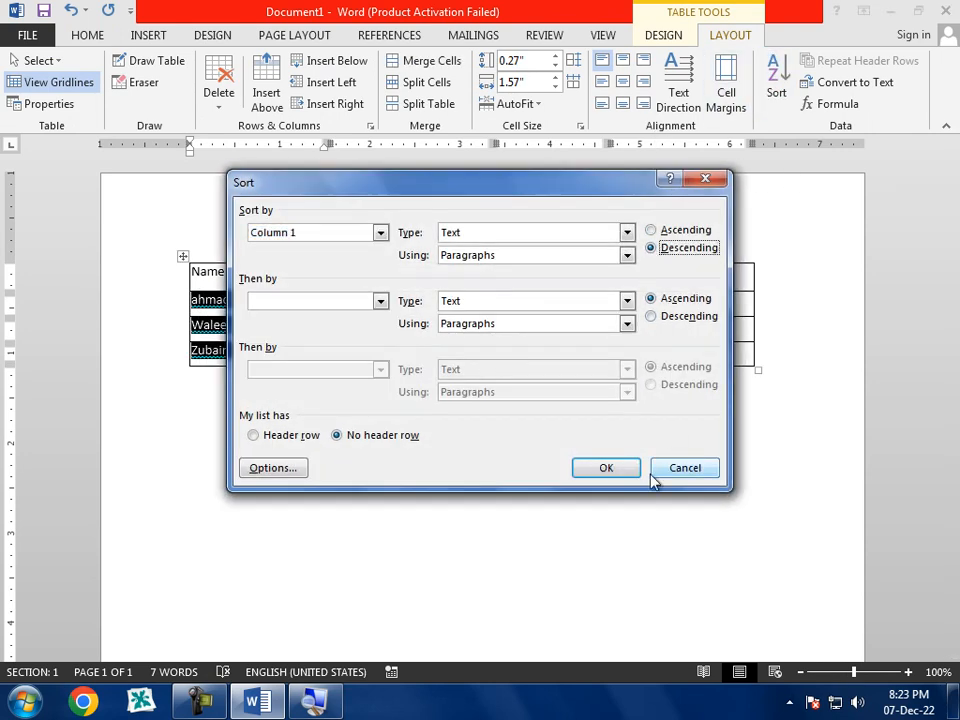
click(605, 468)
click(320, 389)
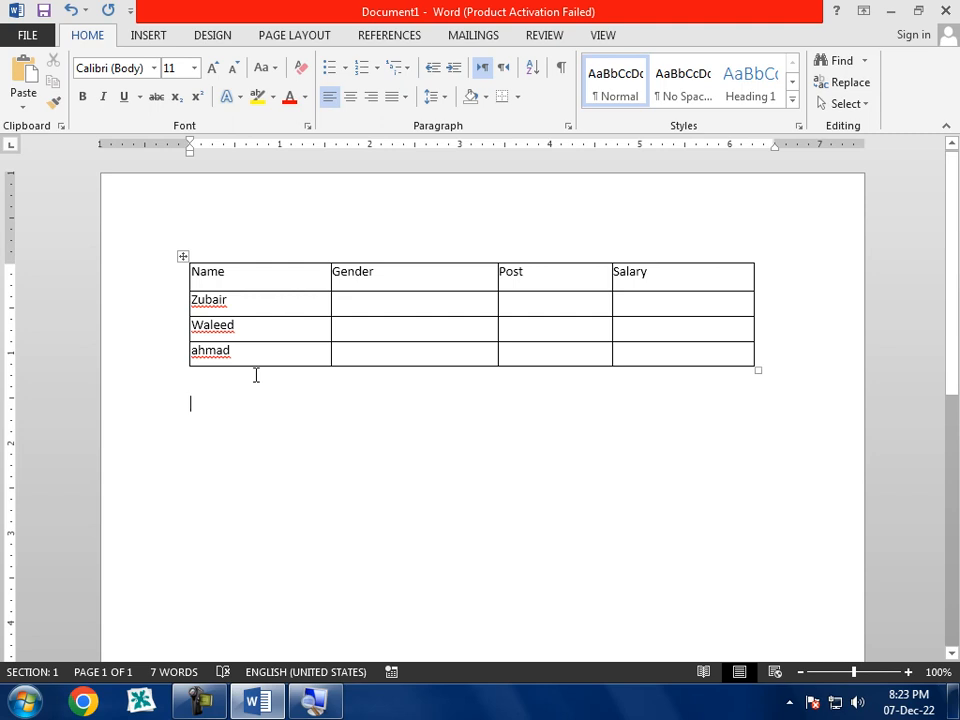
Step: Mark the table's Name, Gender, Post and Salary row as a repeating header row
click(298, 356)
click(742, 30)
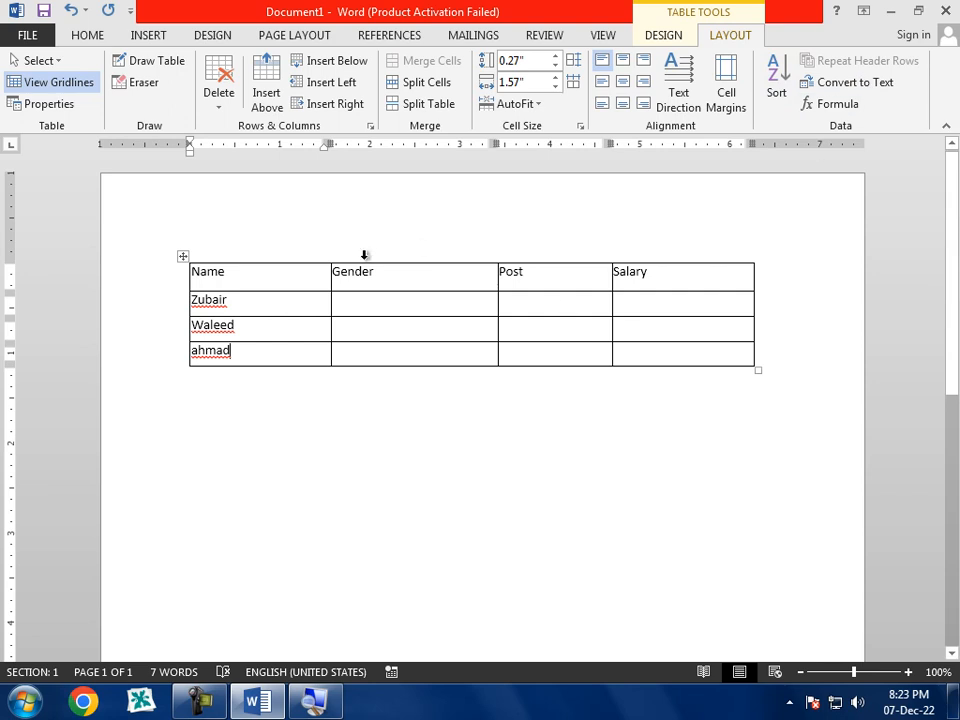
drag(197, 278, 690, 290)
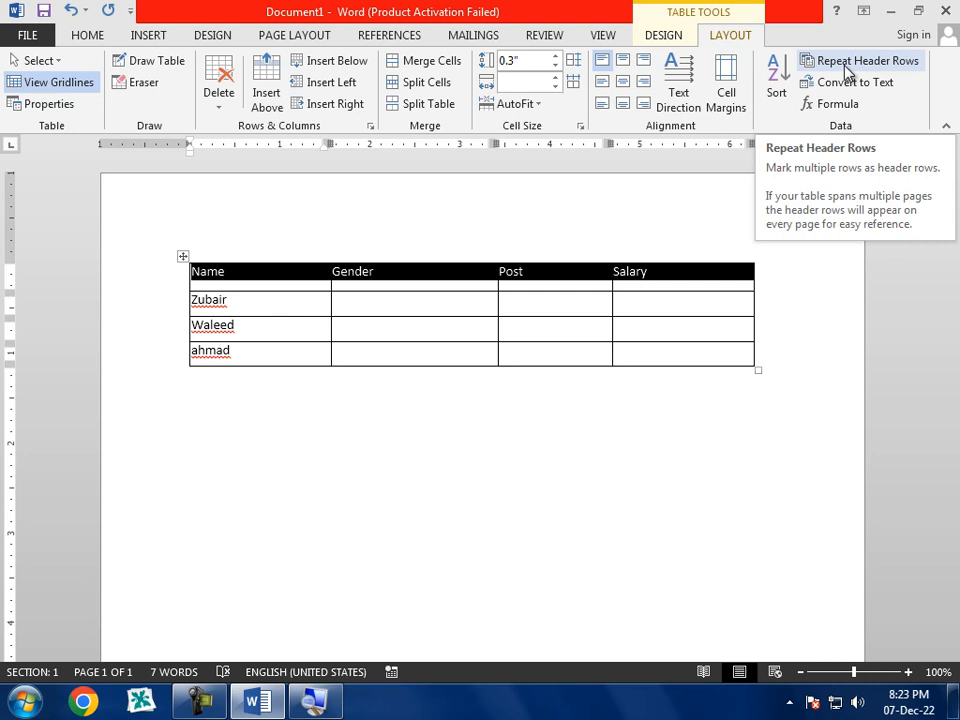
click(845, 68)
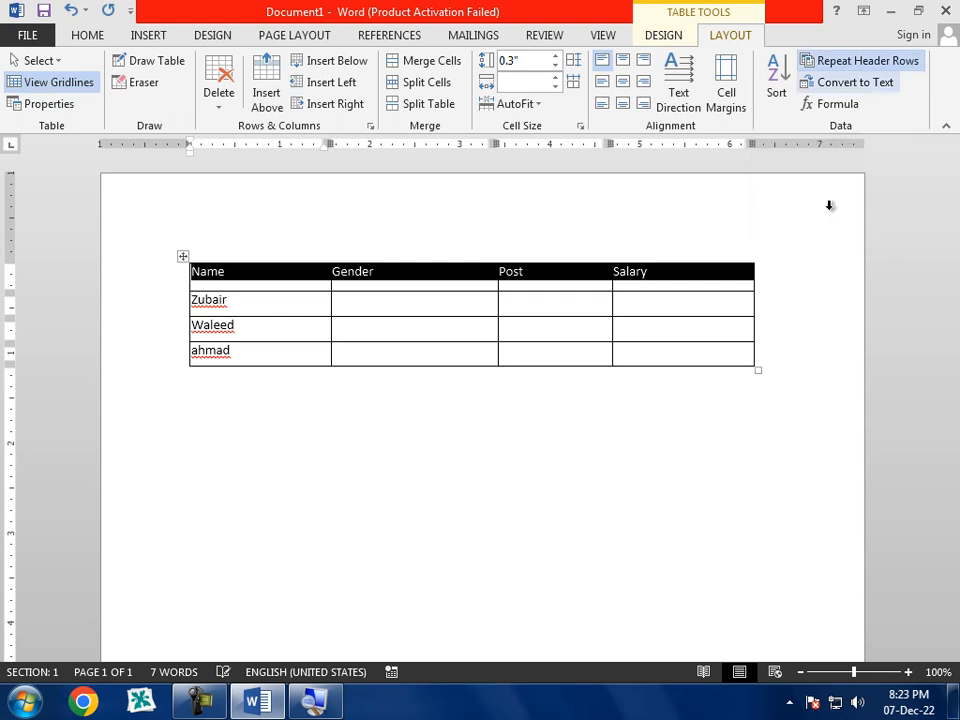
Step: Add empty rows at the end of the table until it continues onto a second page
click(649, 356)
key(Tab)
key(Tab)
key(Tab)
key(Tab)
key(Tab)
key(Tab)
key(Tab)
key(Tab)
key(Tab)
key(Tab)
key(Tab)
key(Tab)
key(Tab)
key(Tab)
key(Tab)
key(Tab)
key(Tab)
key(Tab)
key(Tab)
key(Tab)
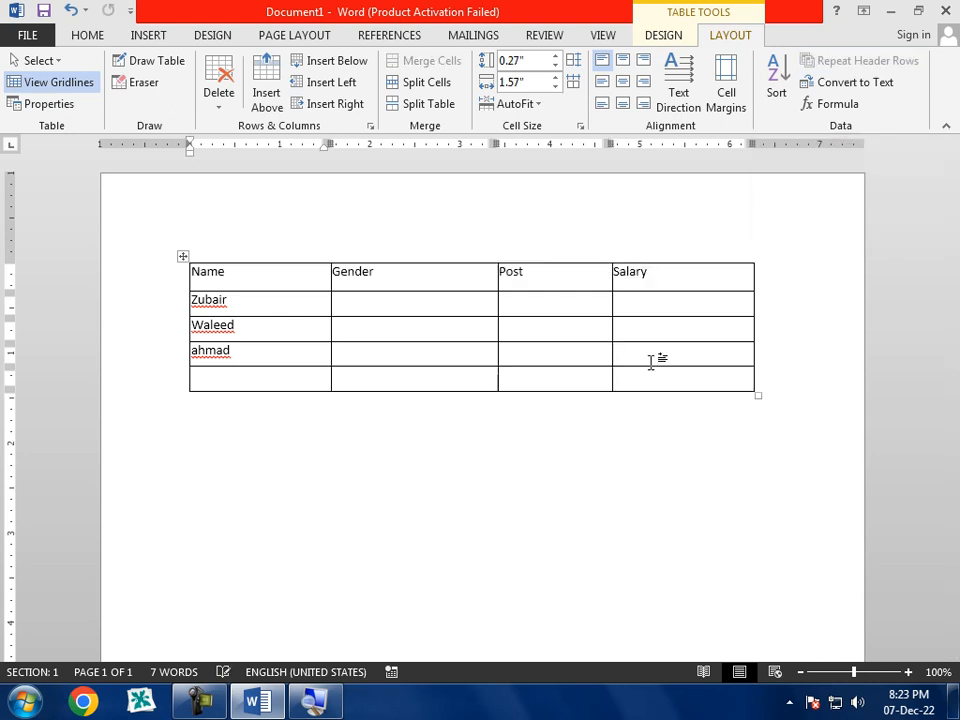
key(Tab)
key(Tab)
key(Tab)
key(Tab)
key(Tab)
key(Tab)
key(Tab)
key(Tab)
key(Tab)
key(Tab)
key(Tab)
key(Tab)
key(Tab)
key(Tab)
key(Tab)
key(Tab)
key(Tab)
key(Tab)
key(Tab)
key(Tab)
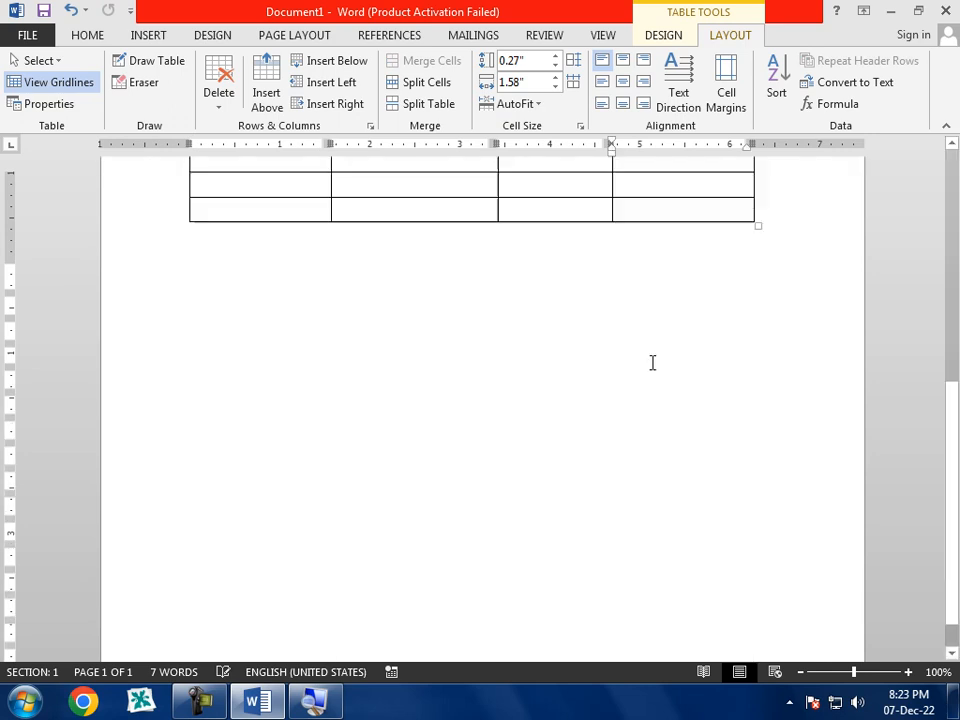
key(Tab)
key(Tab)
key(Tab)
key(Tab)
key(Tab)
key(Tab)
key(Tab)
key(Tab)
key(Tab)
key(Tab)
key(Tab)
key(Tab)
key(Tab)
key(Tab)
key(Tab)
key(Tab)
key(Tab)
key(Tab)
key(Tab)
key(Tab)
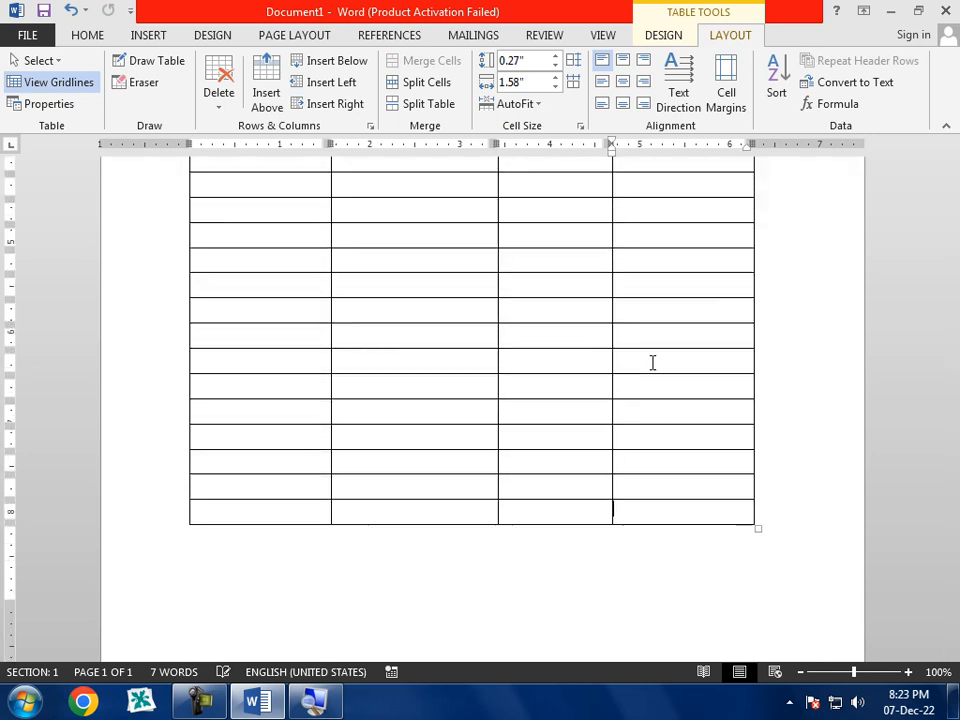
key(Tab)
key(Tab)
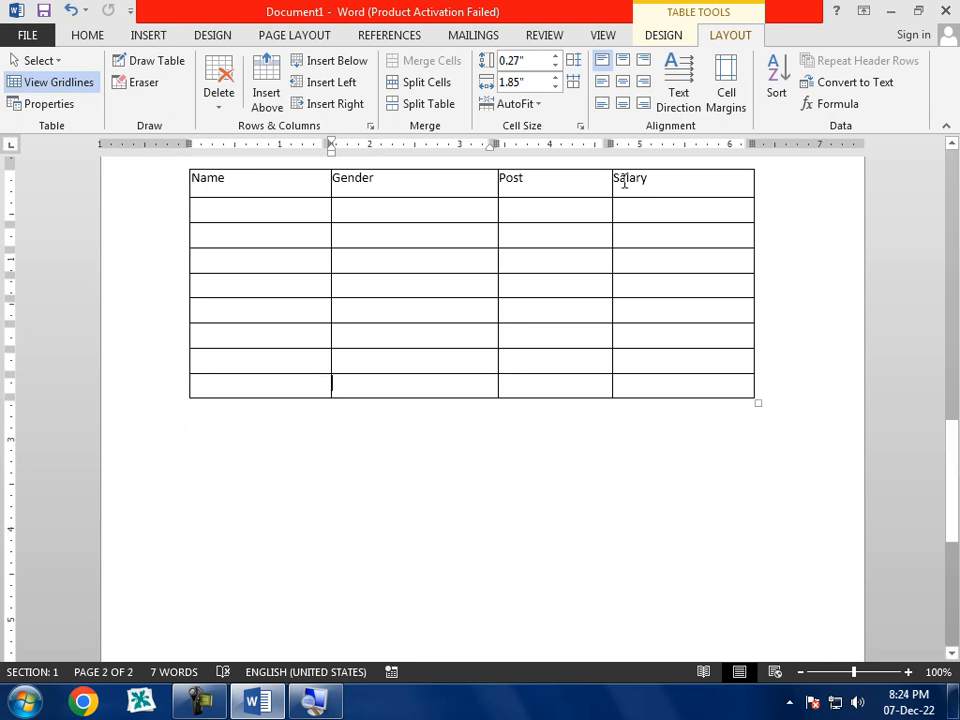
Step: Compare the header row on the first page with the repeated header on the second page
drag(953, 473, 956, 190)
click(668, 276)
drag(677, 272, 251, 270)
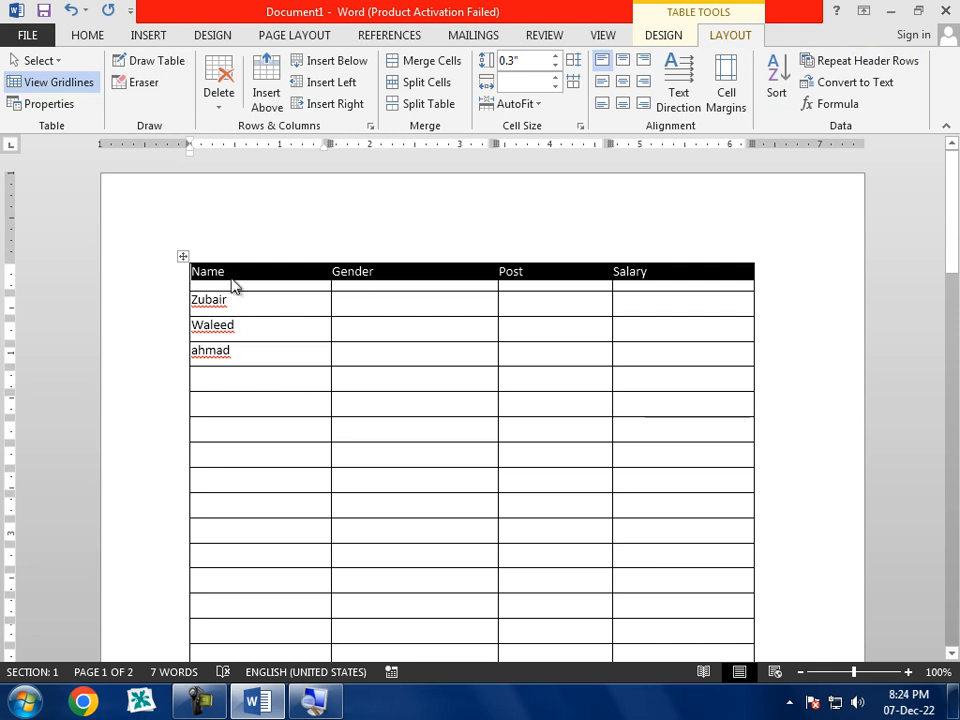
scroll(287, 352, down, 10)
Step: Undo the added rows, the repeating header setting, the sorting and the entered names
key(ctrl+z)
key(ctrl+z)
key(ctrl+z)
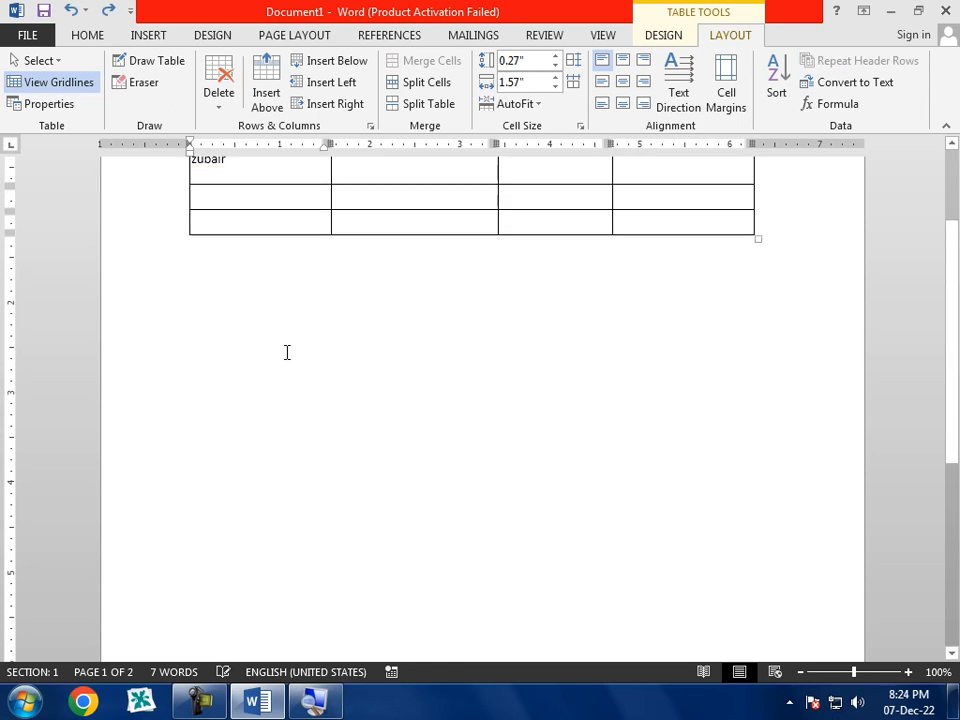
scroll(957, 388, up, 2)
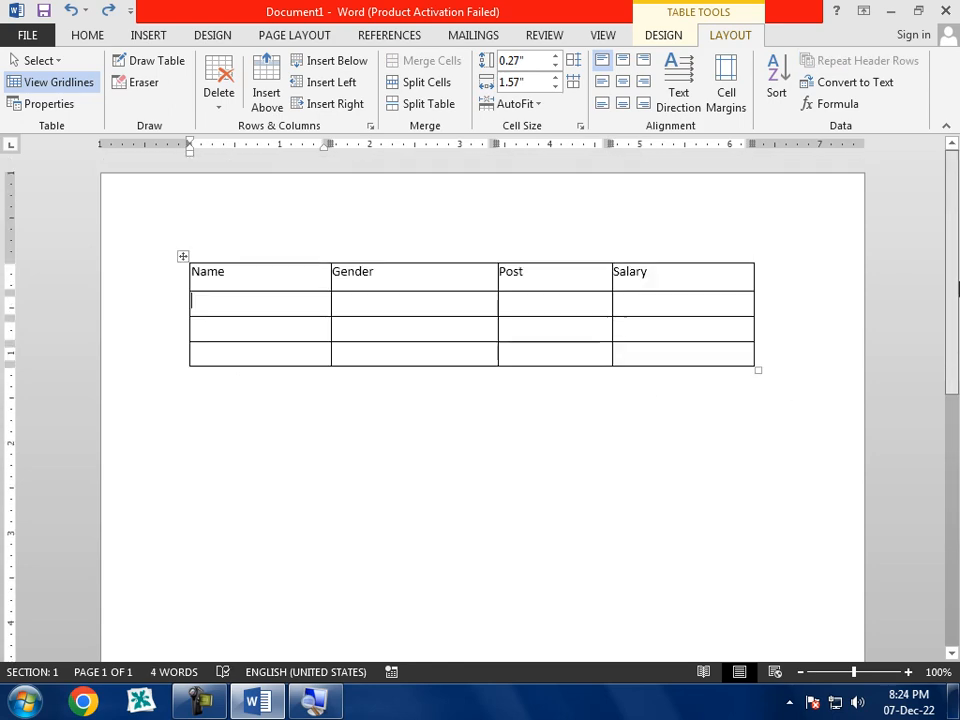
Step: Delete the three empty rows below the header row
drag(651, 358, 249, 313)
click(220, 100)
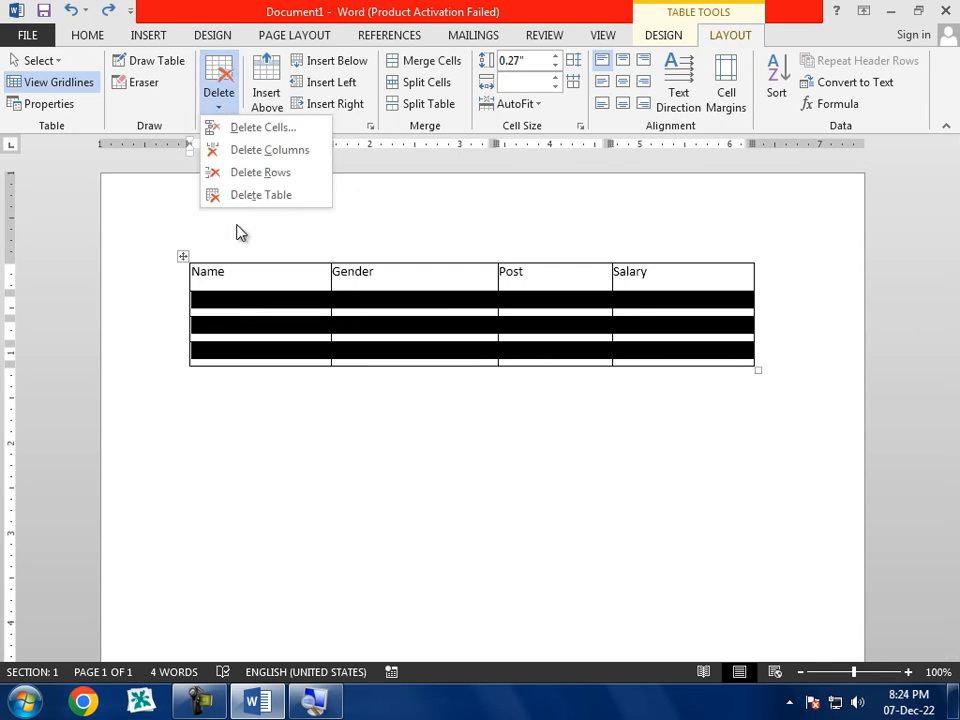
click(255, 172)
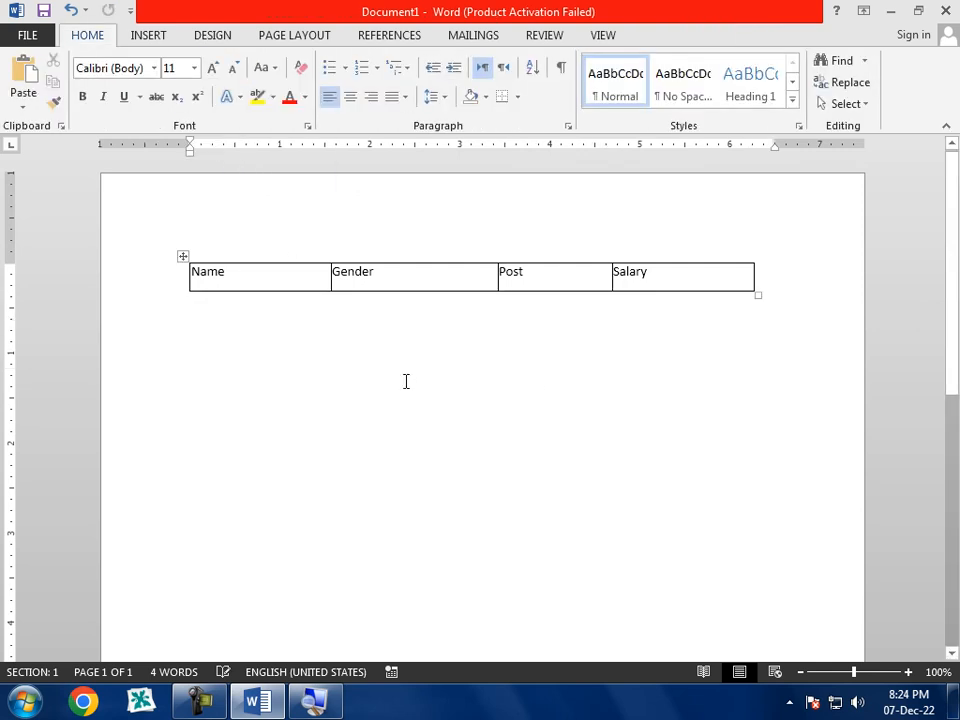
Step: Convert the remaining header row to plain text with the entries separated by tabs
click(264, 274)
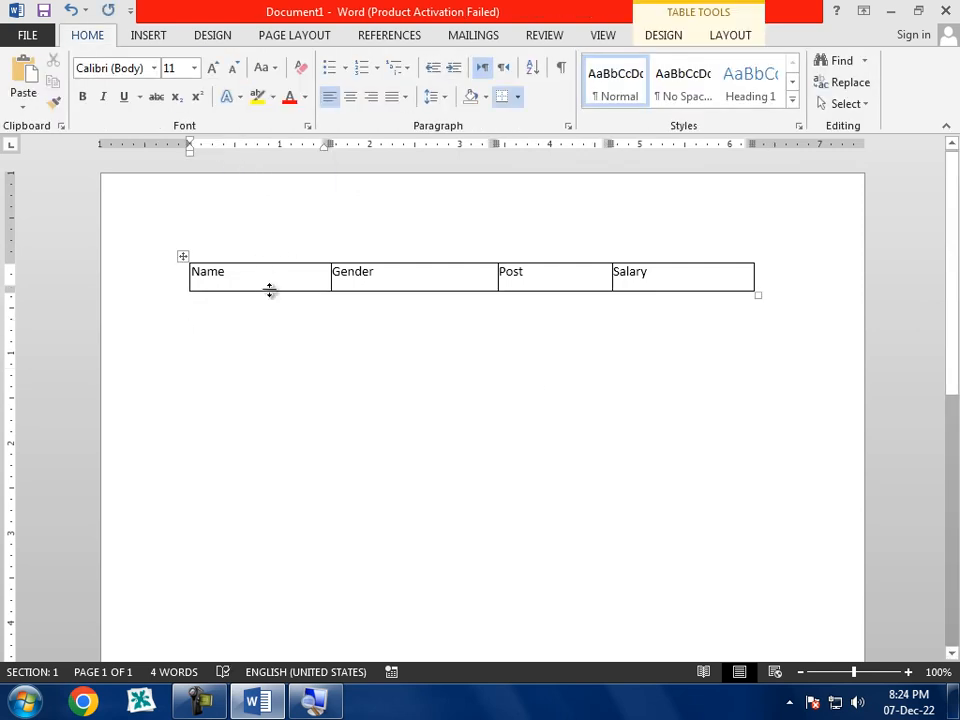
drag(270, 274, 665, 285)
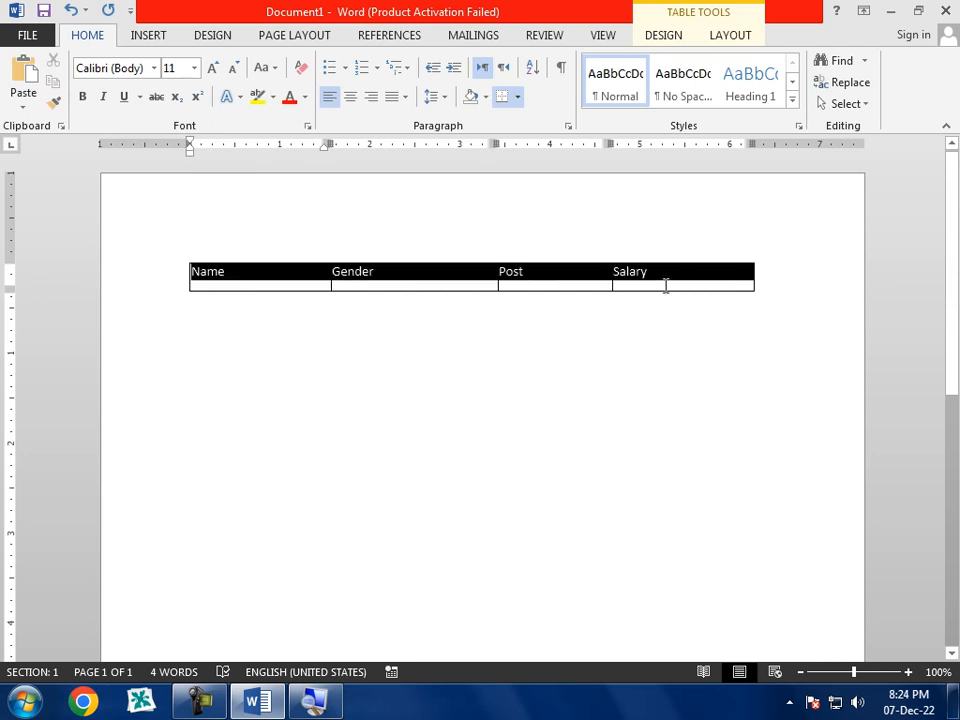
click(729, 37)
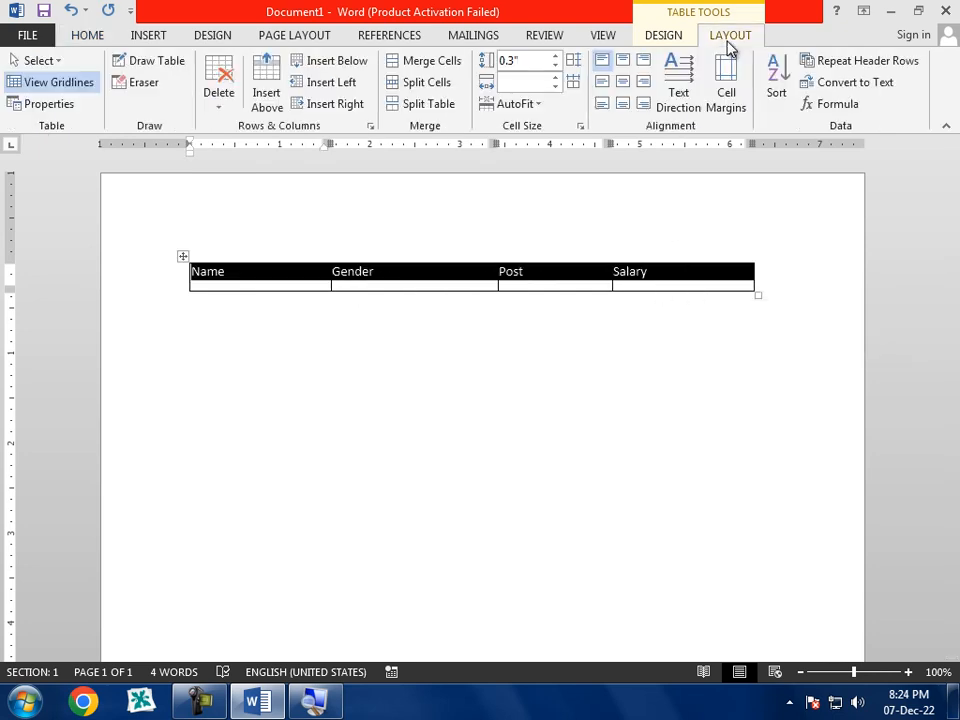
click(822, 86)
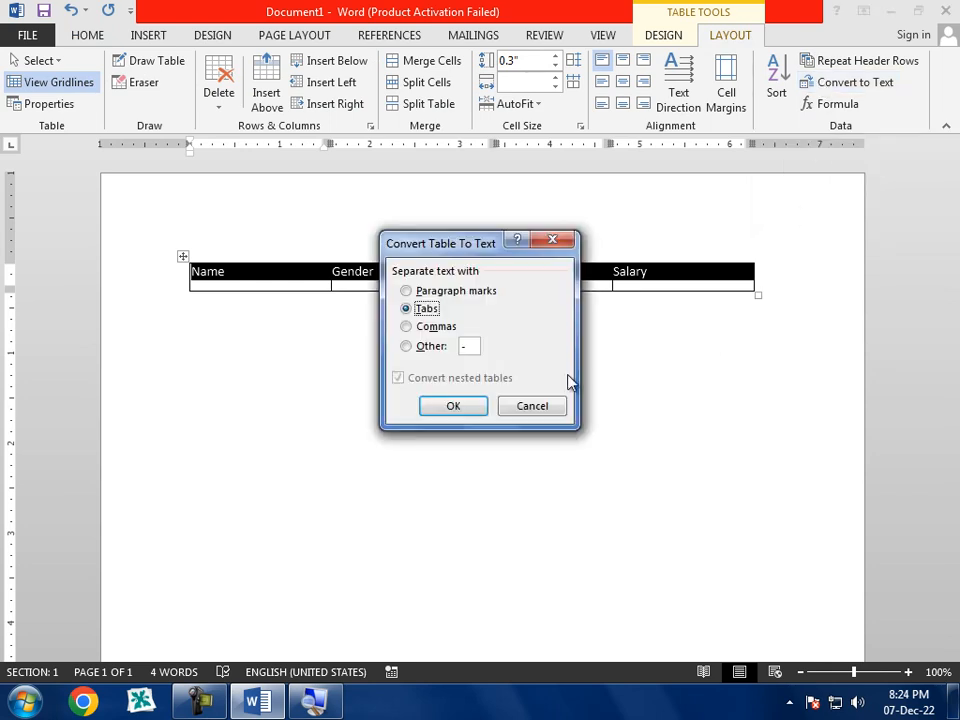
click(460, 410)
click(468, 404)
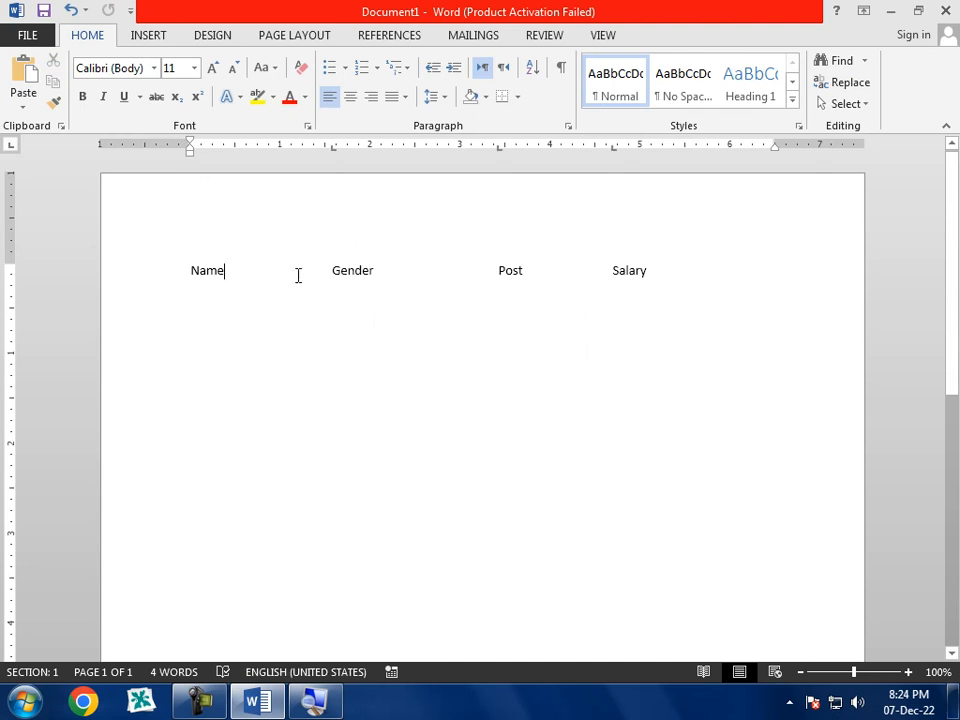
Step: Convert the tab-separated header text back to a four-column table with fixed column width set to Auto
drag(653, 273, 193, 287)
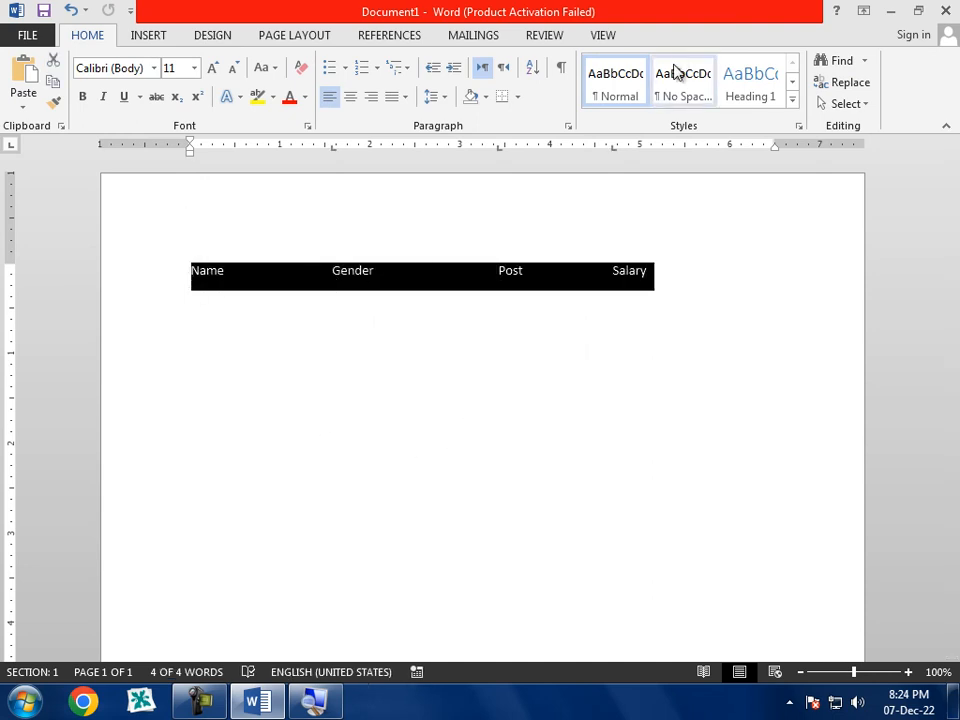
click(145, 36)
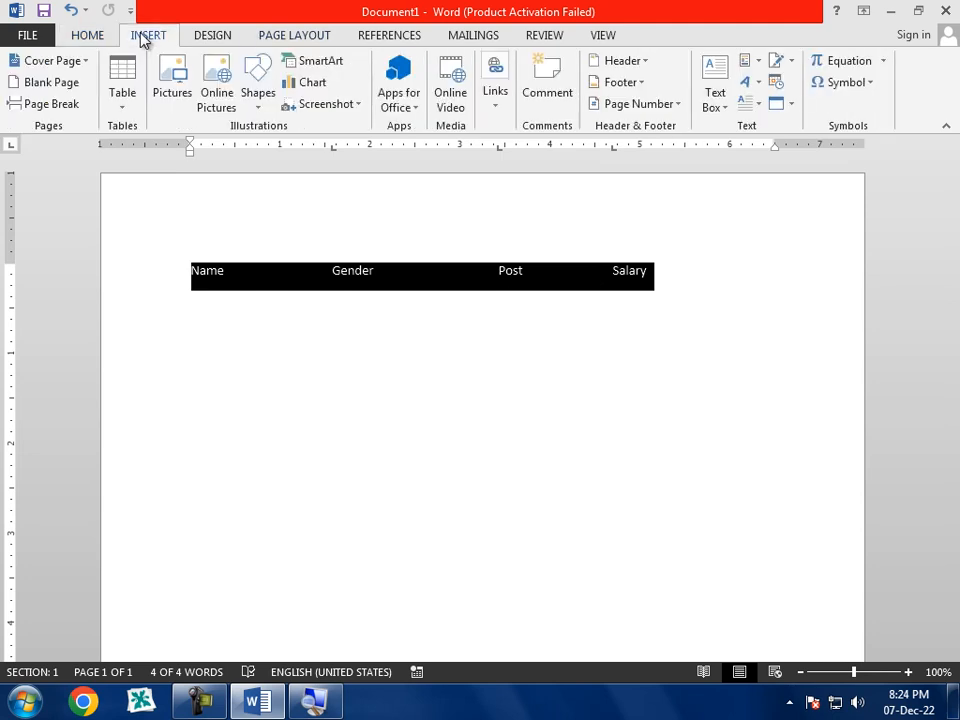
click(125, 112)
click(148, 343)
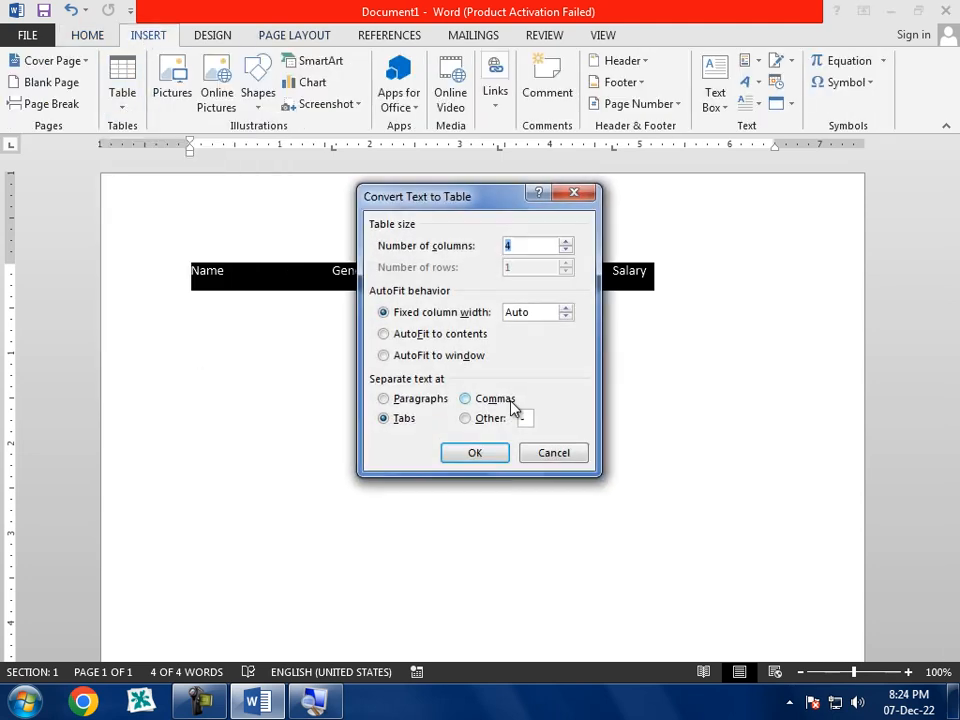
click(476, 456)
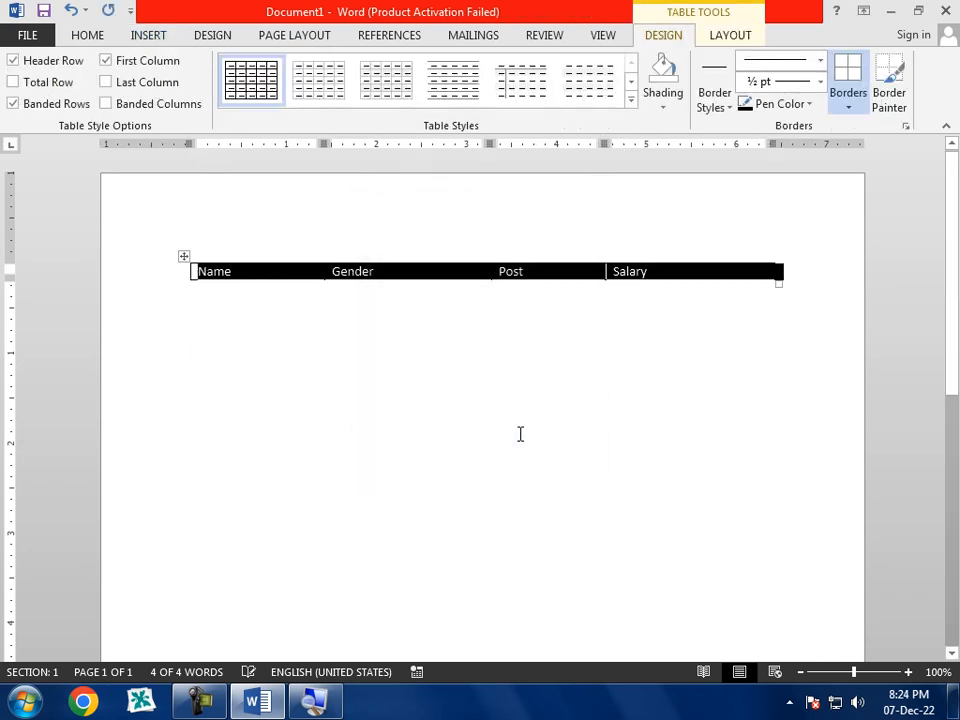
click(610, 402)
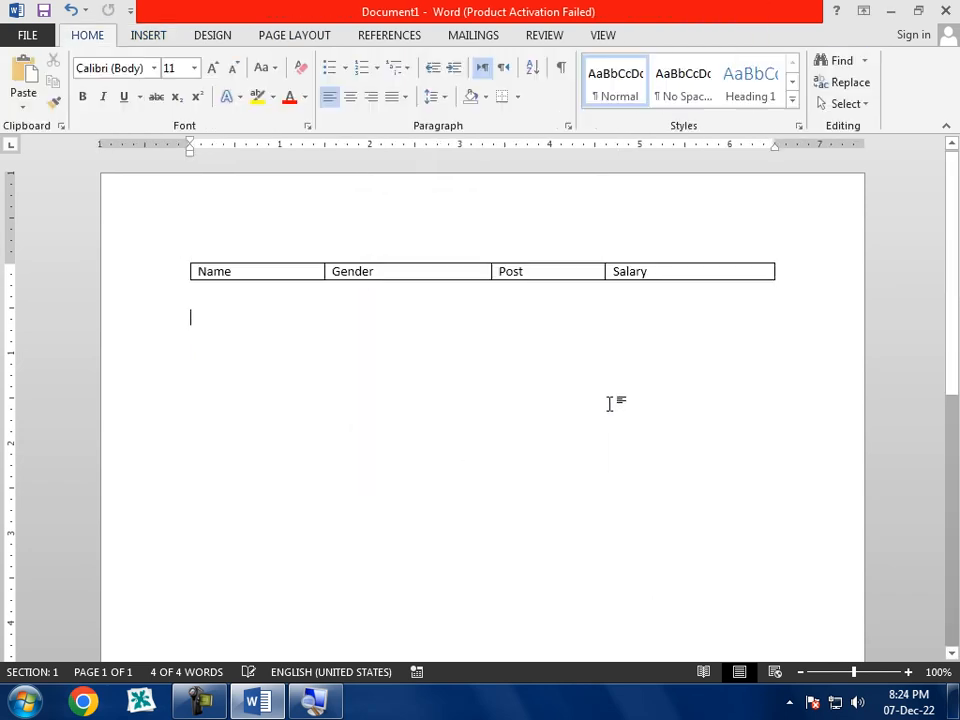
Step: Add six rows below the header and enter 10000, 20000, 30000, 50000 and 40000 in the Salary column, leaving the last row empty
click(662, 271)
click(729, 35)
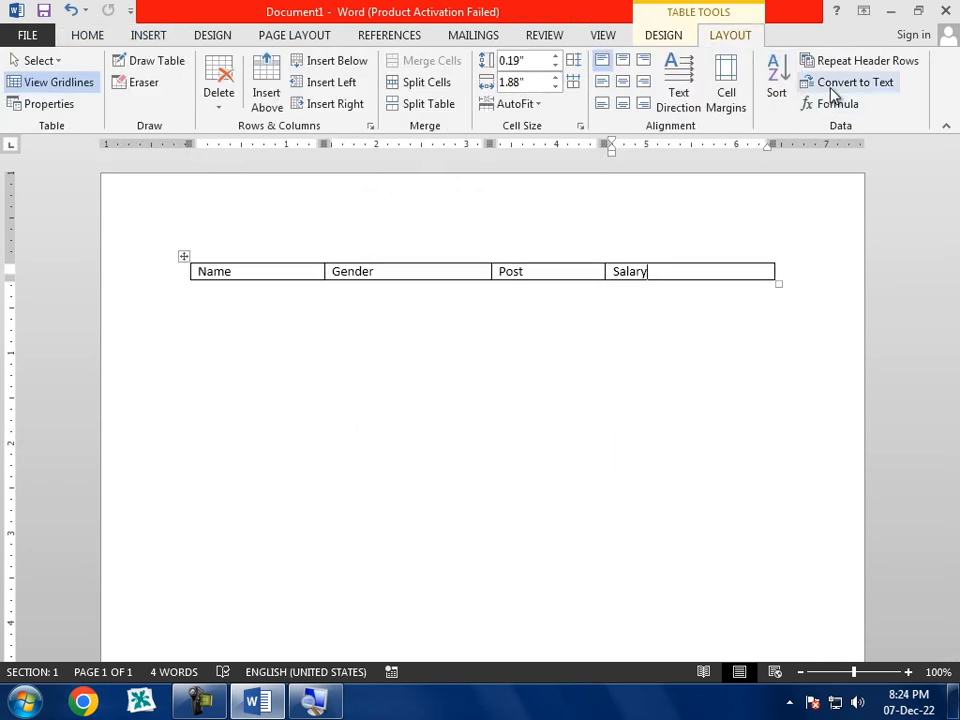
key(Tab)
key(Tab)
key(Tab)
key(Tab)
key(Tab)
key(Tab)
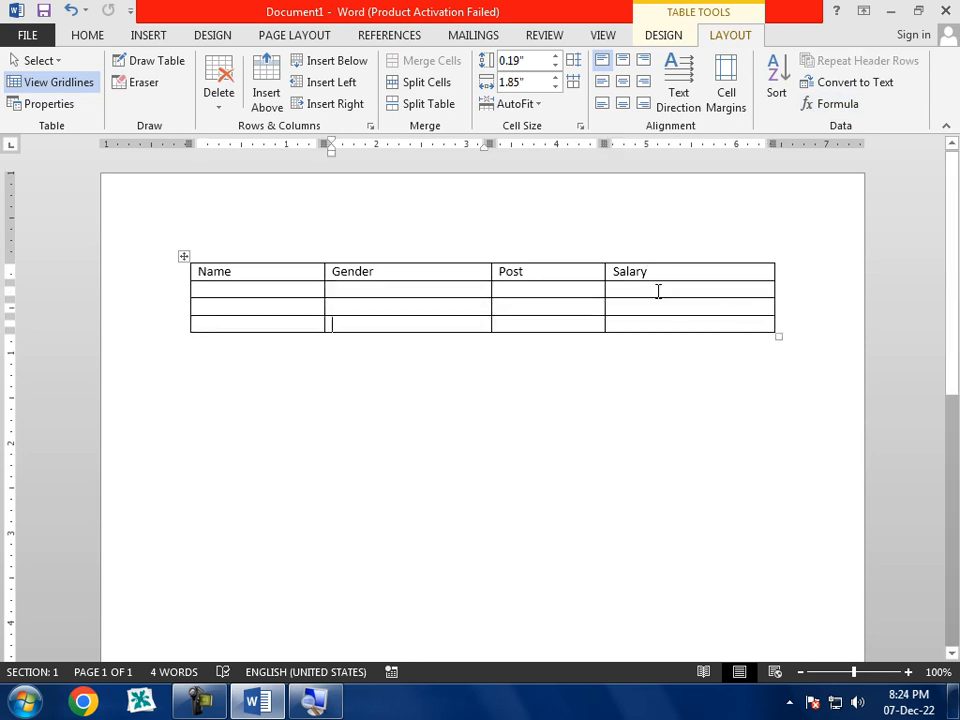
key(Tab)
key(Tab)
key(Tab)
key(Tab)
key(Tab)
key(Tab)
key(Tab)
key(Tab)
key(Tab)
key(Tab)
key(Tab)
key(Tab)
key(Tab)
key(Tab)
click(647, 292)
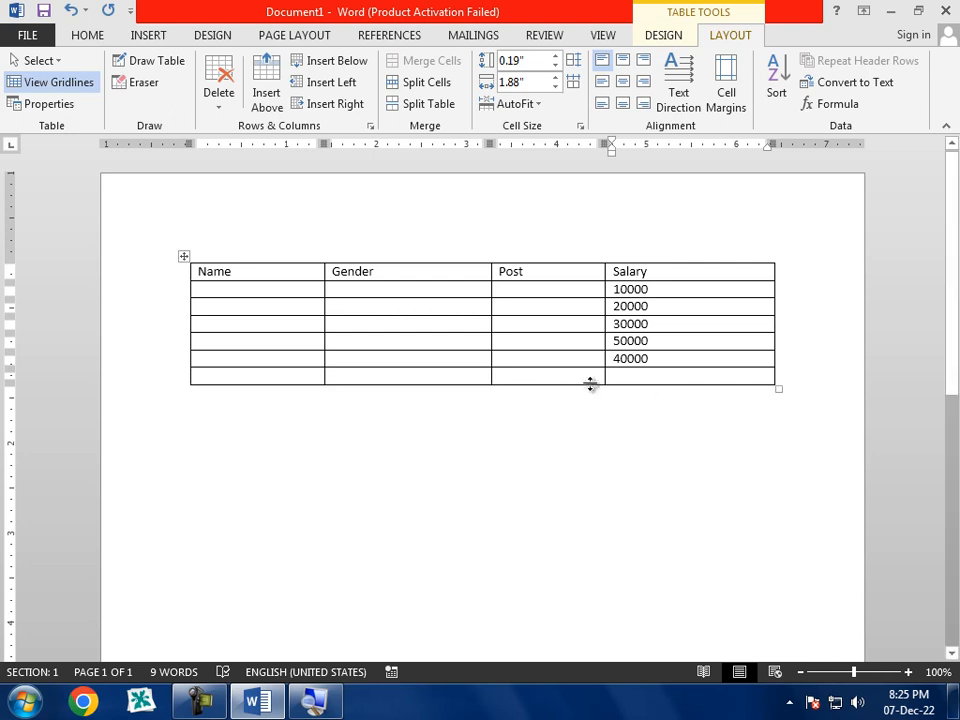
Step: Merge the first three cells of the last row and enter Total in the merged cell
drag(290, 376, 493, 381)
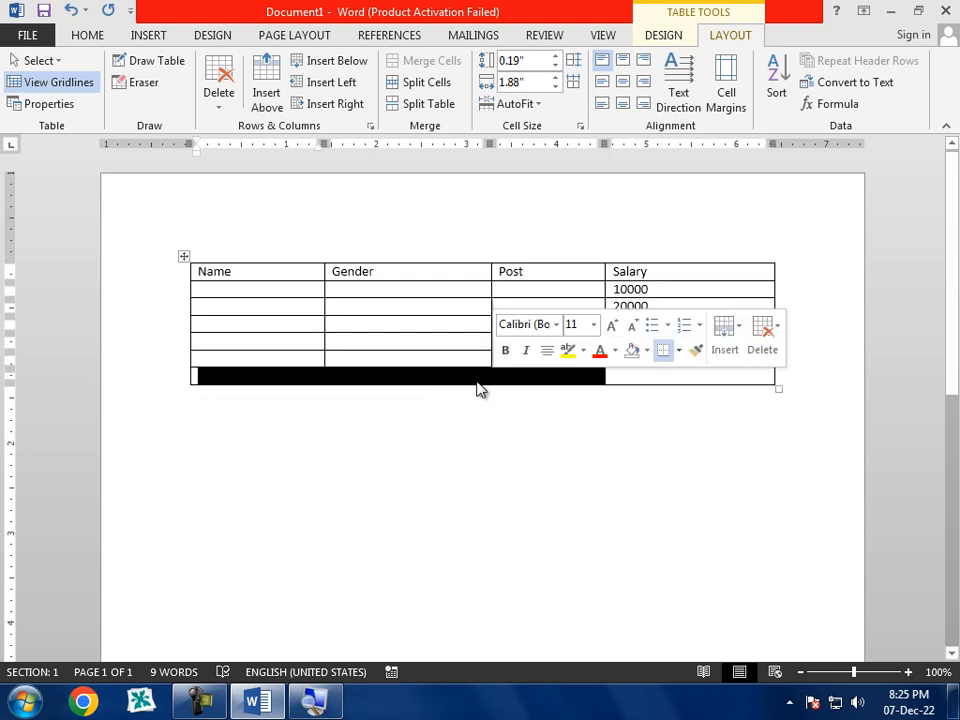
click(413, 62)
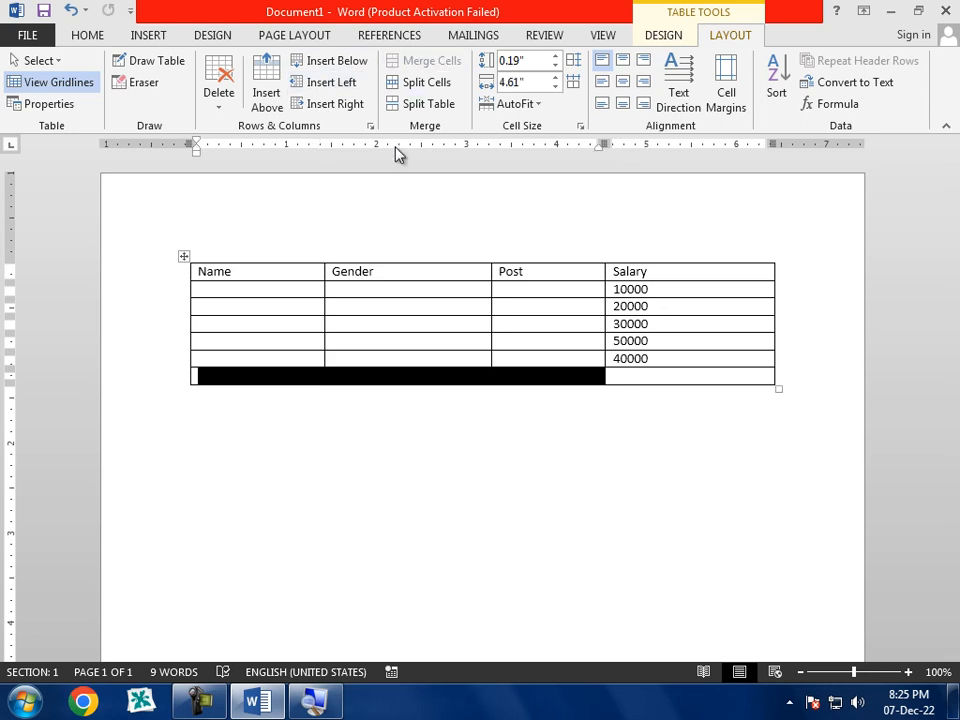
text(total)
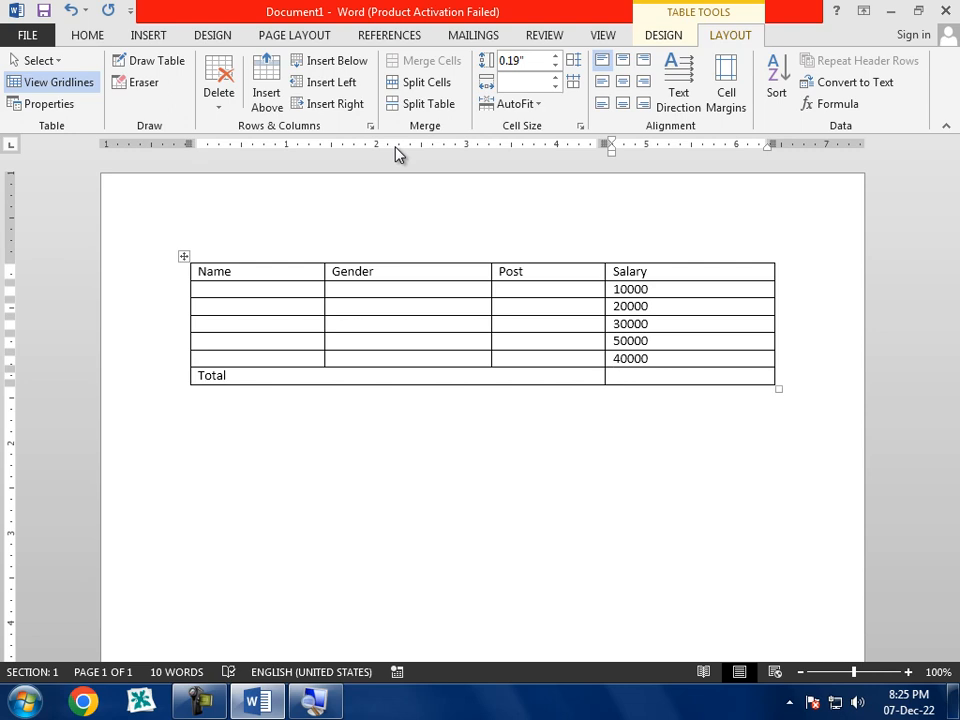
Step: Insert the formula =SUM(ABOVE) in the Total row's Salary cell and check it against the salaries above
click(830, 104)
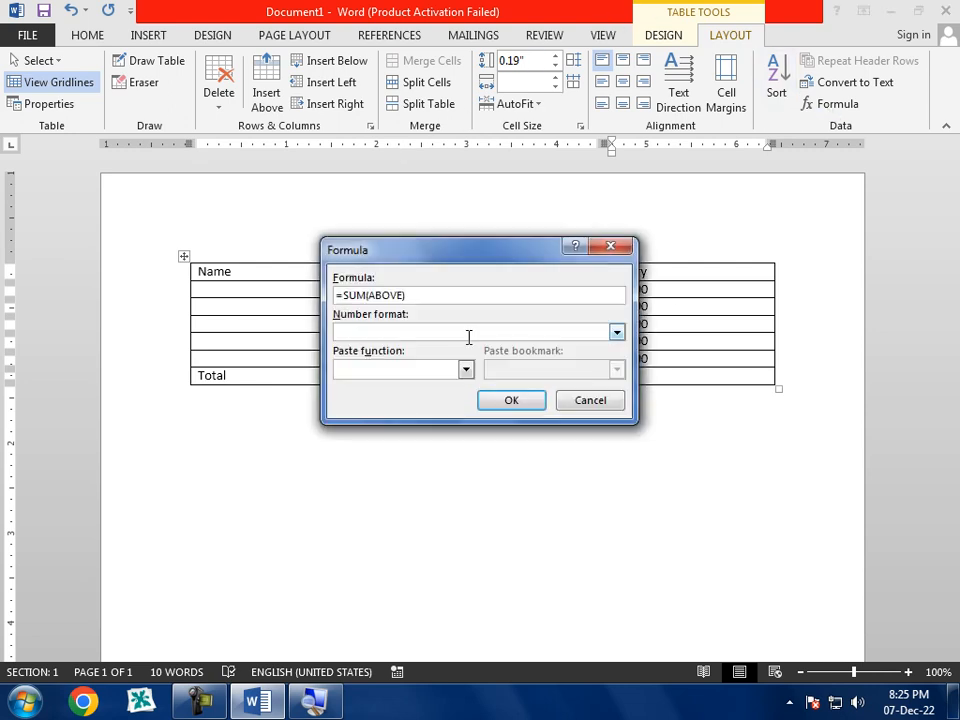
click(511, 400)
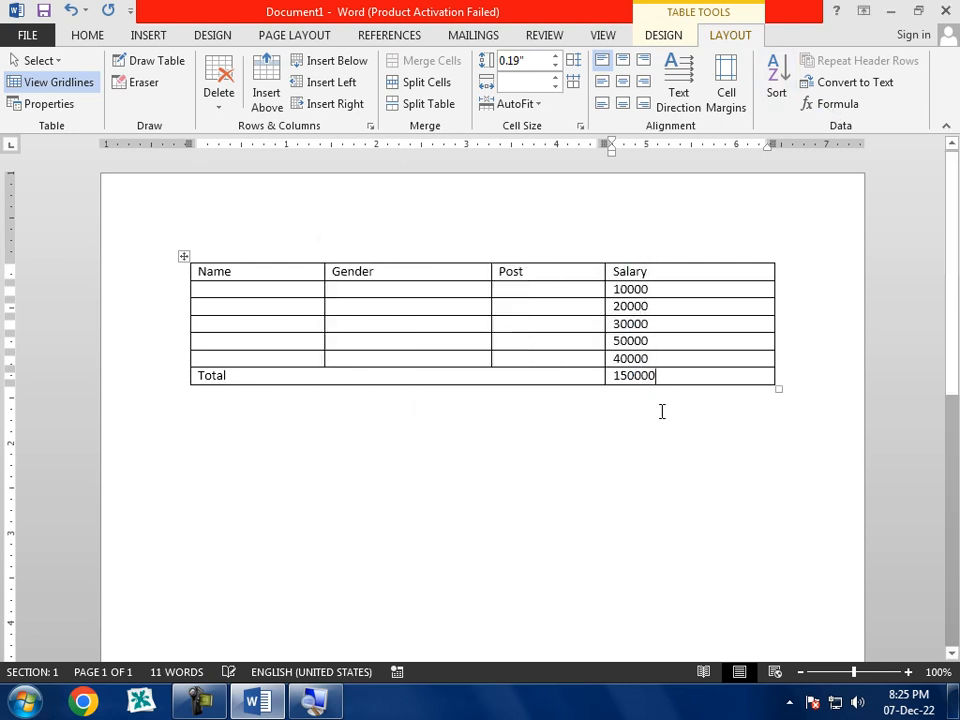
drag(664, 358, 618, 290)
click(671, 380)
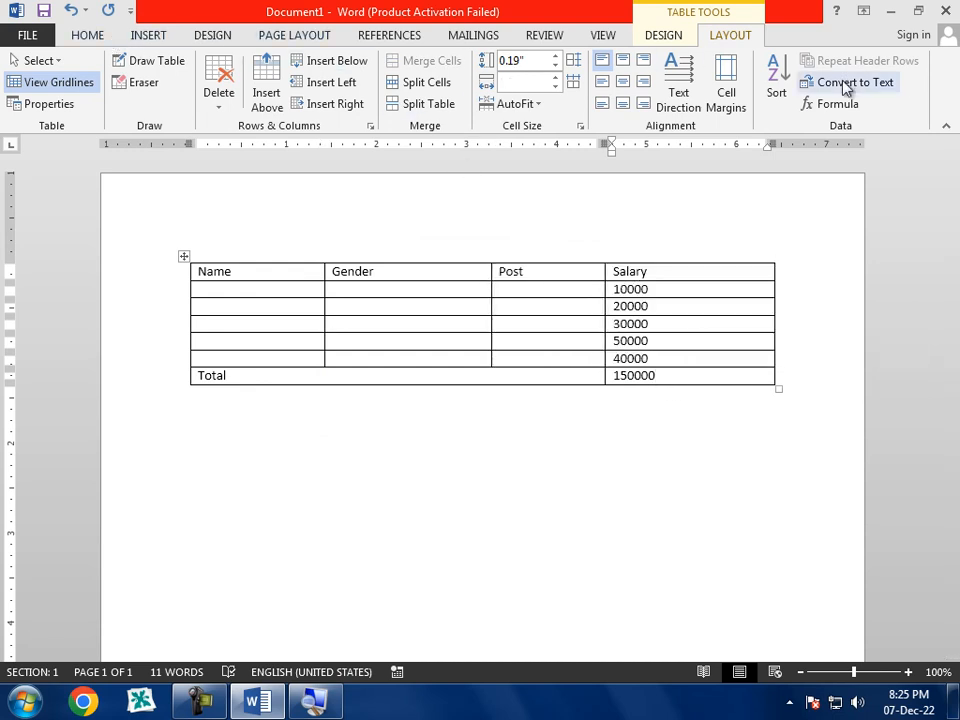
click(668, 40)
click(731, 40)
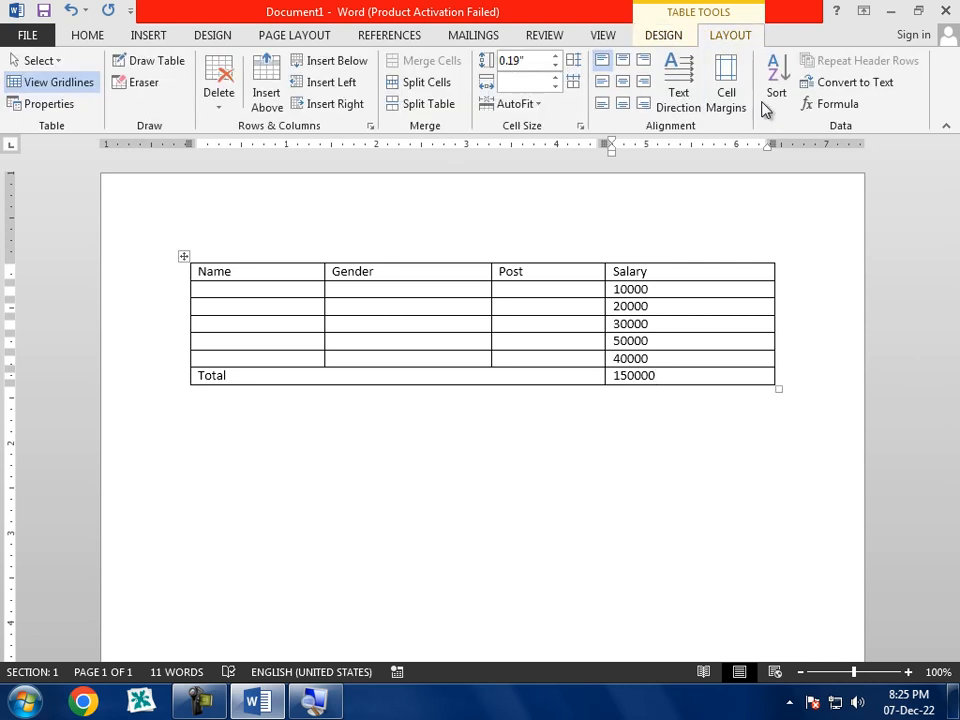
click(147, 38)
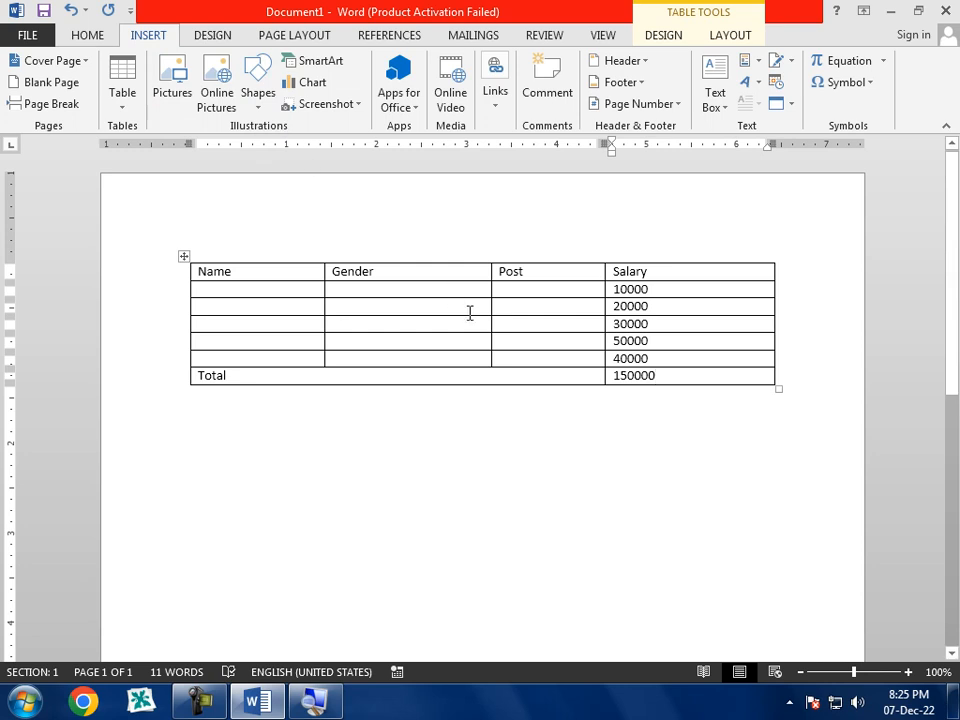
drag(276, 377, 178, 381)
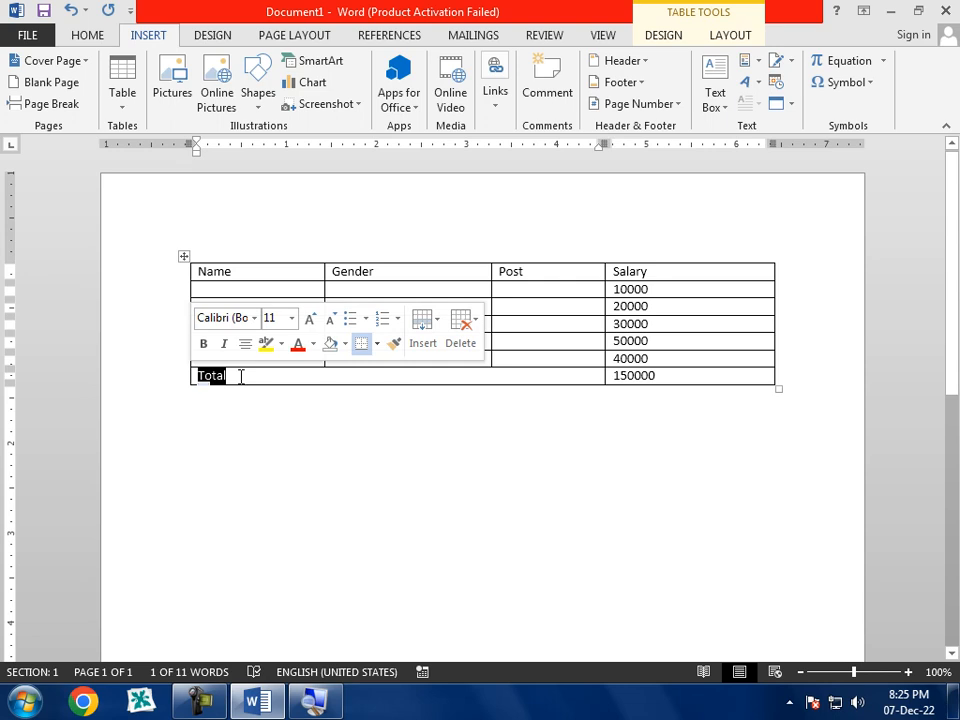
click(257, 375)
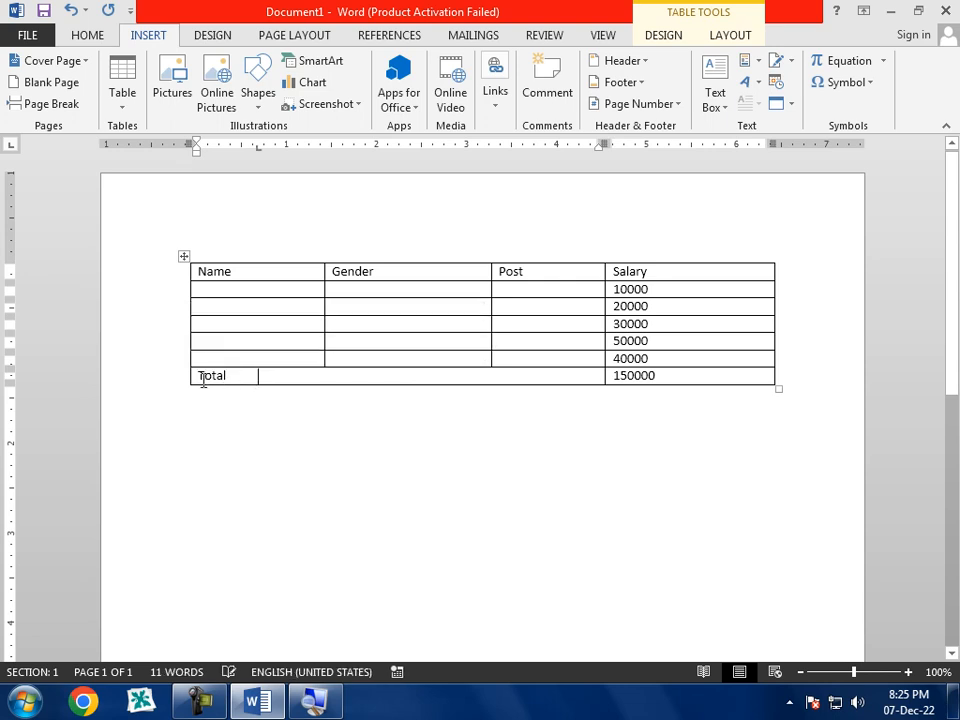
drag(230, 375, 193, 376)
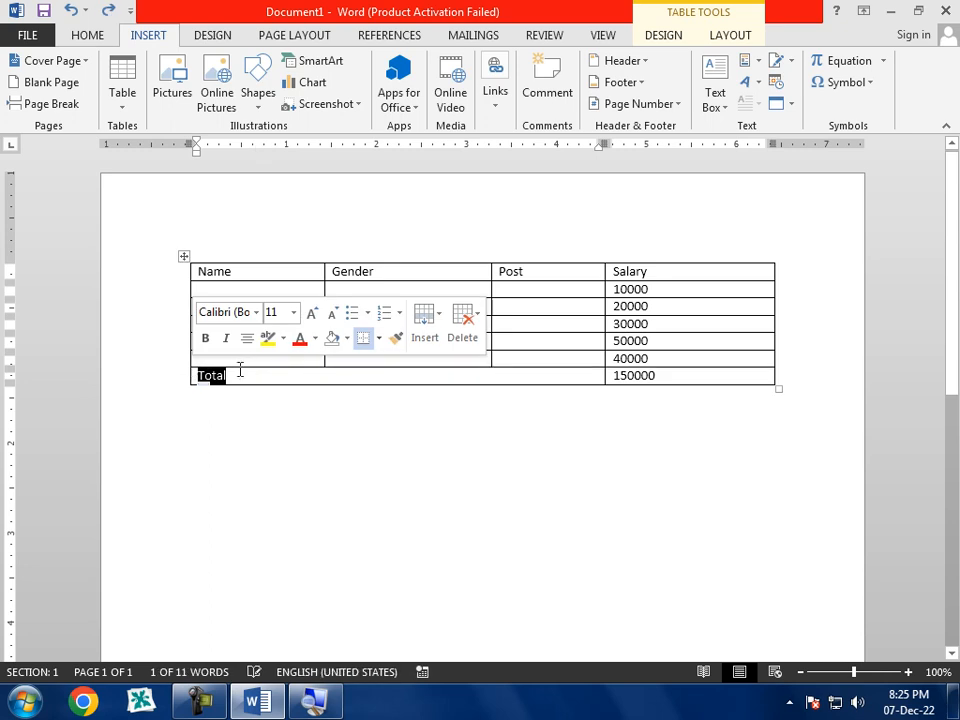
click(240, 376)
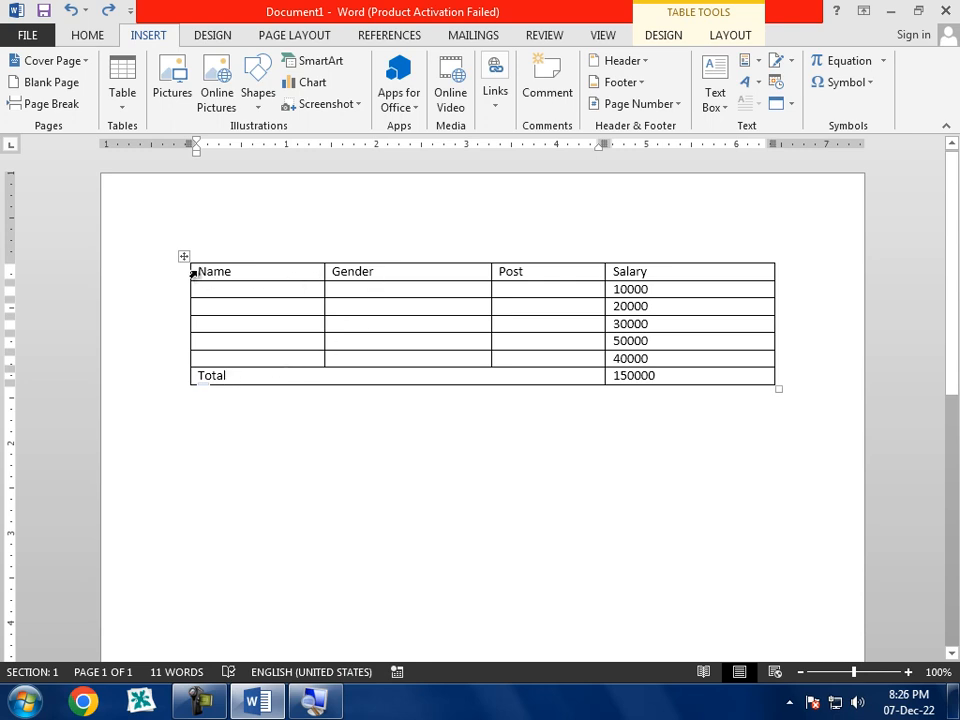
drag(192, 272, 675, 261)
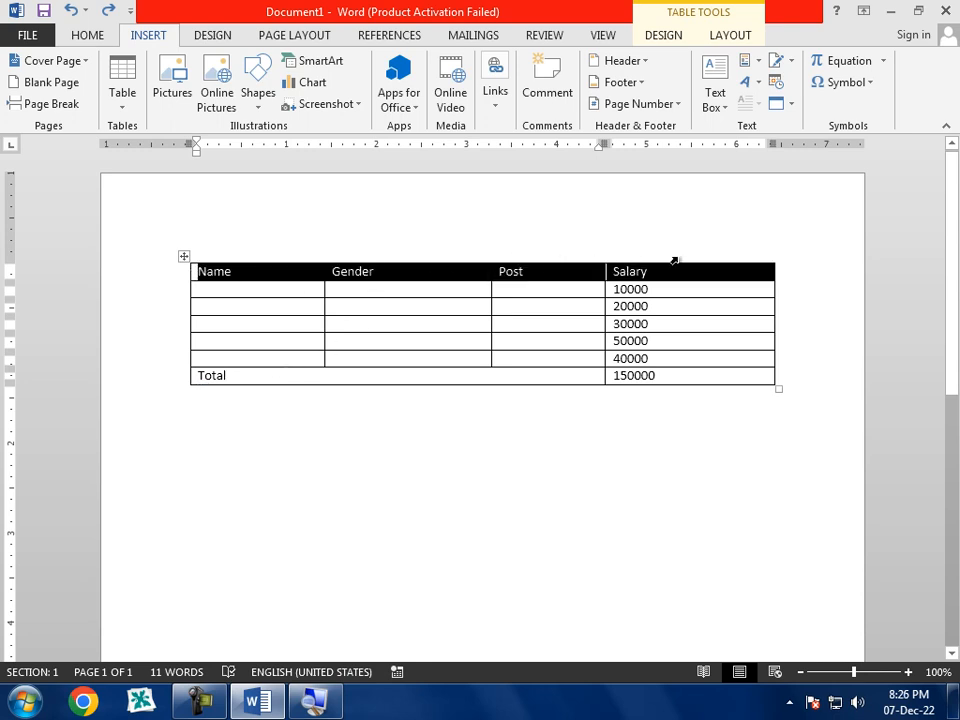
click(680, 307)
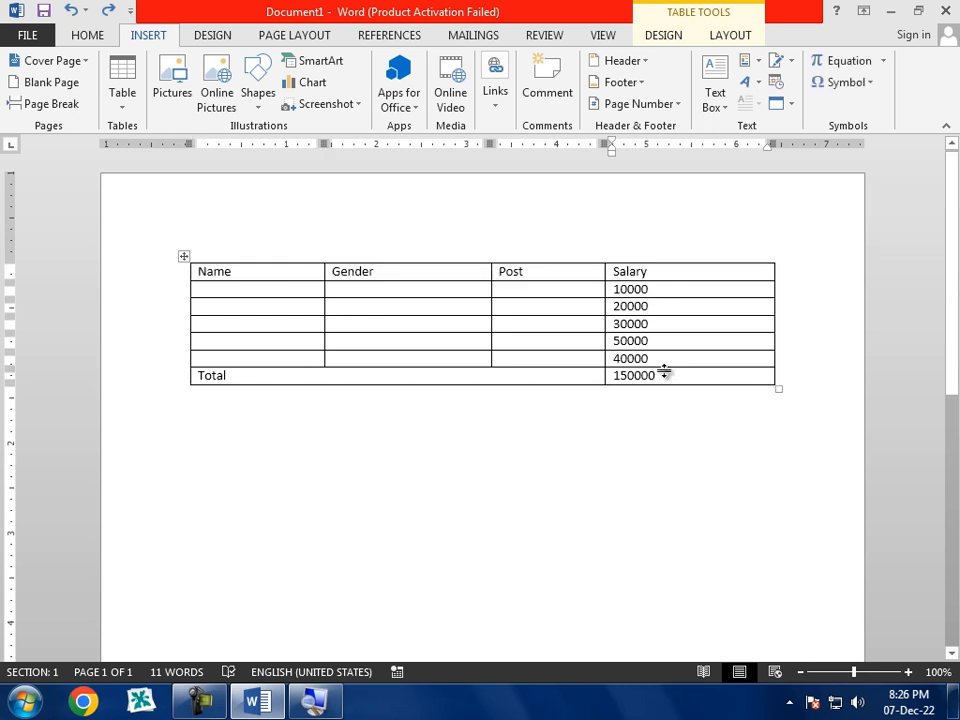
drag(661, 364, 613, 287)
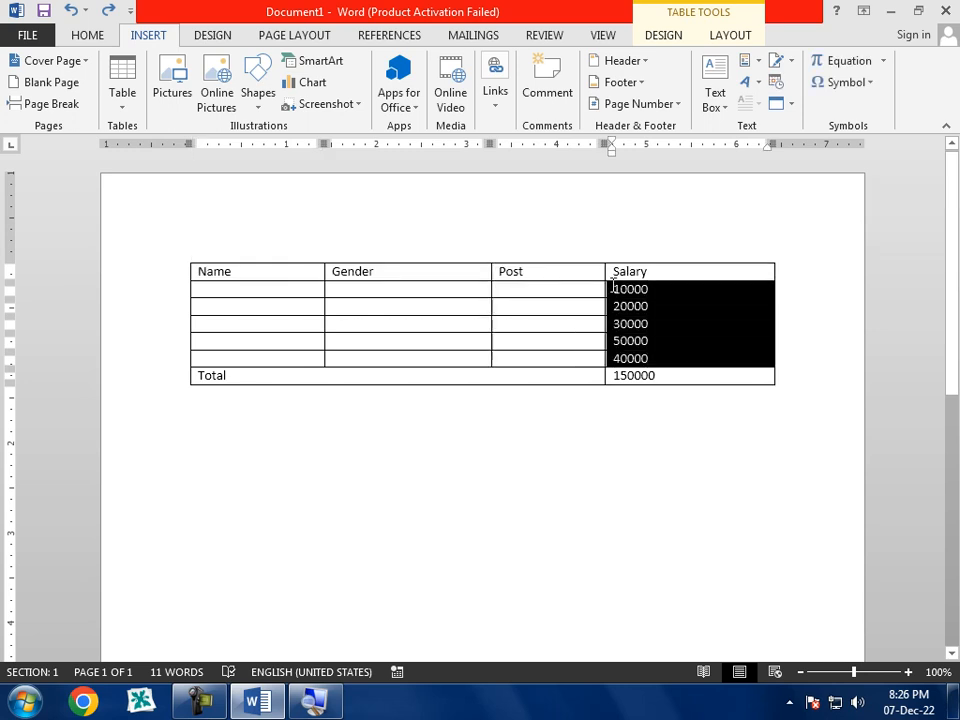
click(671, 296)
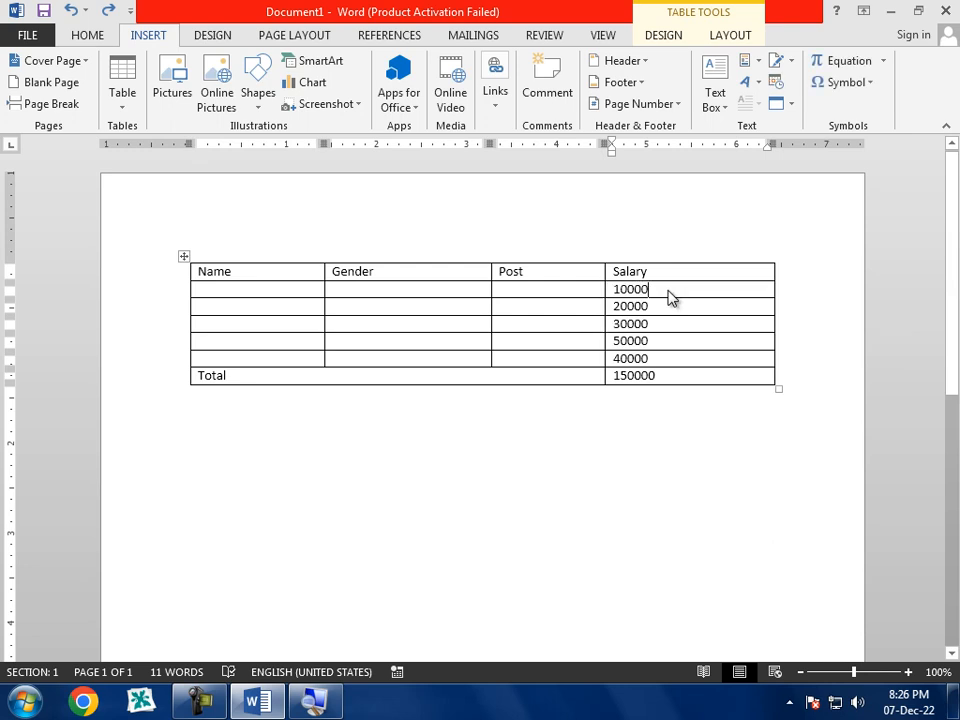